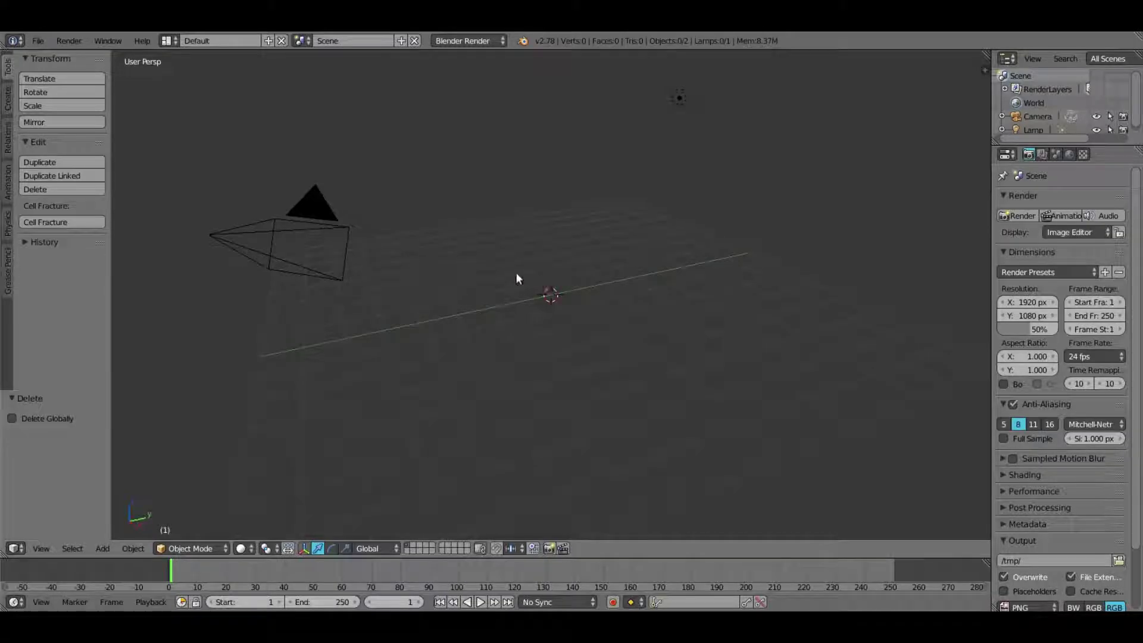
Step: Select the camera and clear its location and rotation so it sits at the world origin
right_click(333, 212)
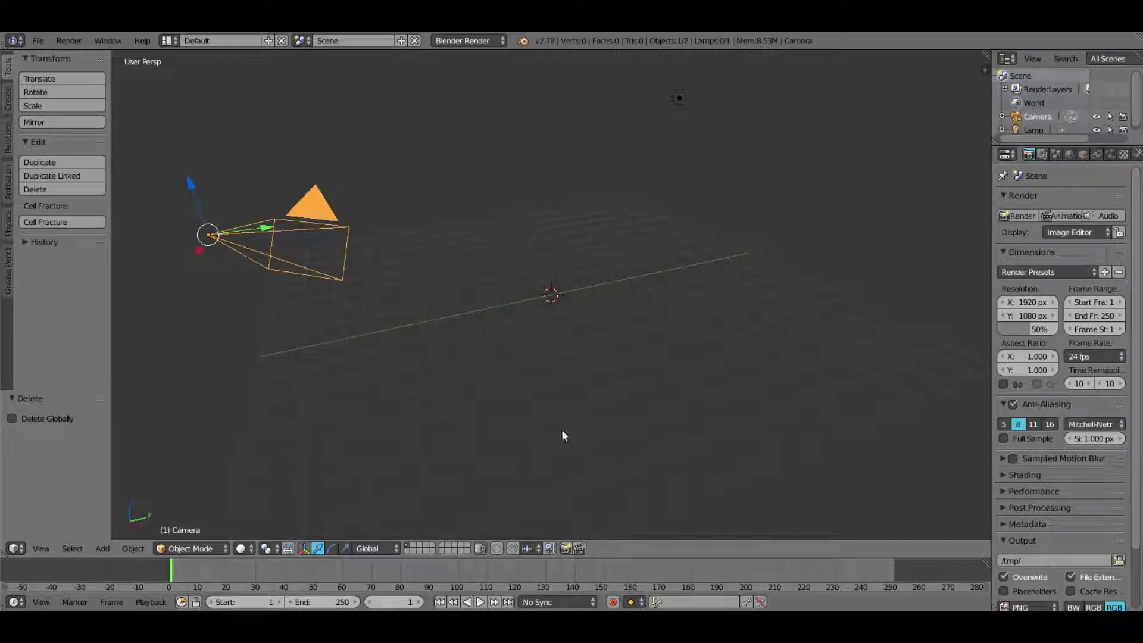
key(alt+g)
key(alt+r)
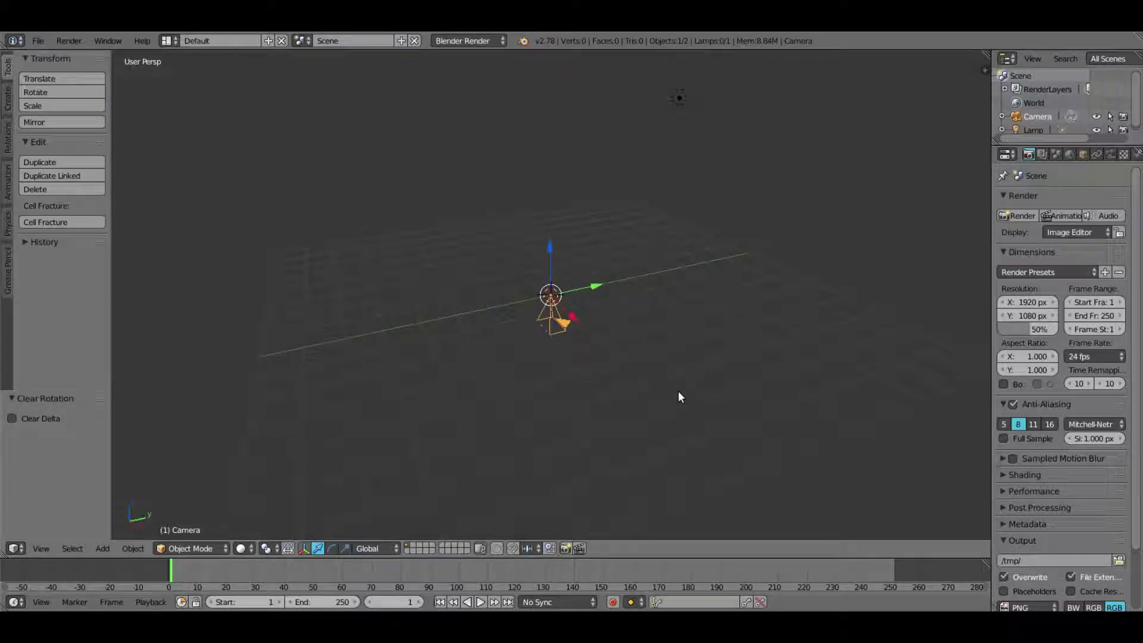
key(g)
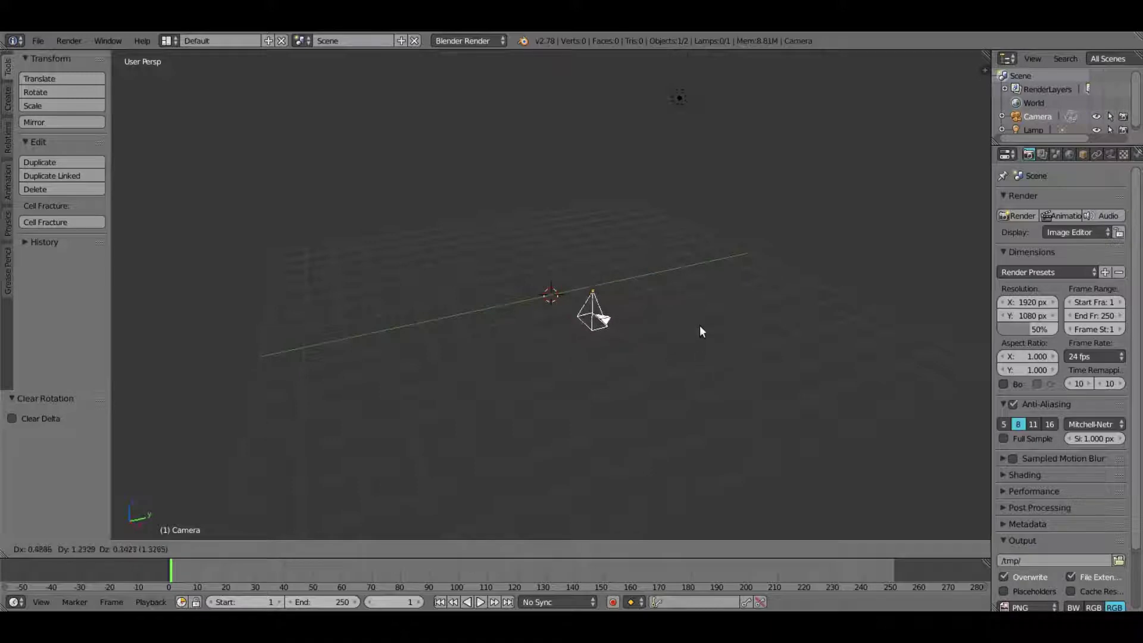
key(Escape)
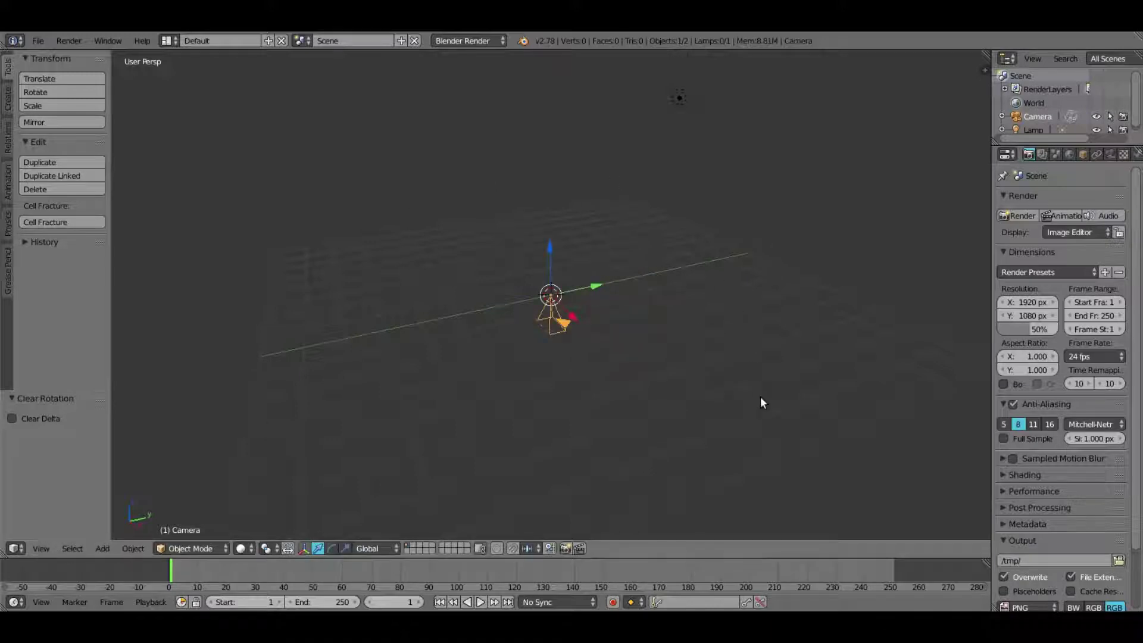
Step: Rotate the camera 90° about the global X axis
key(r)
key(x)
key(9)
key(0)
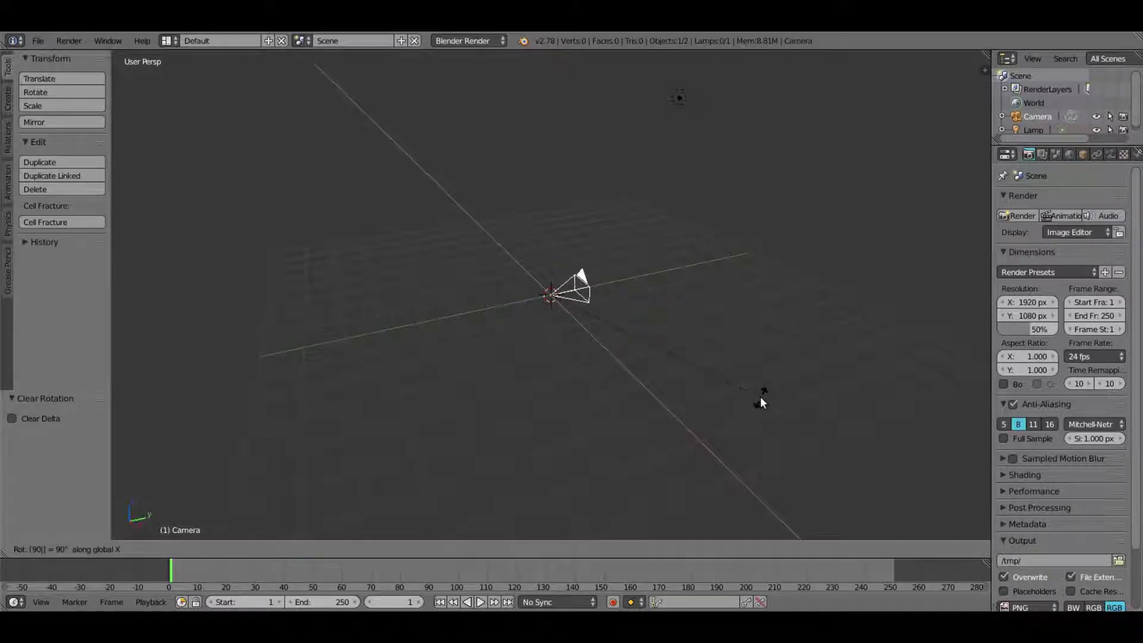
key(Return)
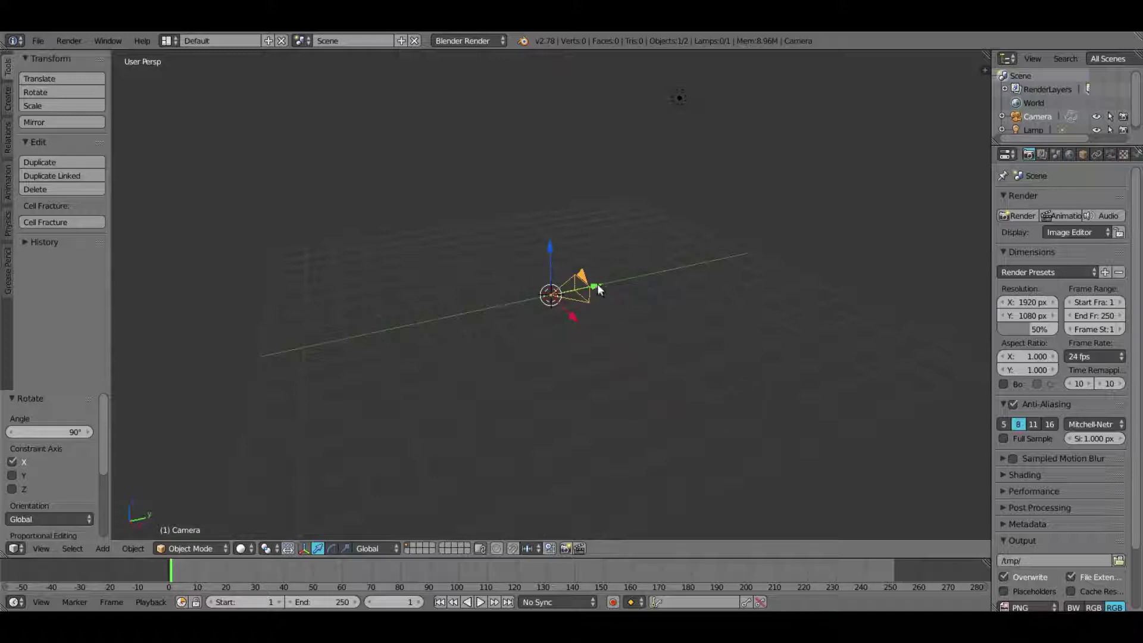
Step: Move the camera back along the Y axis by about -9.29 units
key(g)
key(y)
click(245, 344)
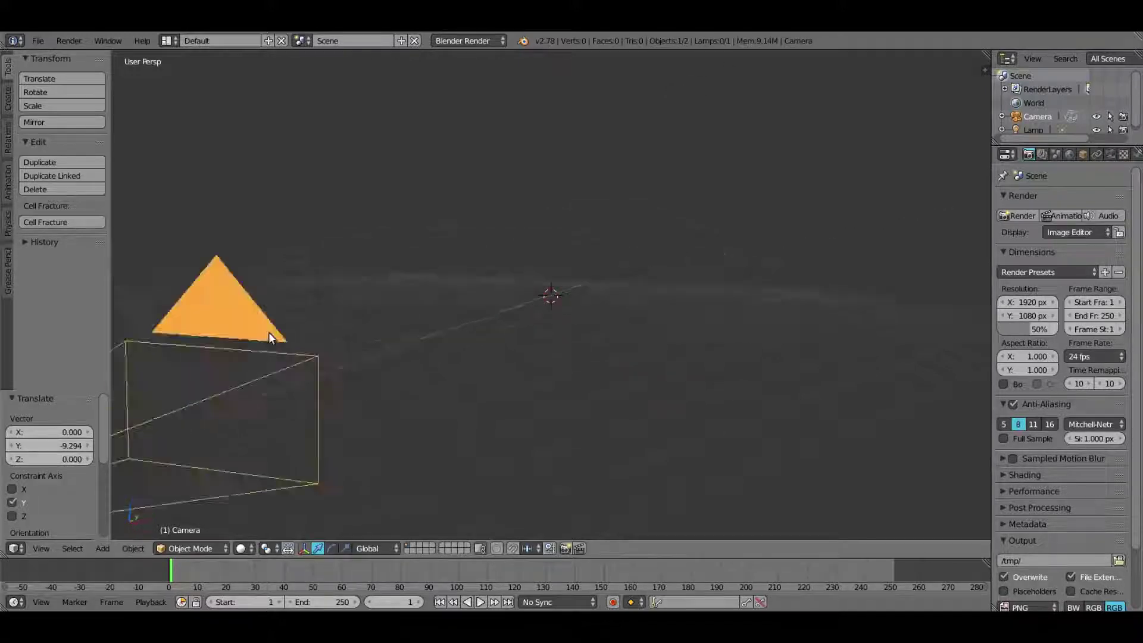
Step: Look through the camera, fit its frame to the view and raise the camera about 0.22 units along Z
key(KP_0)
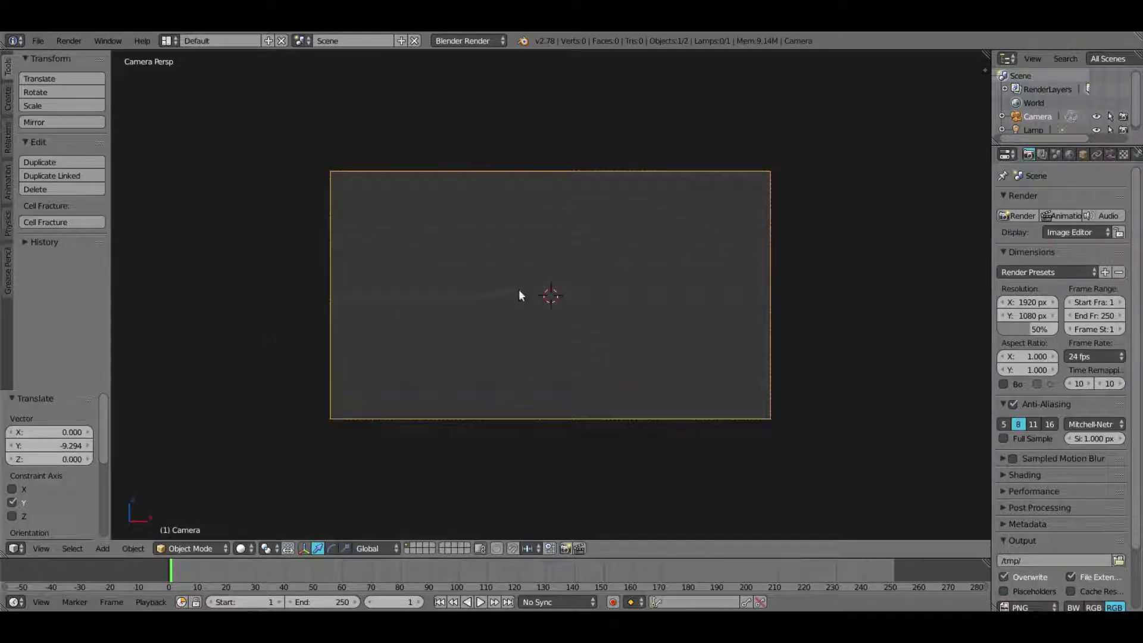
key(Home)
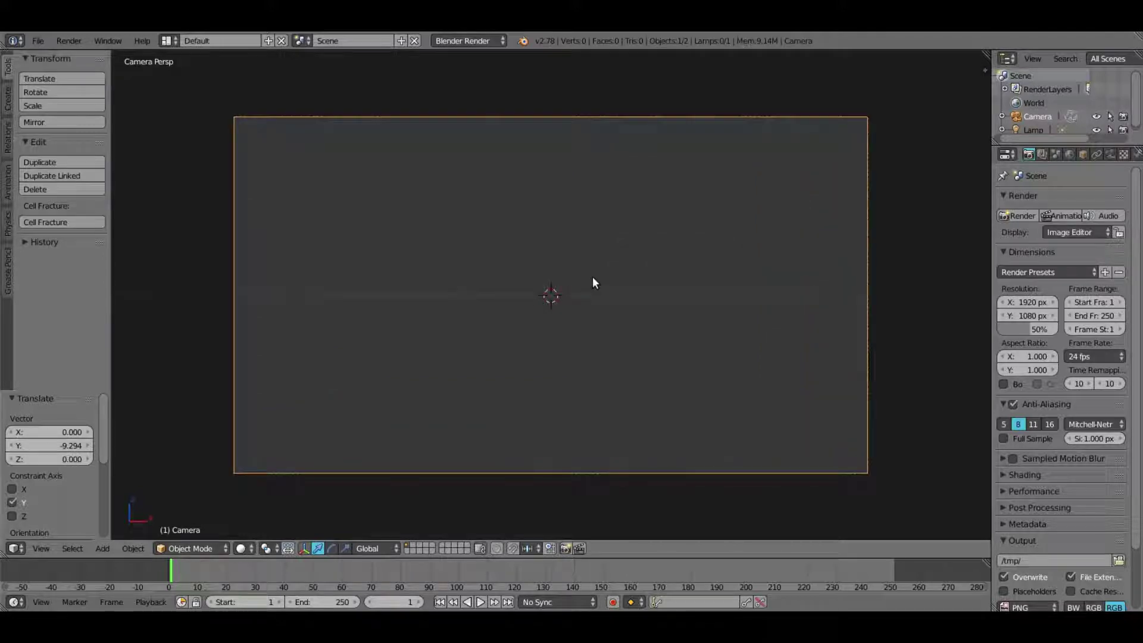
key(g)
key(z)
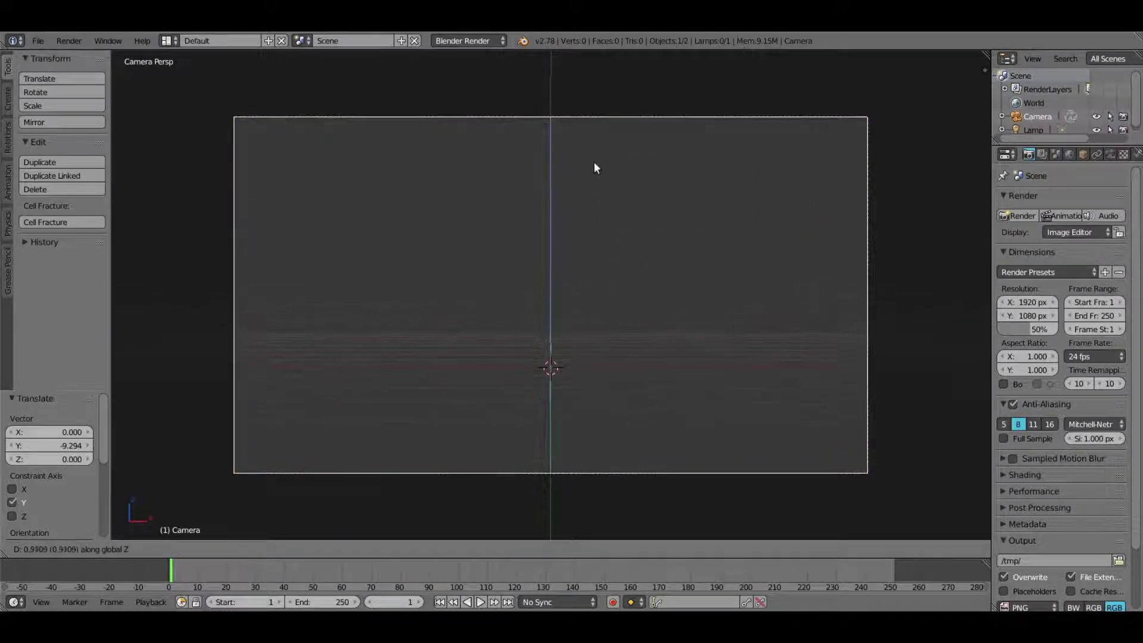
click(602, 257)
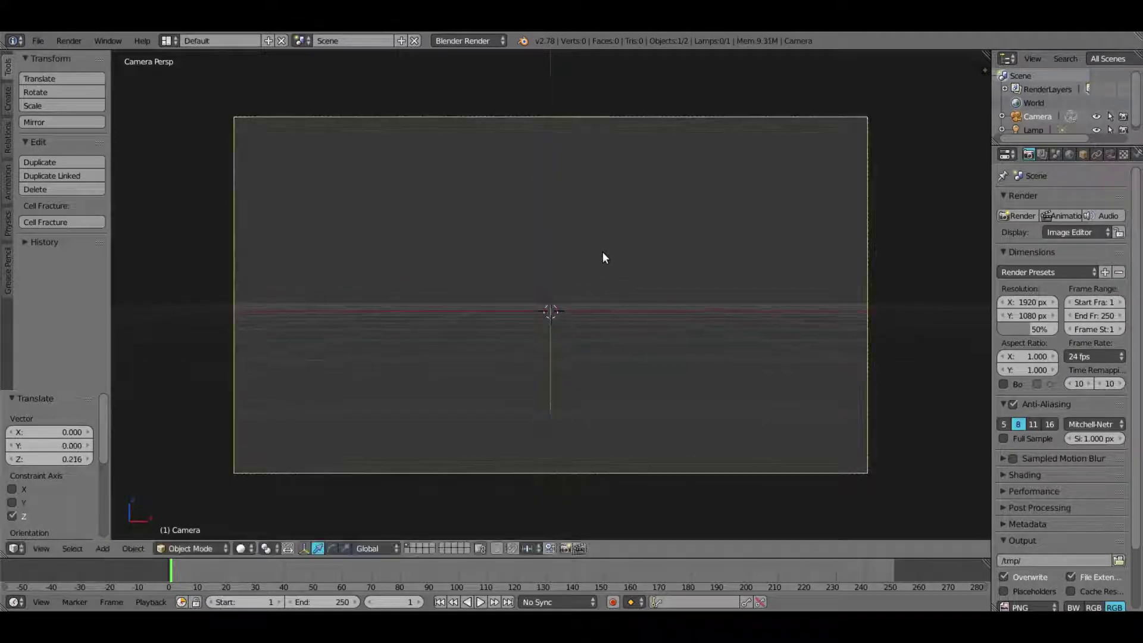
Step: Rotate the camera about 7.28° around X and lower it about 0.09 units along Z
key(r)
key(x)
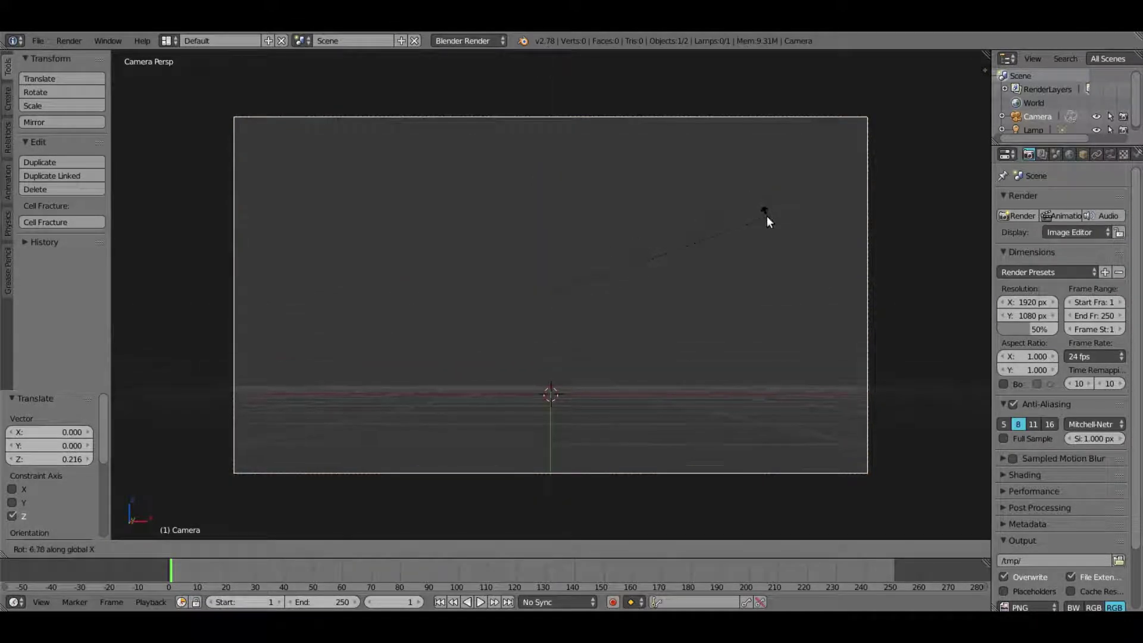
click(766, 218)
key(g)
key(z)
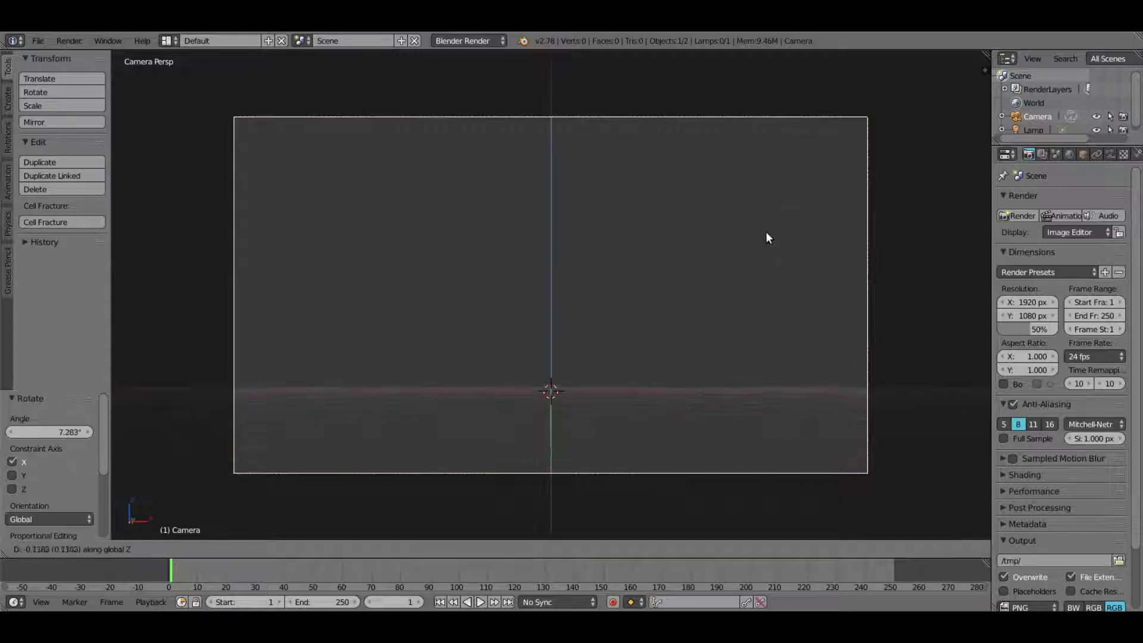
click(765, 230)
Step: Add a mesh plane at the origin and scale it up by about 9.56
middle_drag(765, 229, 730, 260)
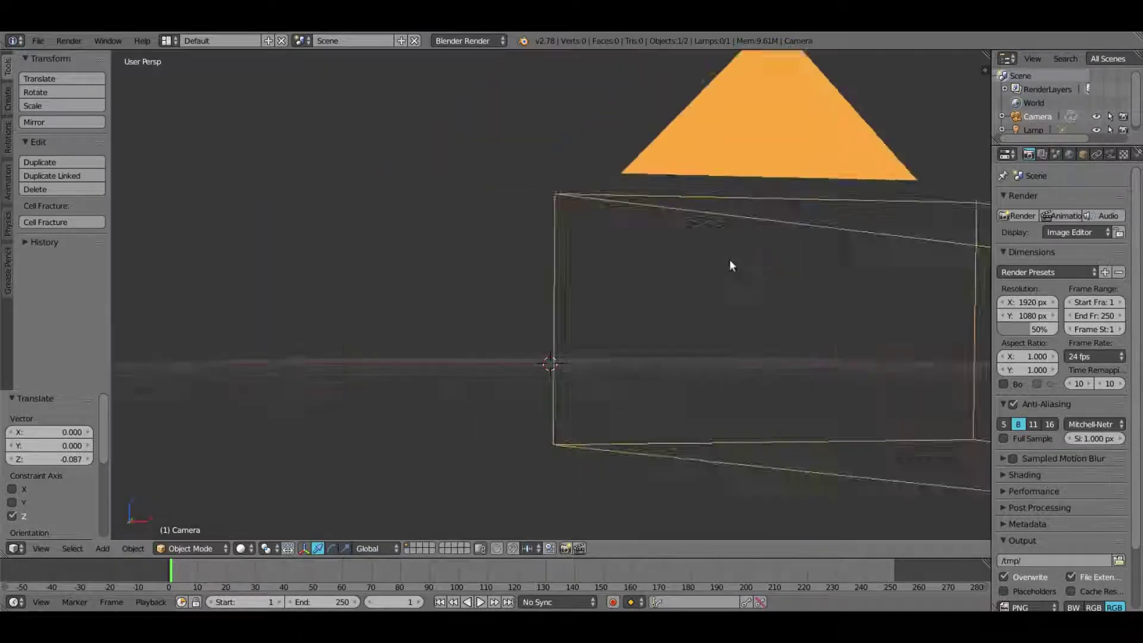
scroll(730, 260, down, 5)
middle_drag(677, 288, 607, 285)
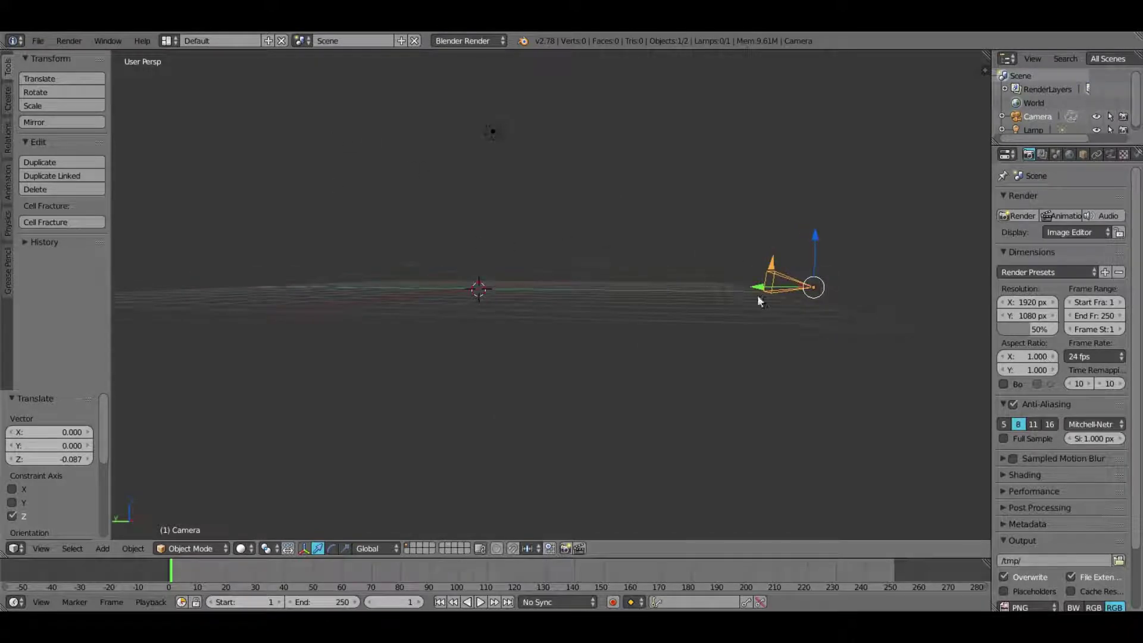
middle_drag(759, 301, 622, 293)
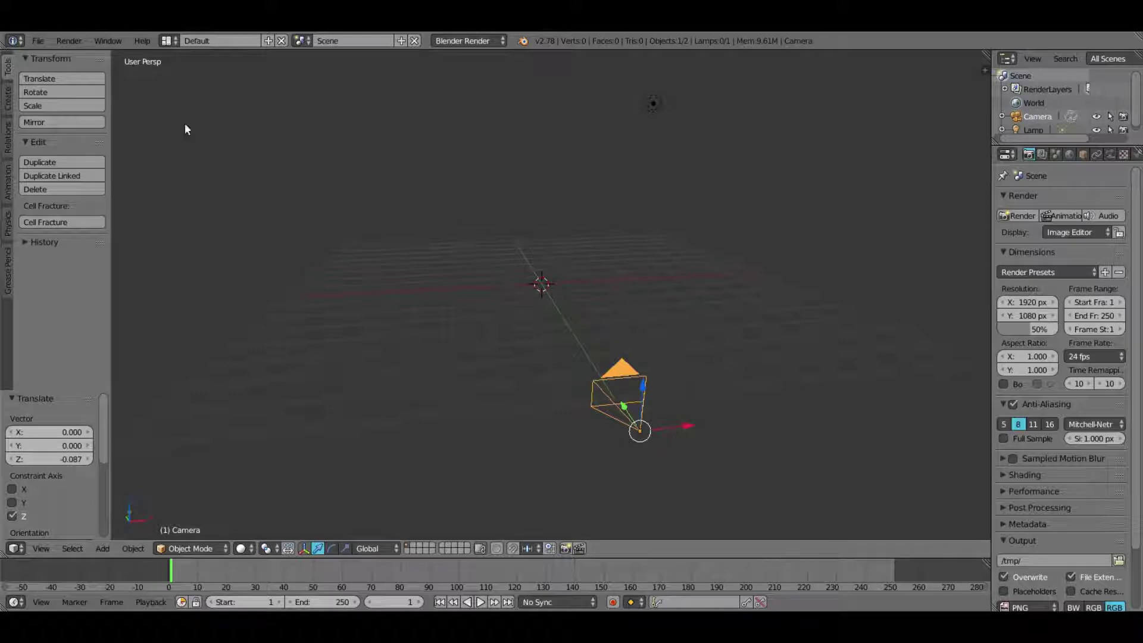
key(shift+a)
click(8, 98)
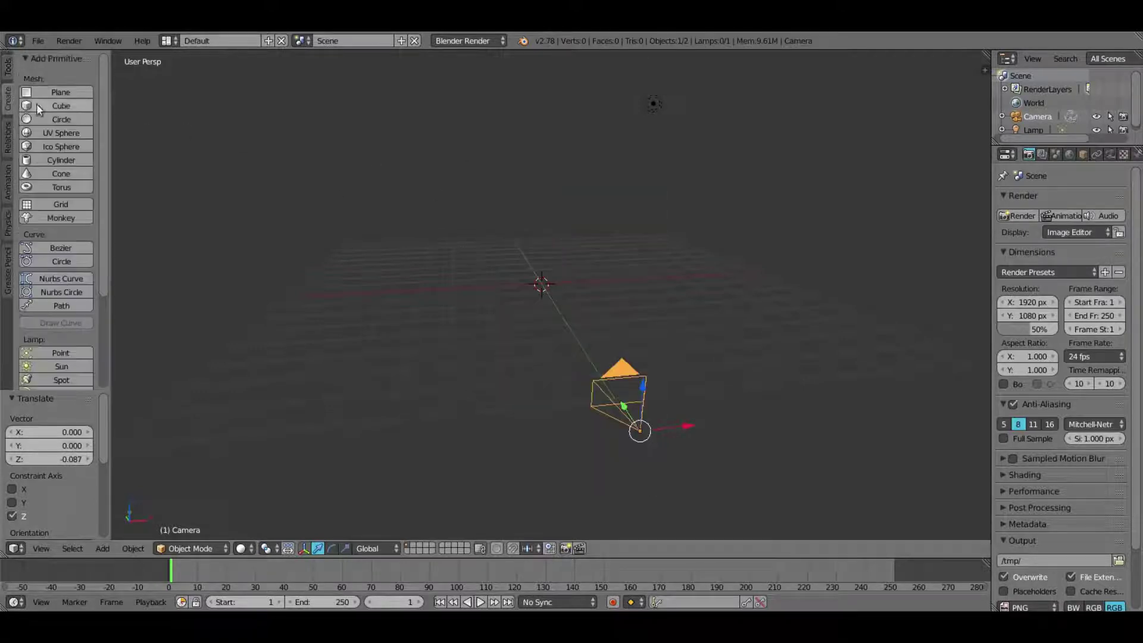
click(47, 92)
key(s)
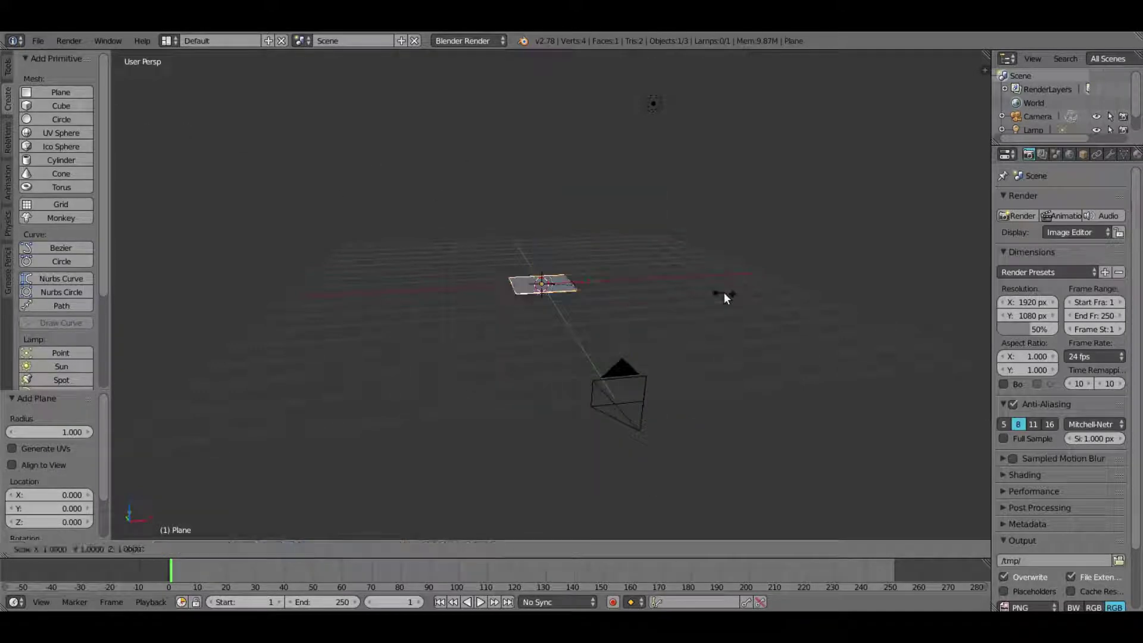
click(503, 517)
Step: Enlarge the ground plane further by a factor of about 5.73
scroll(498, 358, down, 4)
key(s)
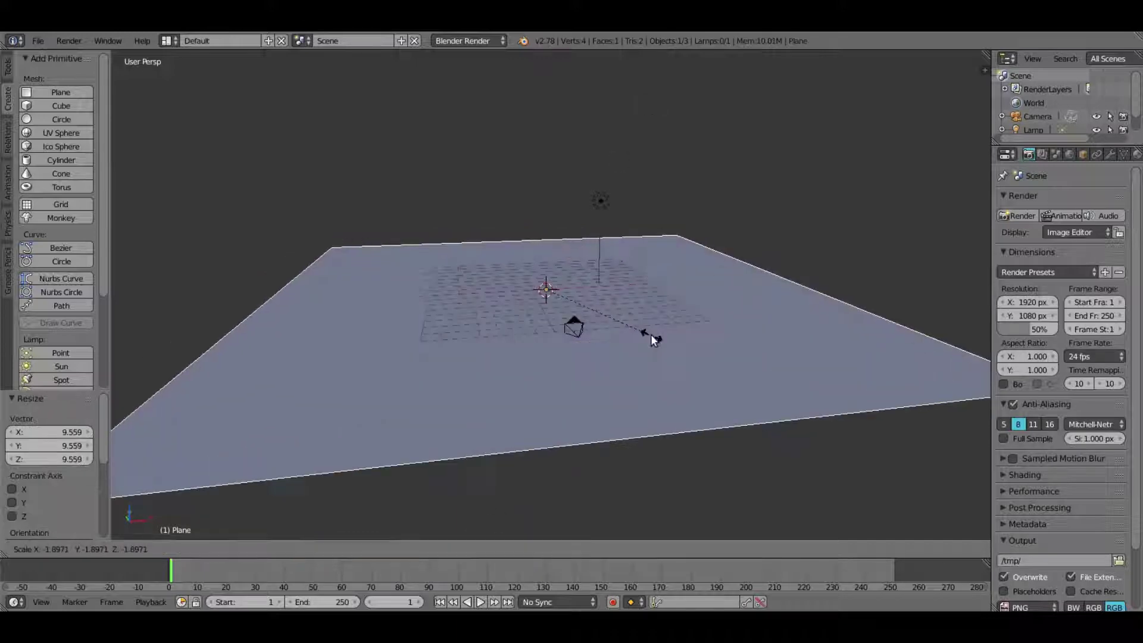
right_click(767, 337)
key(s)
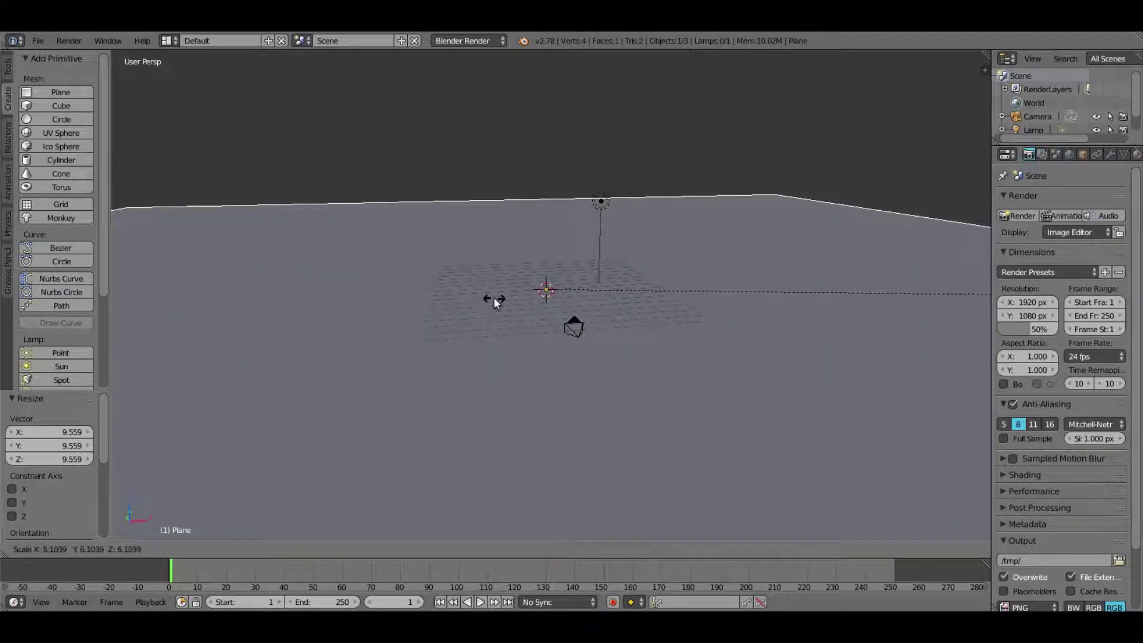
click(452, 304)
Step: Select the lamp above the plane, widen the properties area and change the lamp type to Spot
middle_drag(495, 338, 596, 207)
right_click(609, 171)
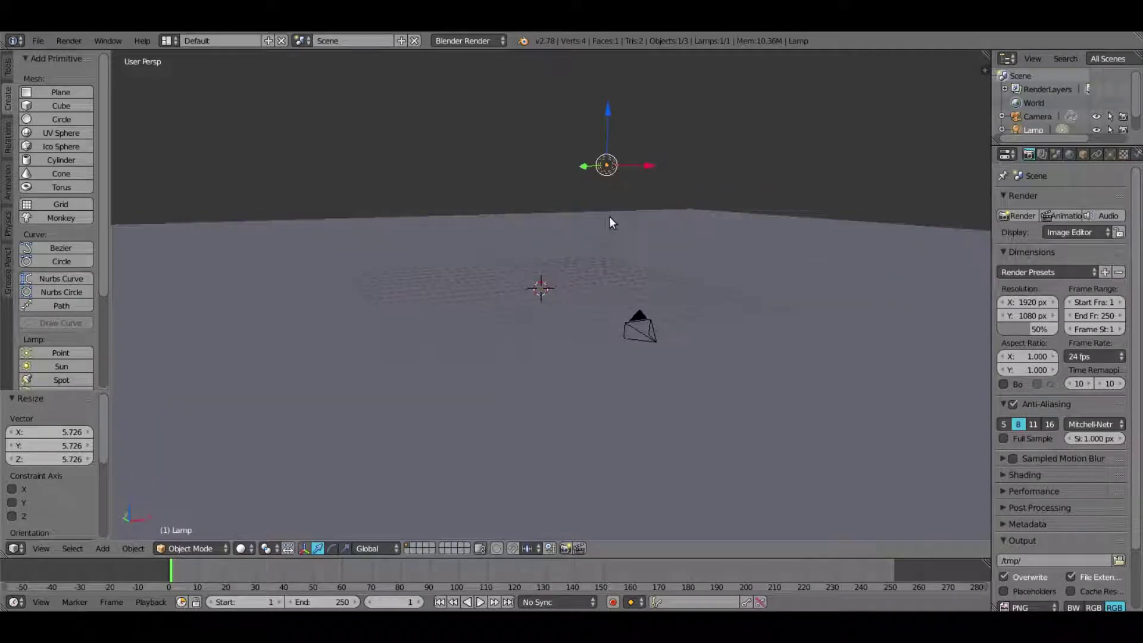
drag(991, 196, 921, 205)
click(1038, 154)
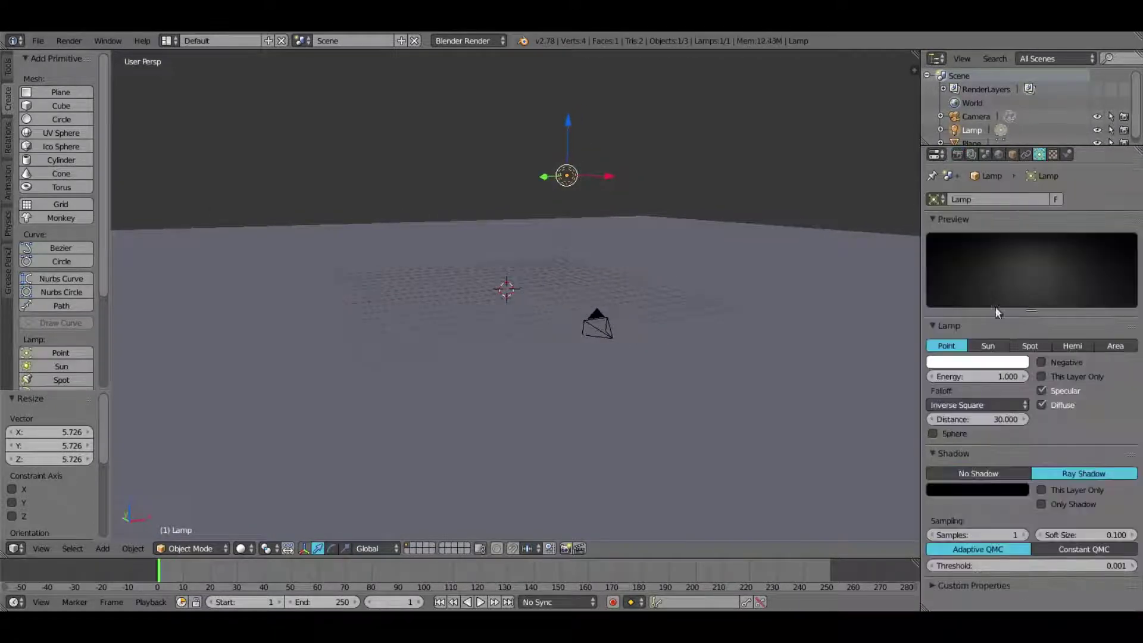
click(1038, 348)
Step: Set the animation's start frame to 0 and go to frame 0
middle_drag(589, 259, 710, 338)
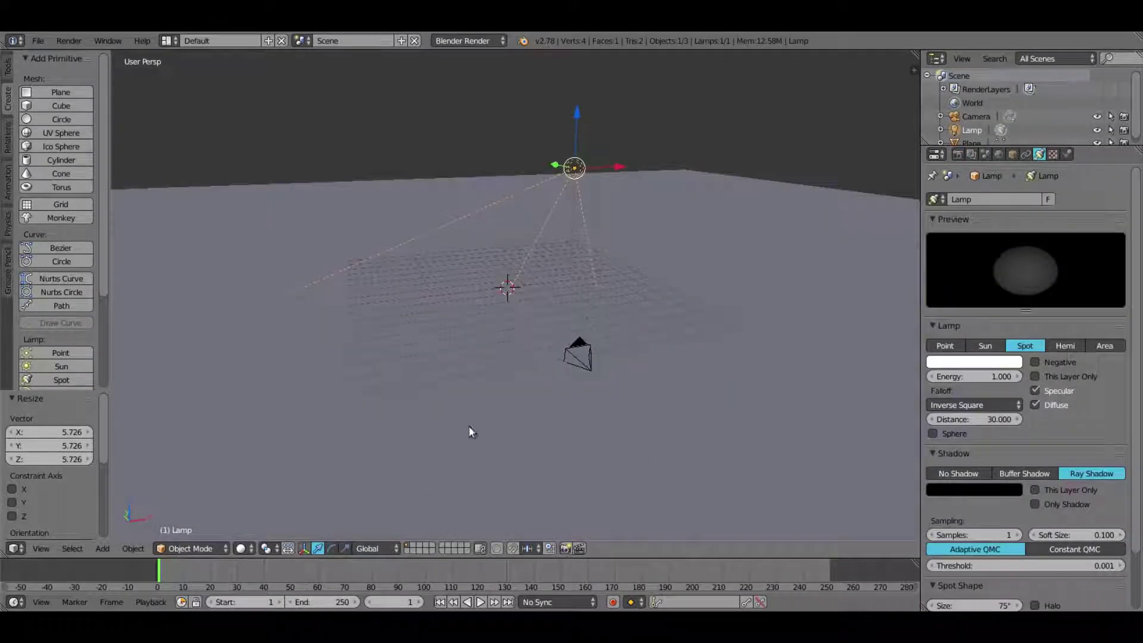
click(212, 602)
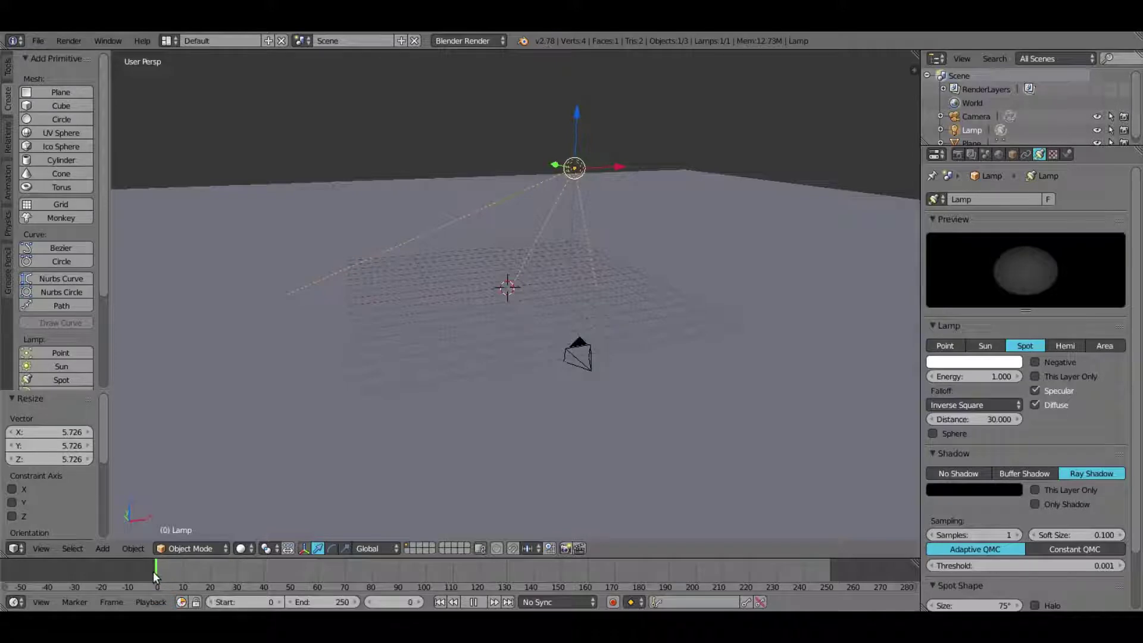
scroll(602, 186, up, 1)
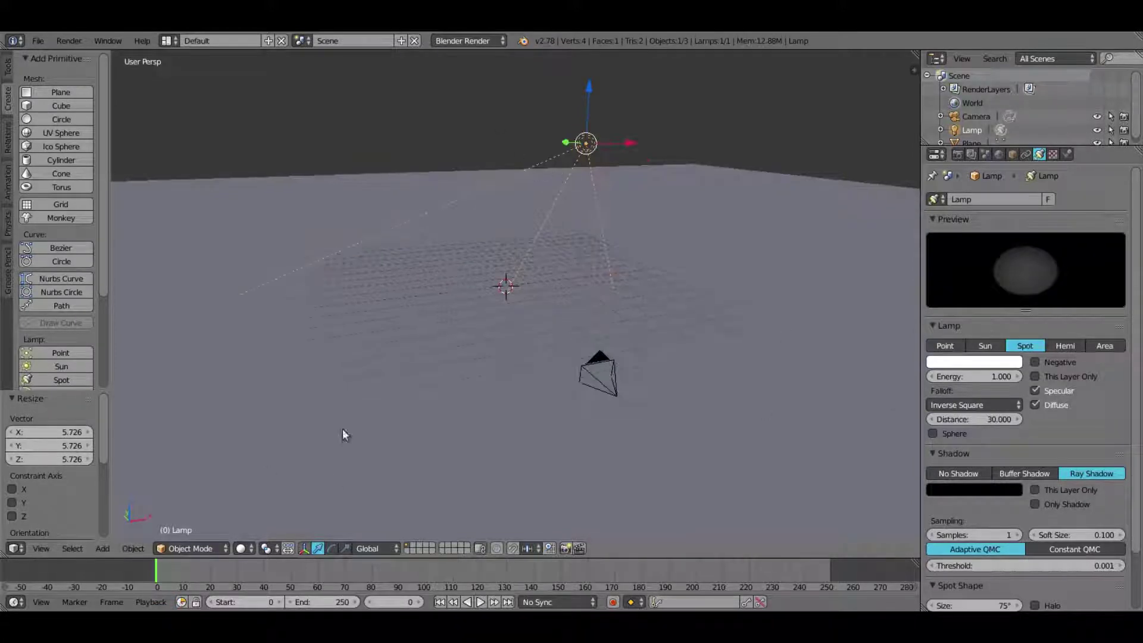
Step: Switch the render engine to Cycles Render and set the viewport shading to Rendered
click(455, 40)
click(464, 84)
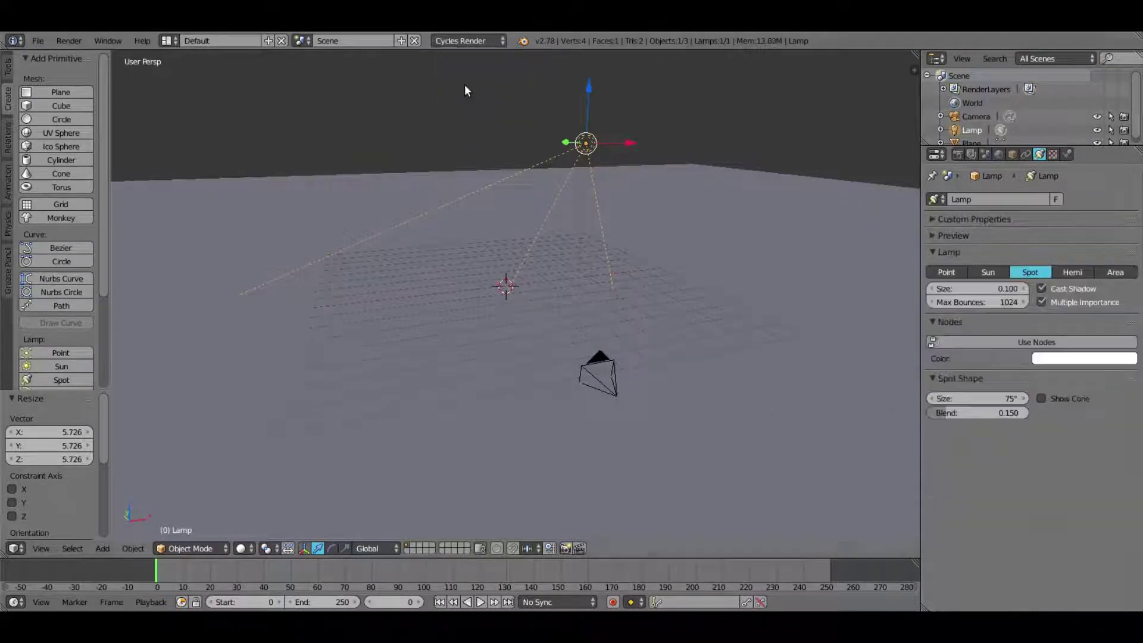
scroll(606, 293, up, 2)
click(240, 548)
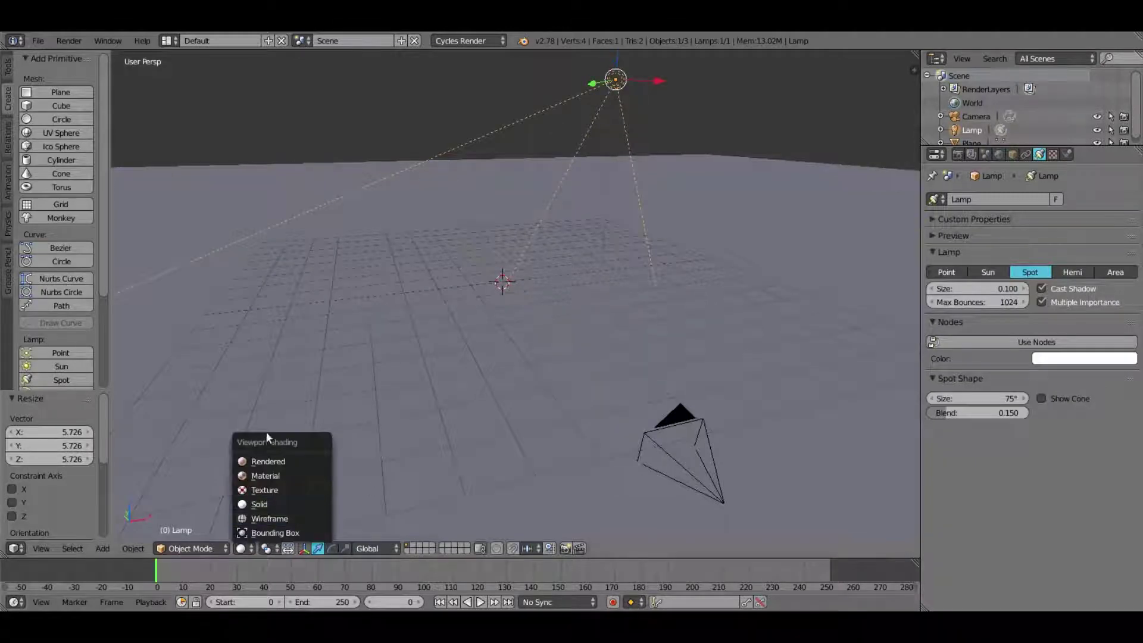
click(285, 461)
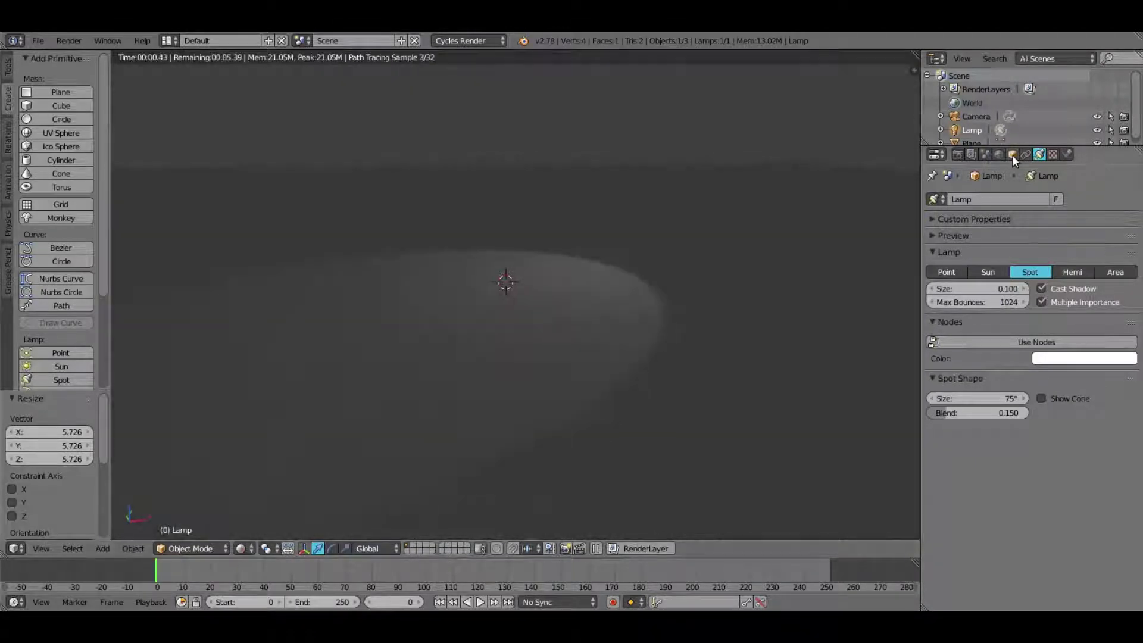
Step: Darken the world's surface color to black
click(987, 155)
click(998, 155)
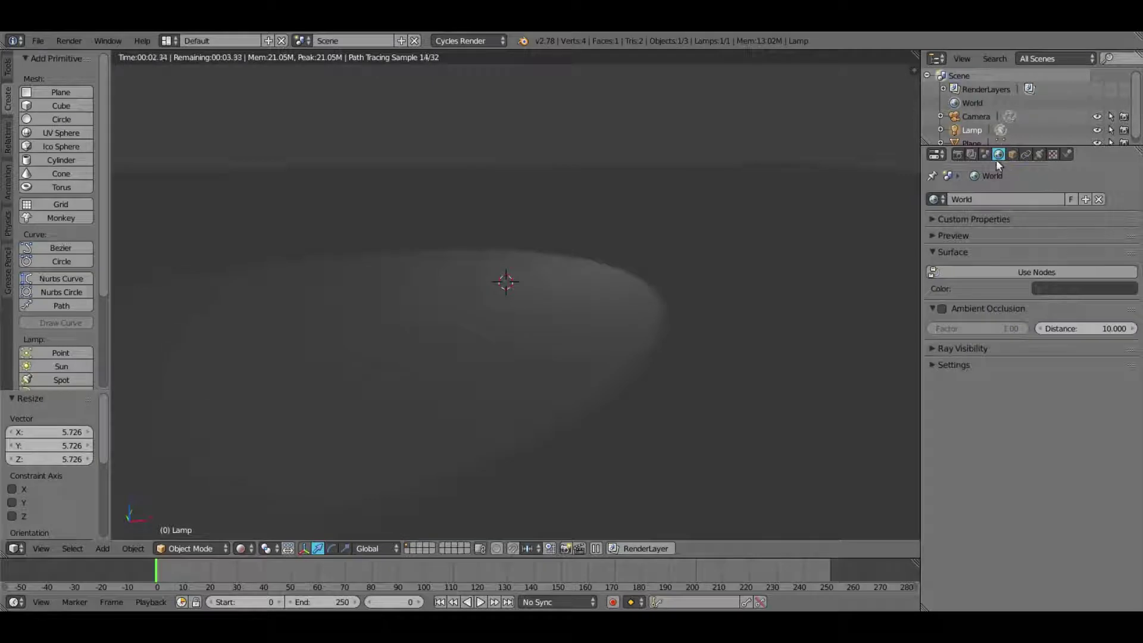
click(1062, 288)
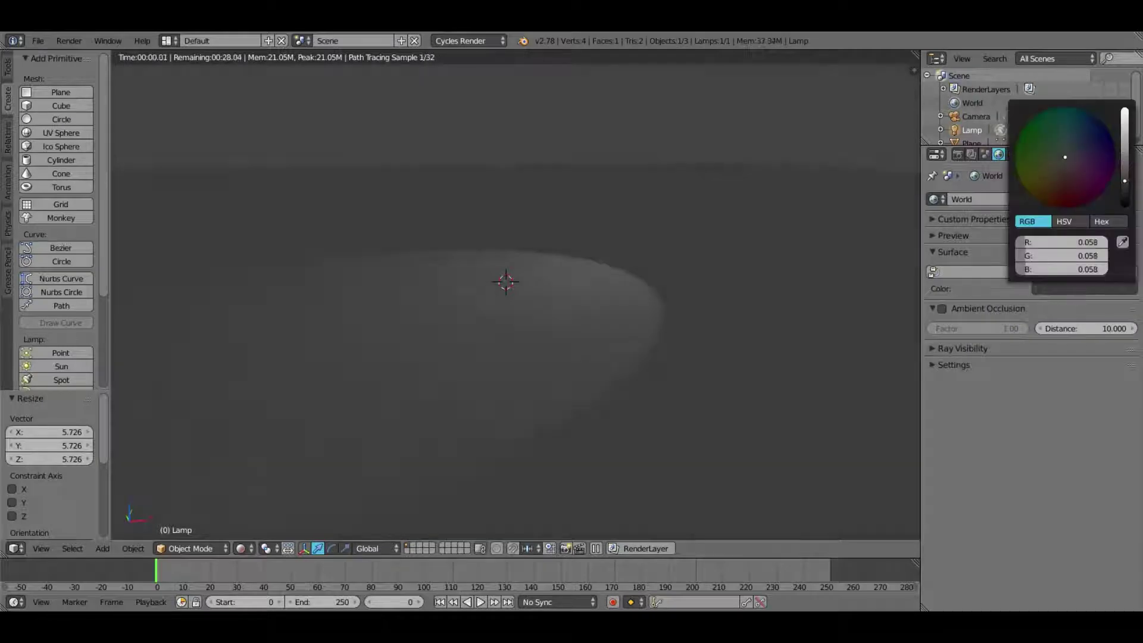
drag(1124, 180, 1124, 206)
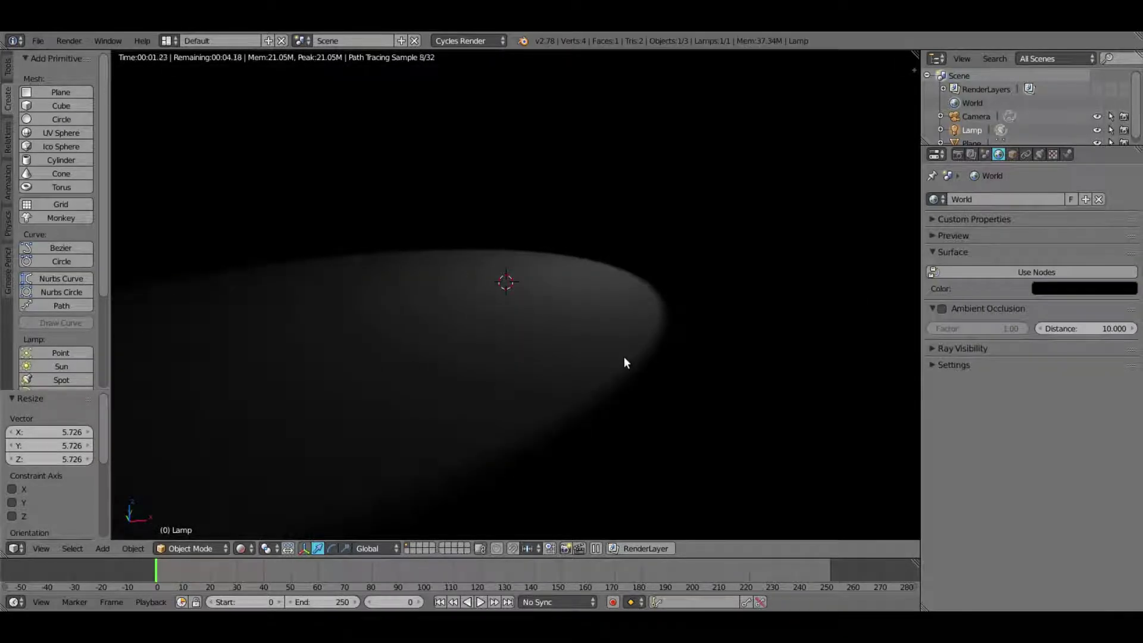
Step: Set the spot lamp's spot shape to a size of 102.4° and a blend of 1.000
scroll(609, 308, down, 1)
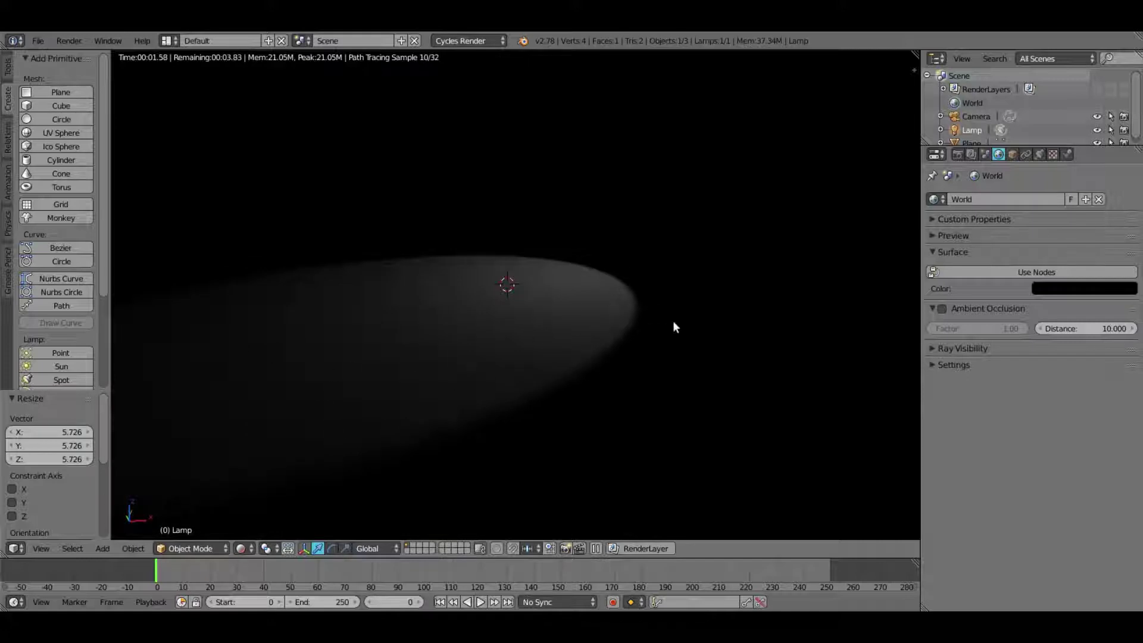
scroll(674, 327, up, 1)
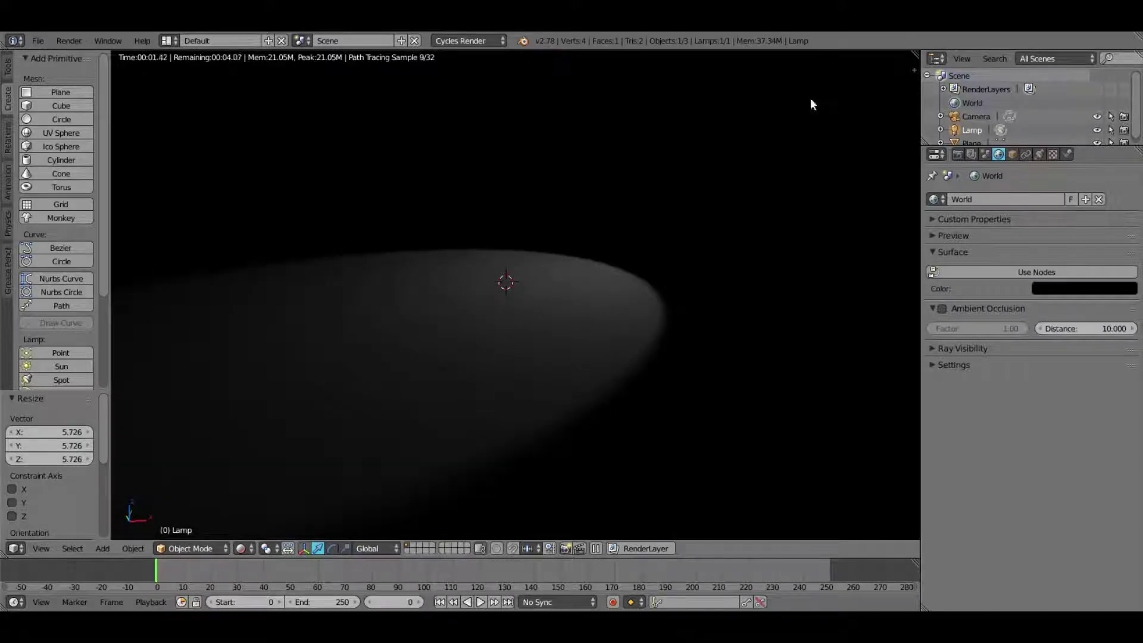
click(1039, 154)
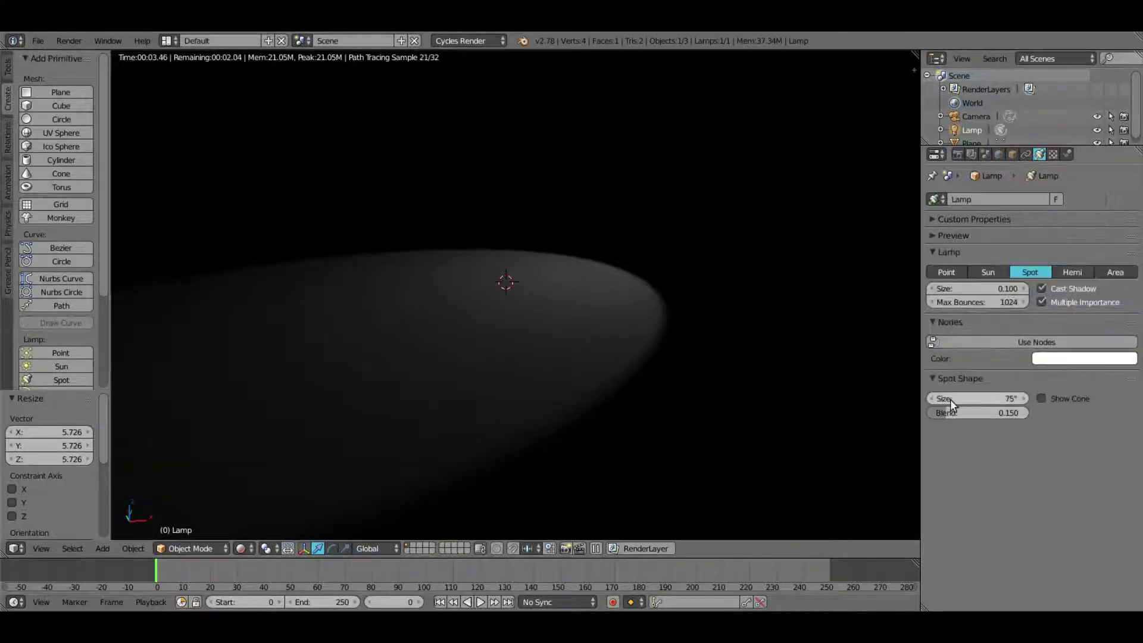
drag(950, 403, 1030, 414)
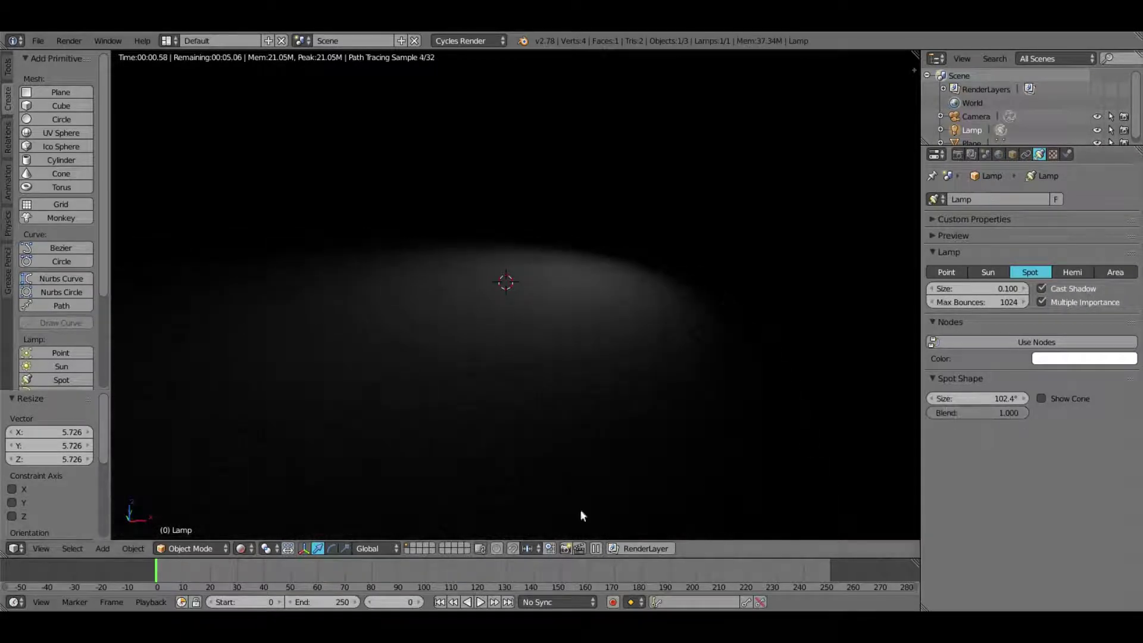
Step: Set the viewport shading to Solid
click(247, 548)
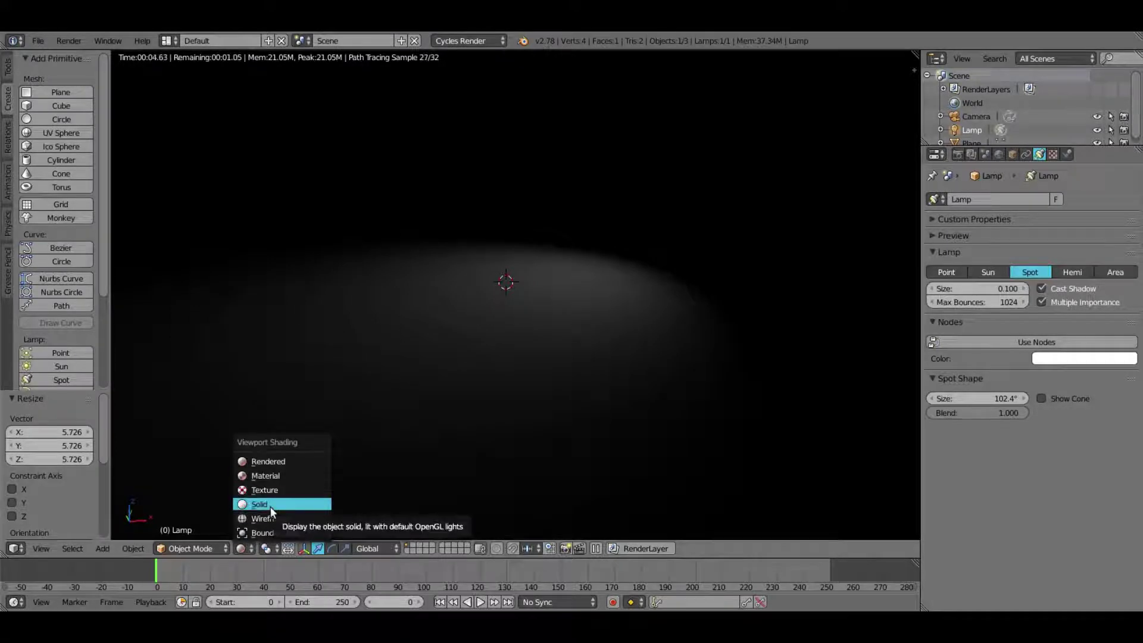
click(248, 548)
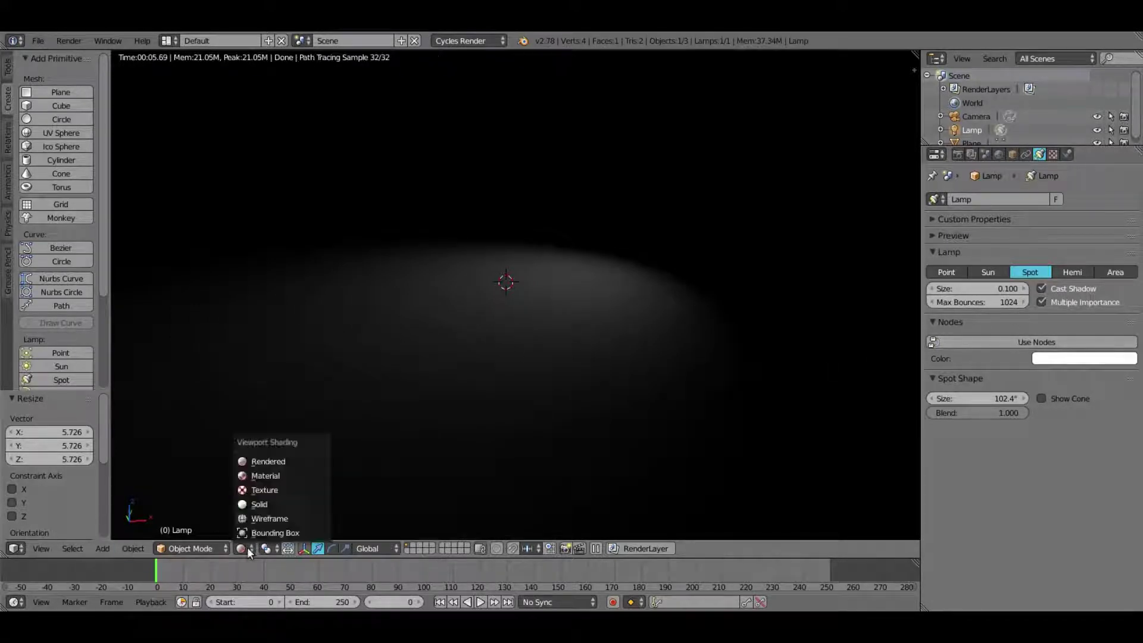
click(267, 504)
mouse_move(560, 265)
middle_down()
mouse_move(681, 233)
mouse_move(704, 252)
mouse_move(637, 280)
mouse_move(475, 263)
middle_up()
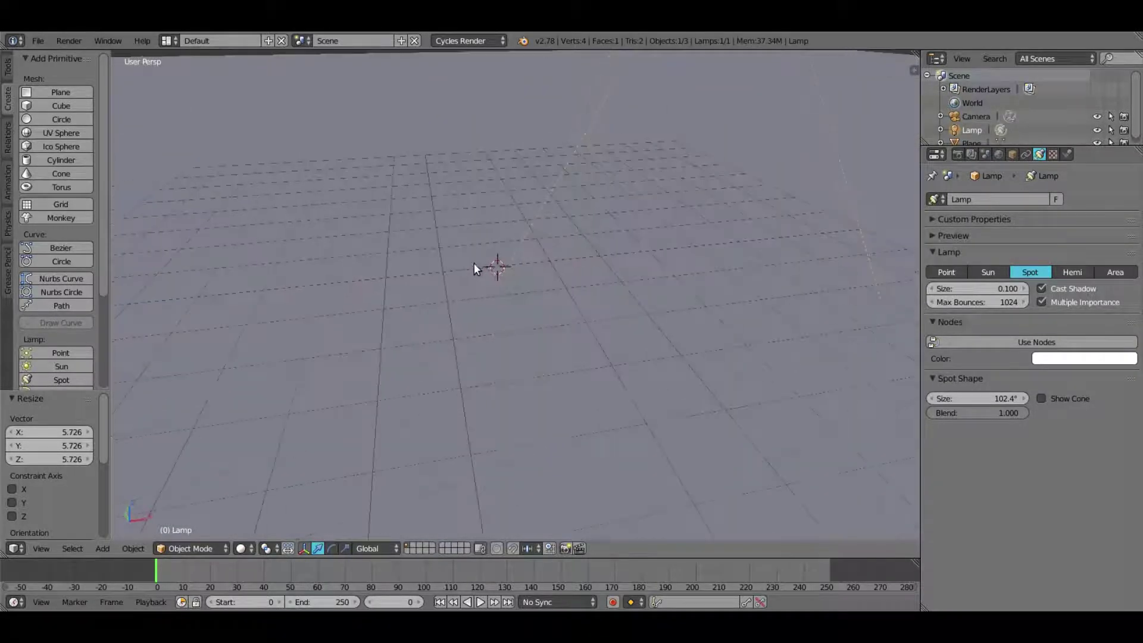
Step: Add a text object at the scene's center and rotate it 90° around the X axis so it stands upright
key(shift+a)
scroll(49, 190, down, 5)
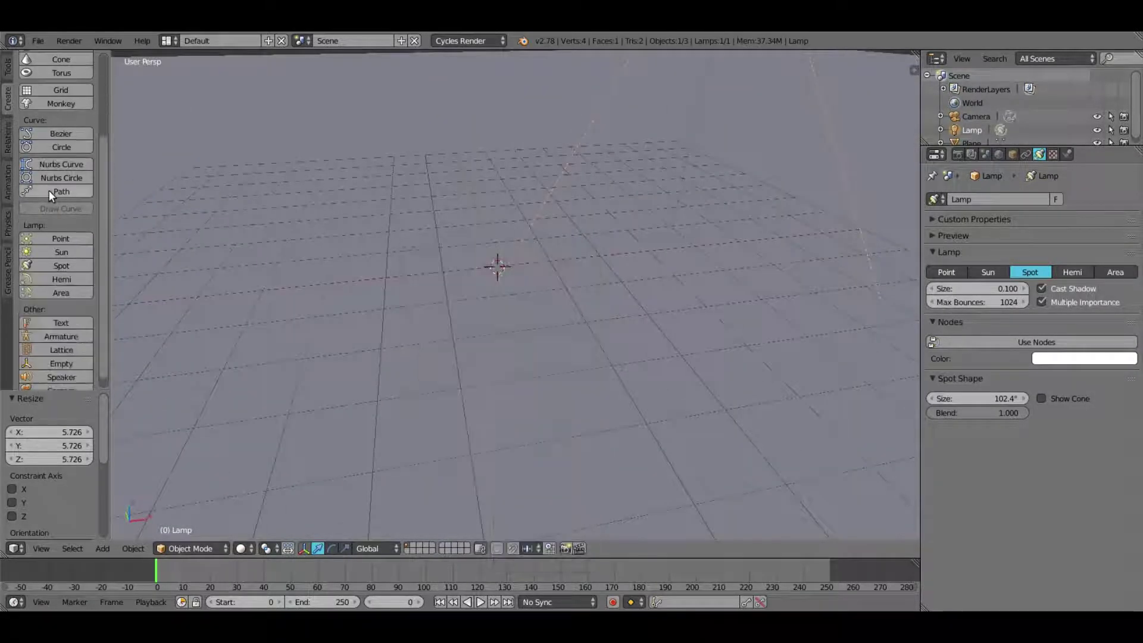
click(46, 311)
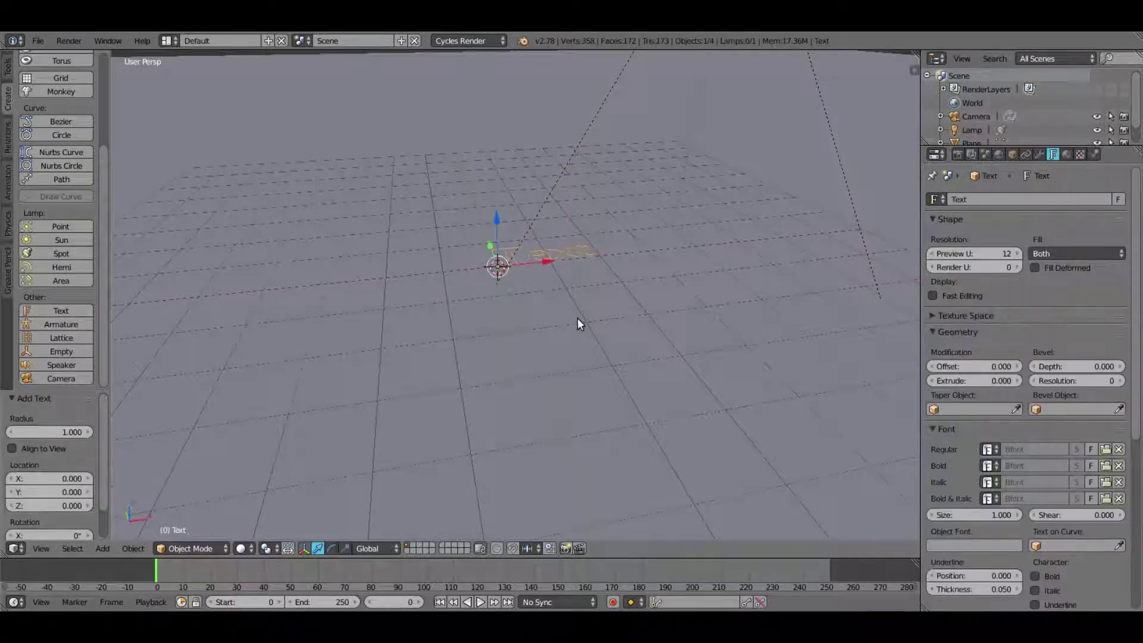
key(r)
key(x)
key(9)
key(0)
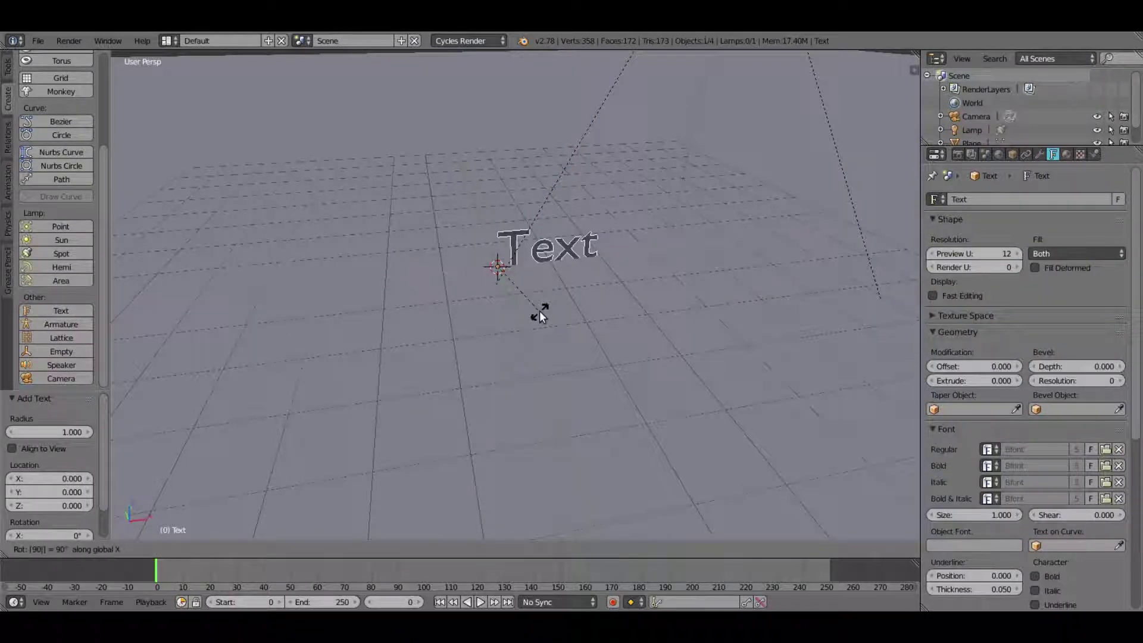
key(Return)
key(z)
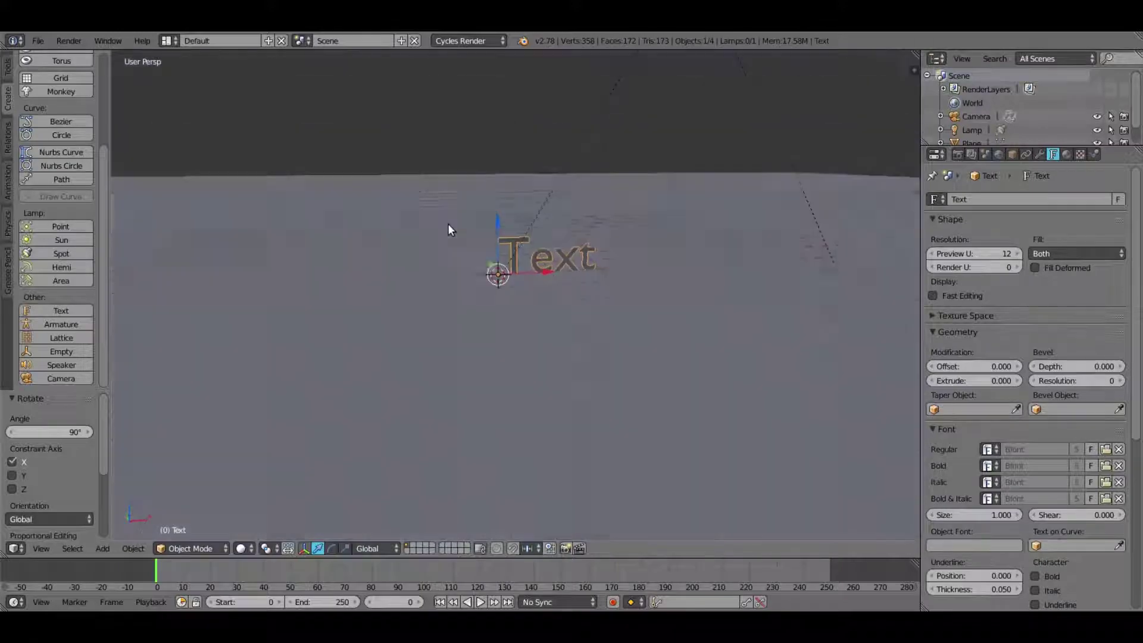
Step: Load impacted.ttf from the fonts folder as the text's regular font, using thumbnail previews to choose it
middle_drag(448, 223, 448, 221)
scroll(614, 234, up, 2)
shift+middle_drag(602, 240, 556, 283)
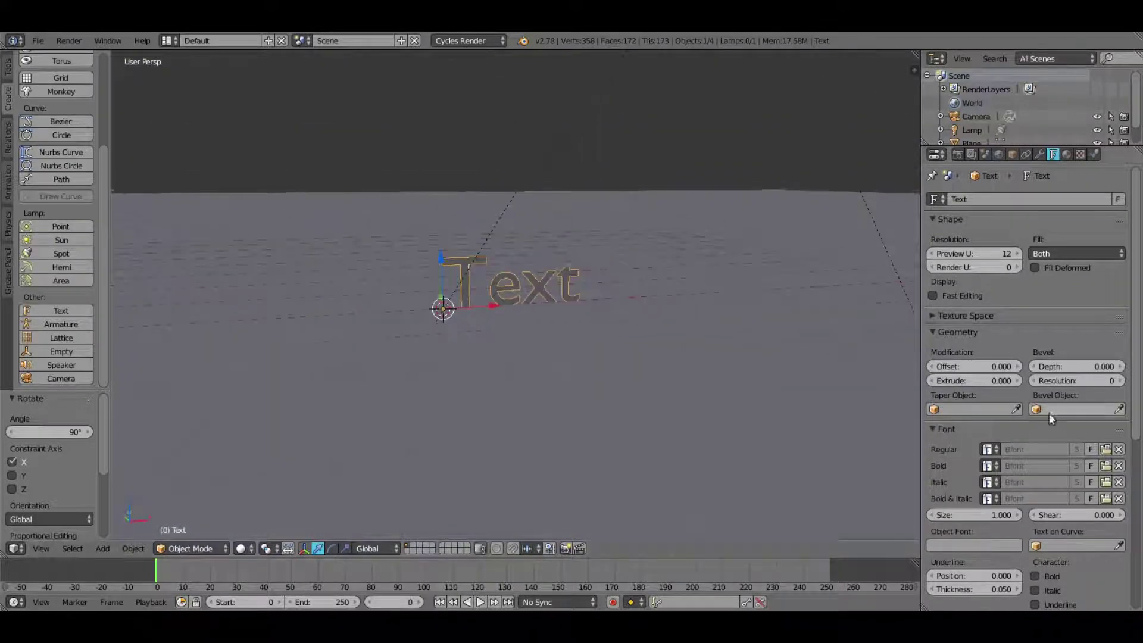
click(1106, 449)
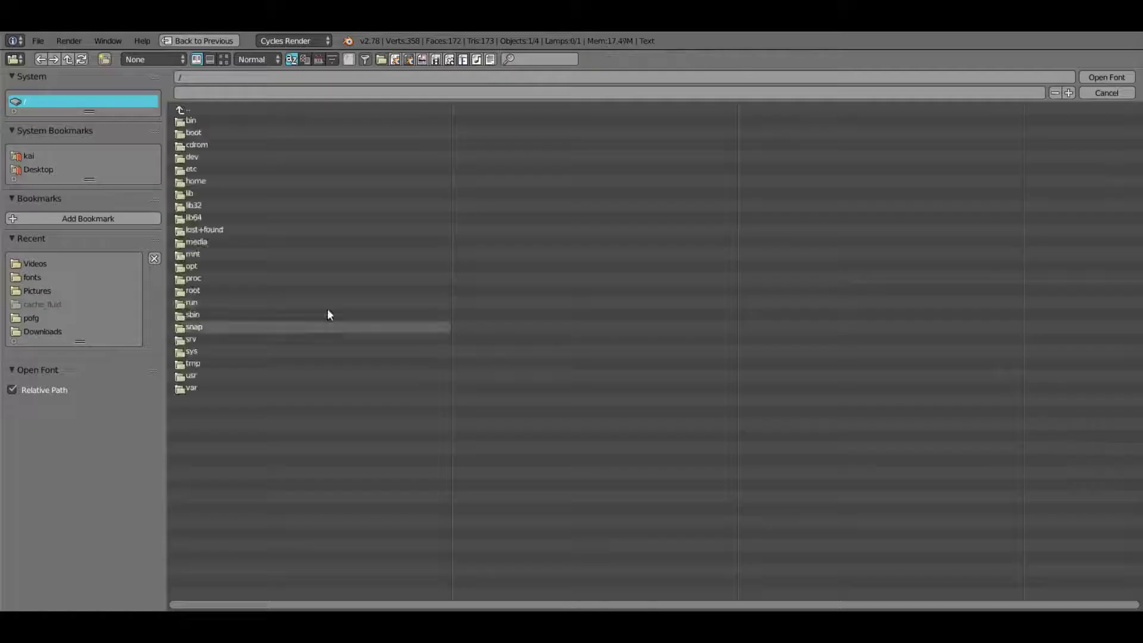
click(51, 331)
click(237, 120)
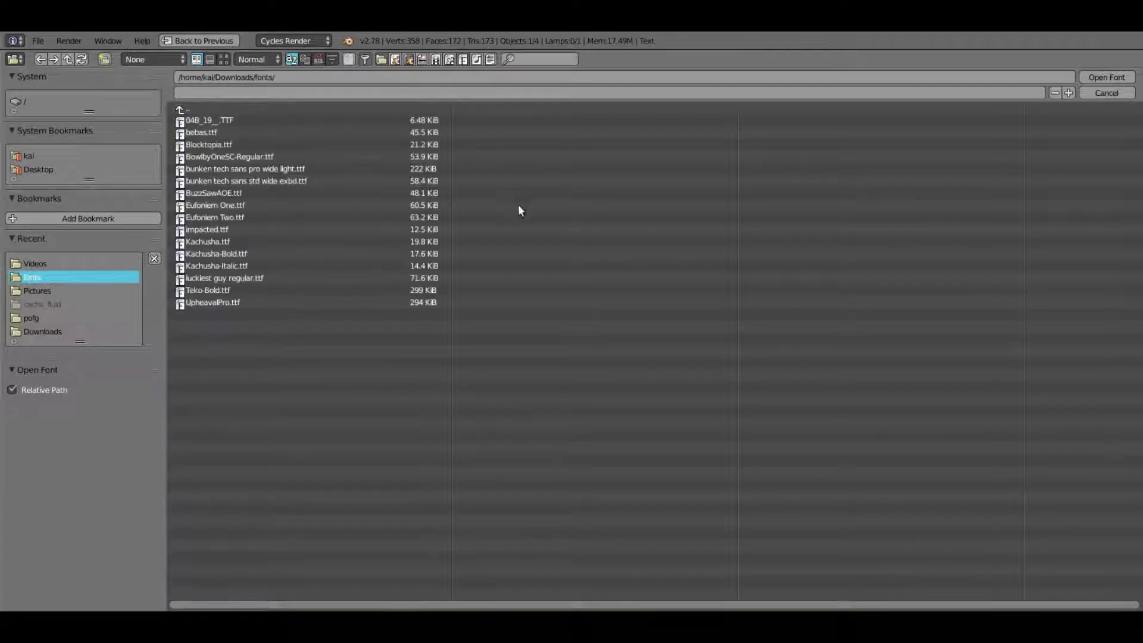
click(224, 60)
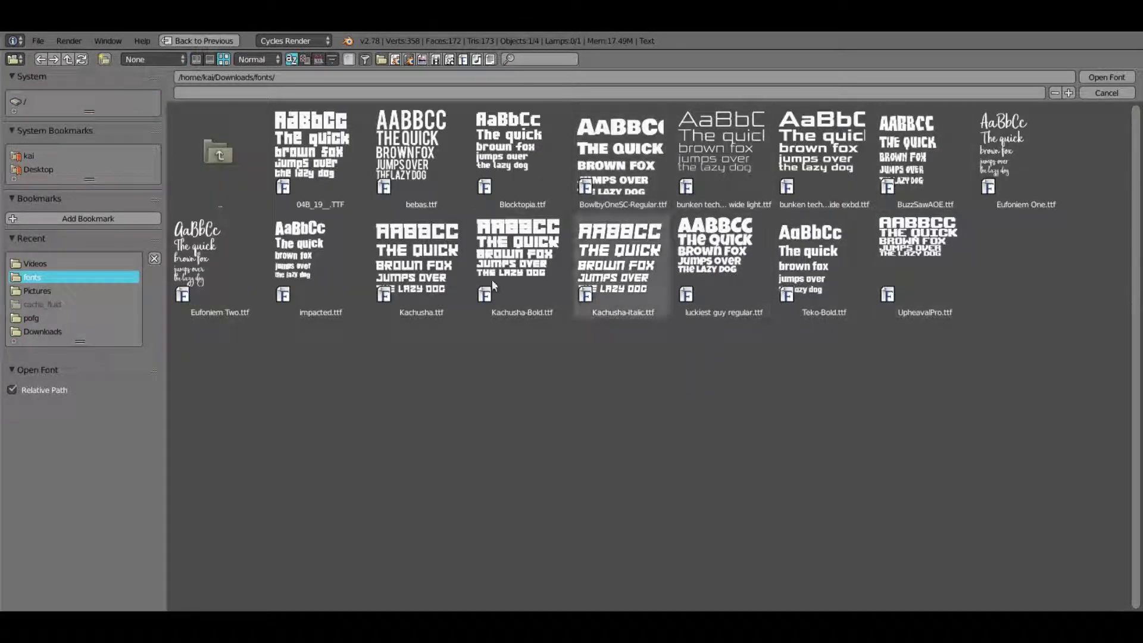
double_click(327, 294)
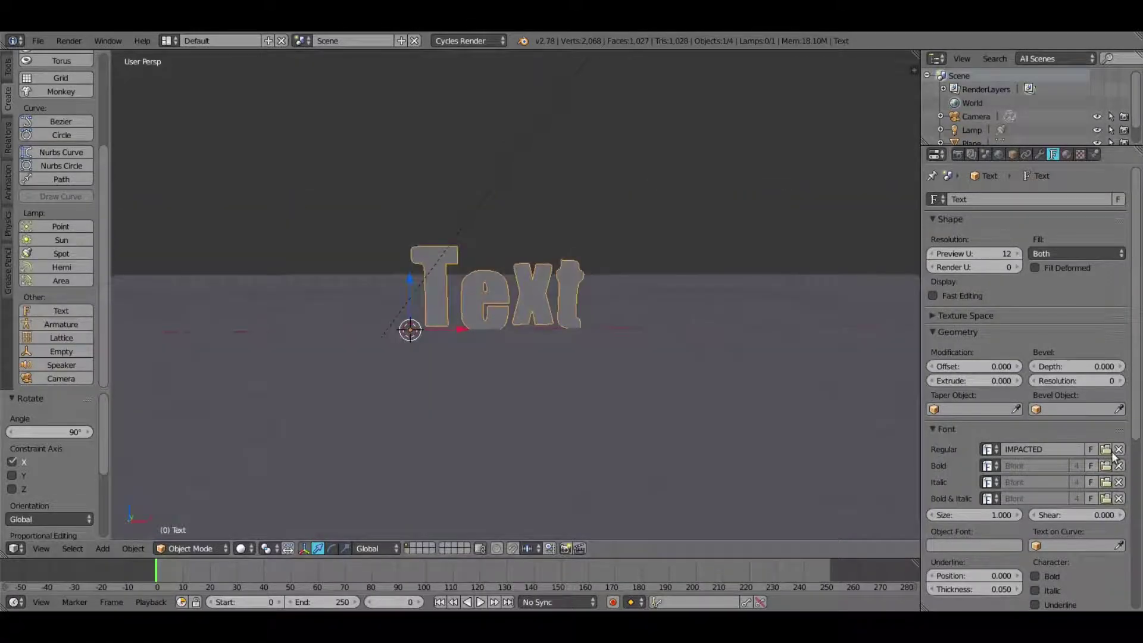
Step: Replace the text's regular font with Kachusha-Bold.ttf, using thumbnail previews to choose it
click(1105, 449)
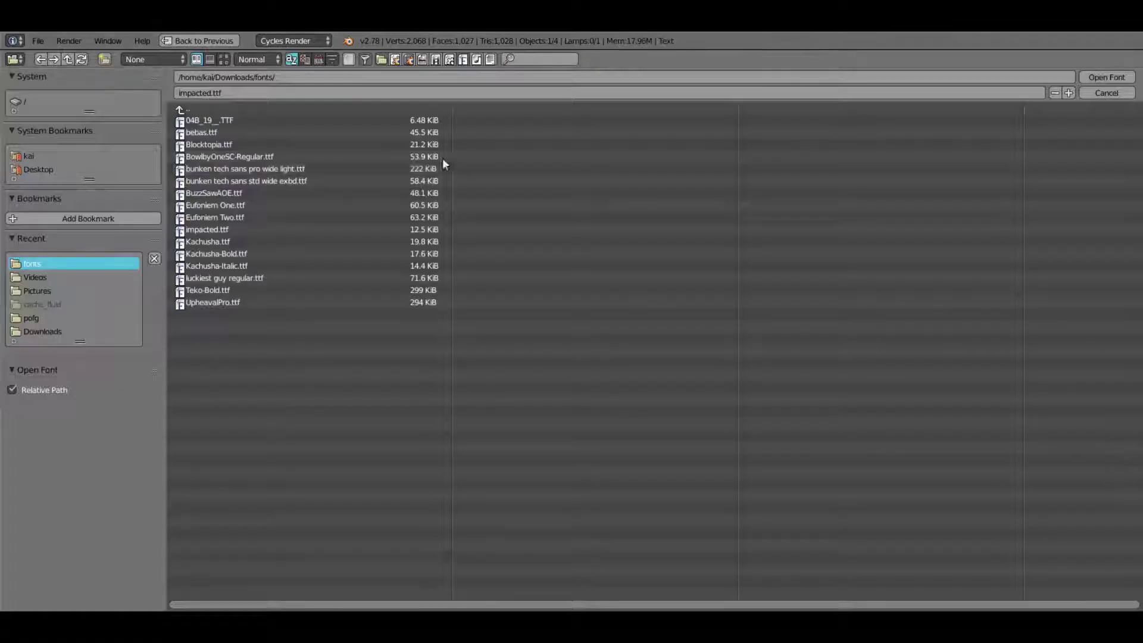
click(224, 59)
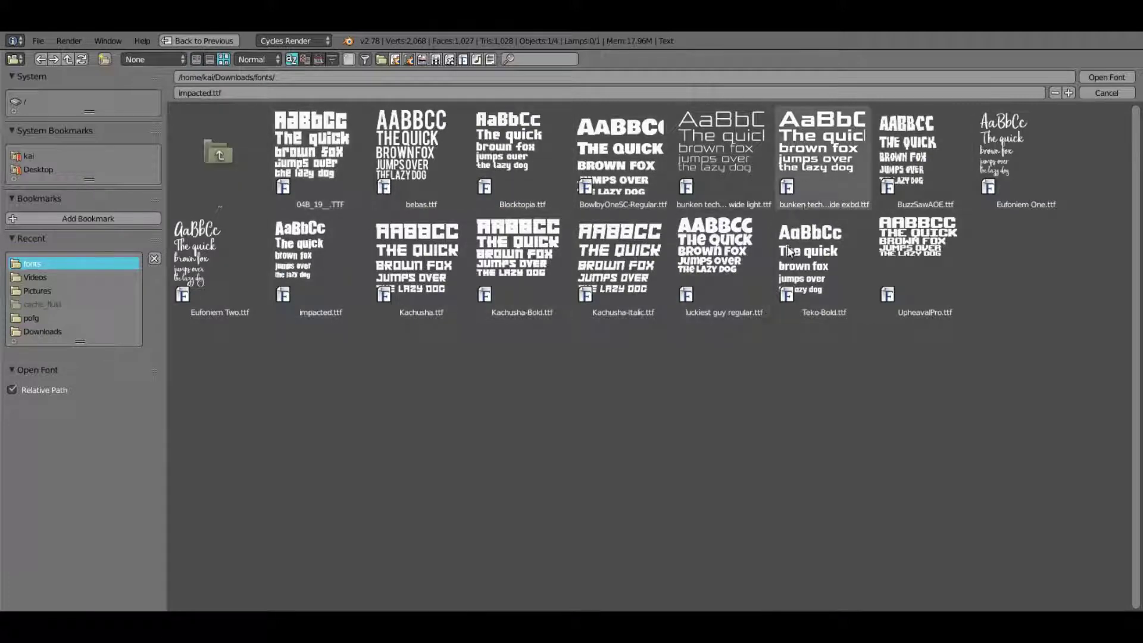
double_click(518, 256)
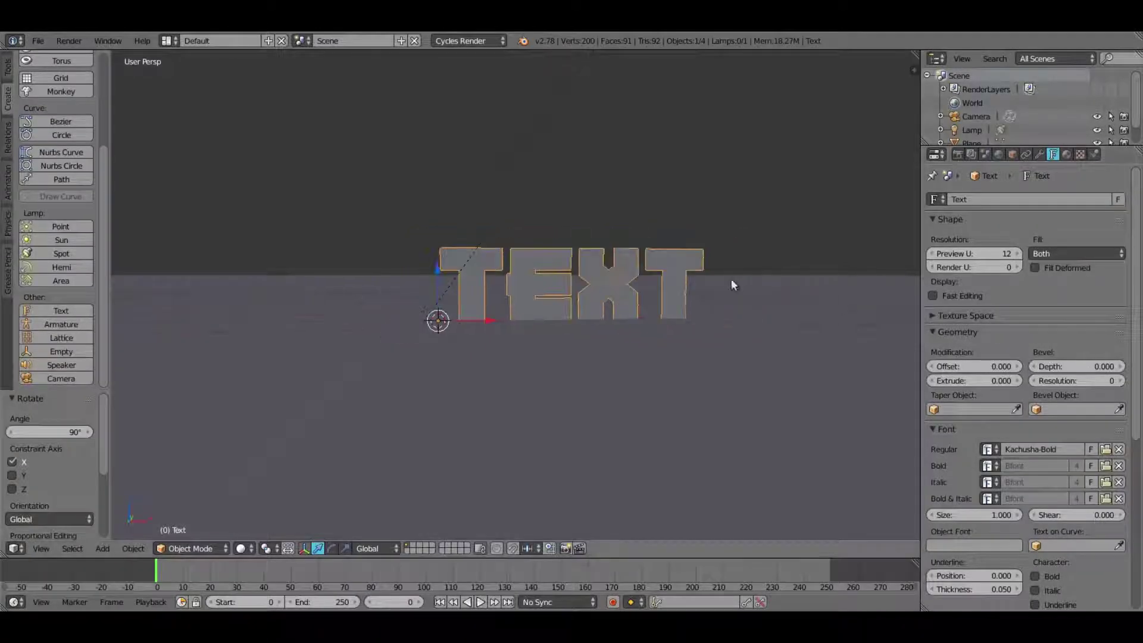
scroll(730, 279, down, 2)
middle_drag(726, 277, 676, 284)
drag(920, 314, 917, 313)
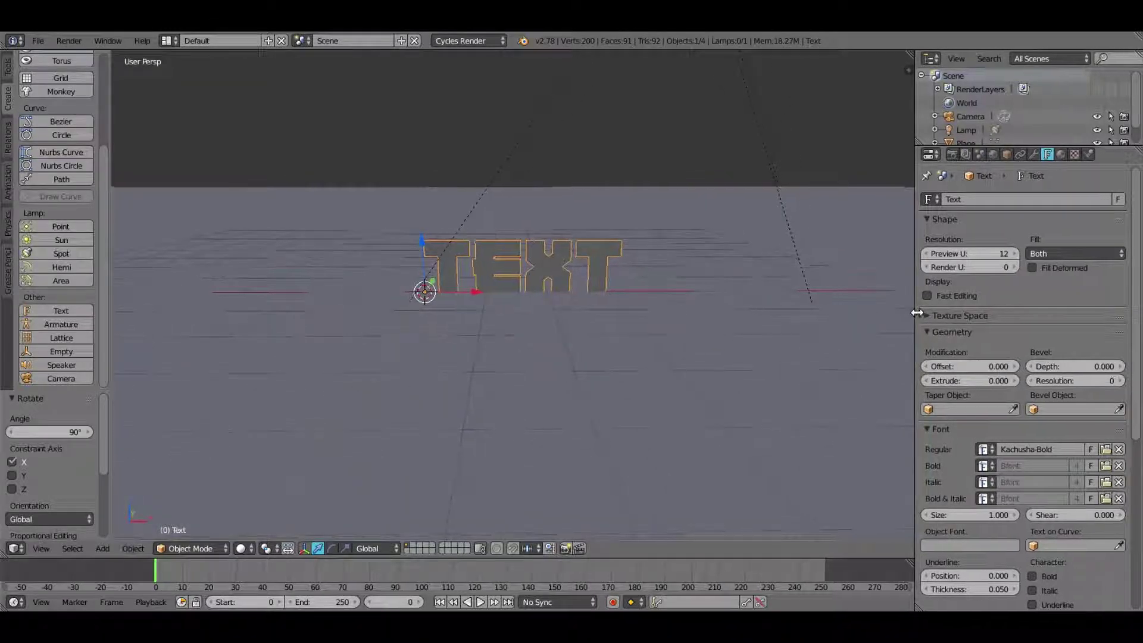
middle_drag(615, 195, 622, 225)
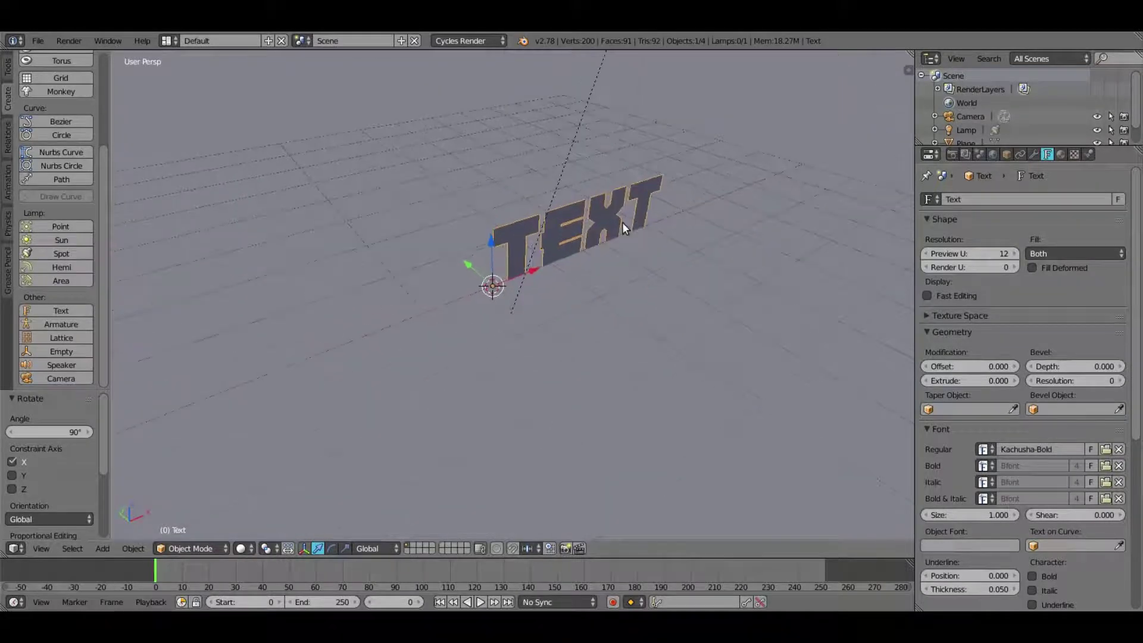
Step: Delete the default wording of the text object in Edit Mode
key(Tab)
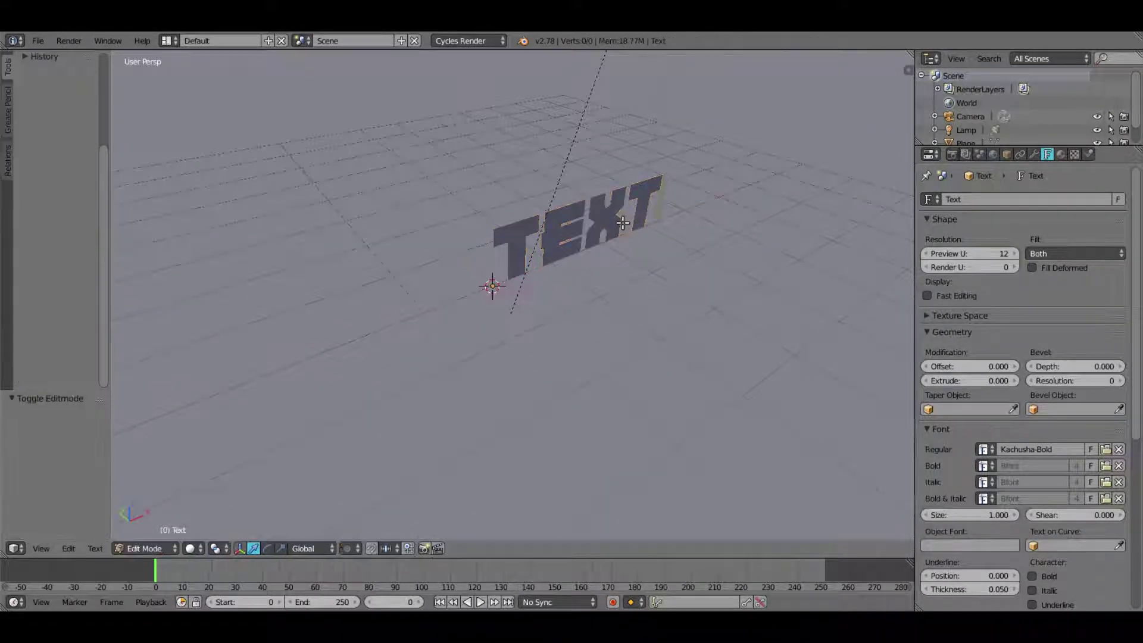
key(BackSpace)
key(BackSpace)
key(BackSpace)
key(BackSpace)
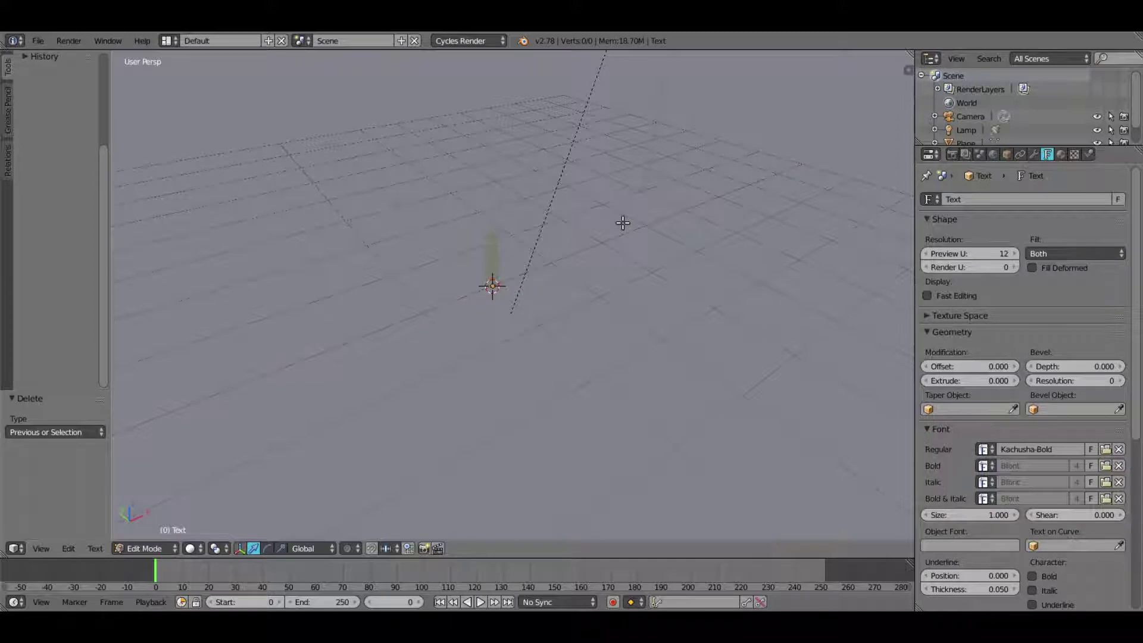
text(kai)
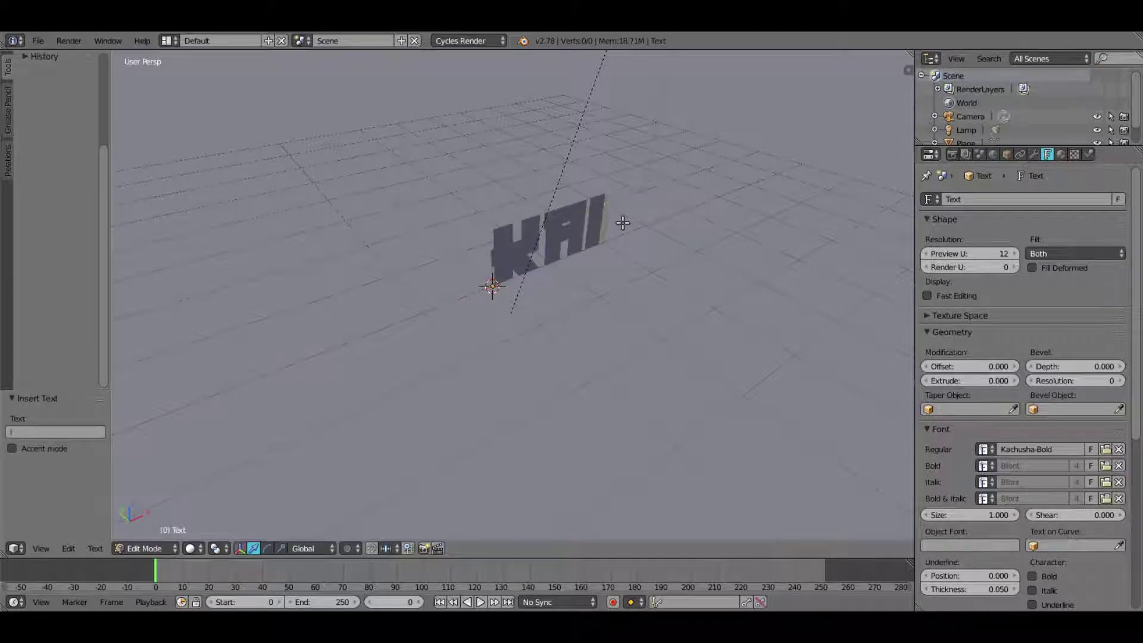
key(BackSpace)
key(BackSpace)
key(BackSpace)
text(te)
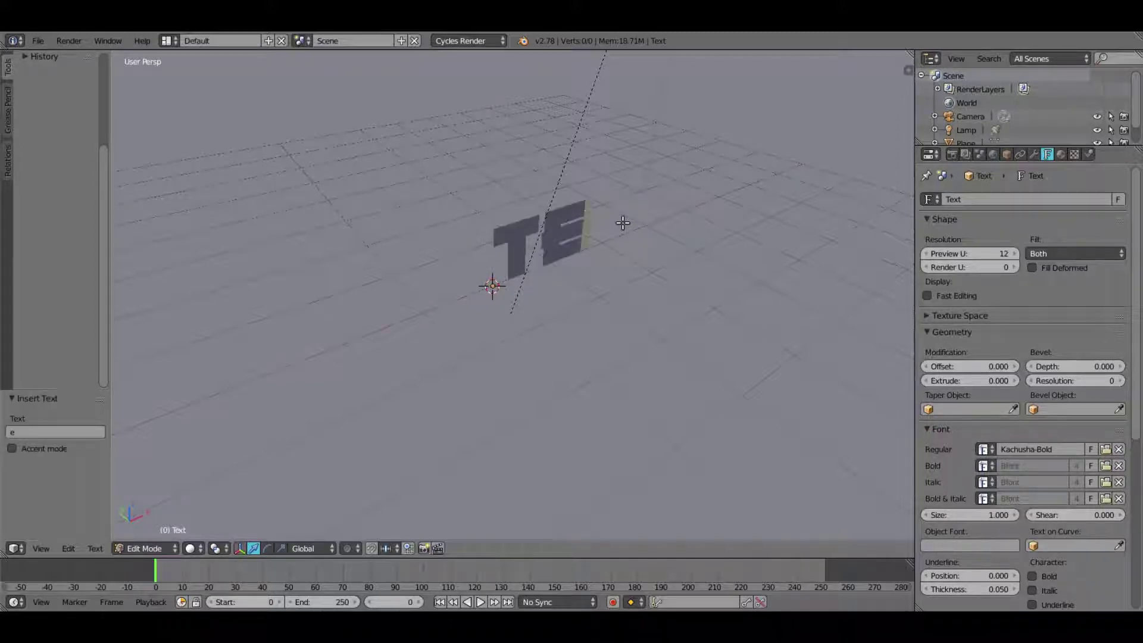
key(BackSpace)
key(BackSpace)
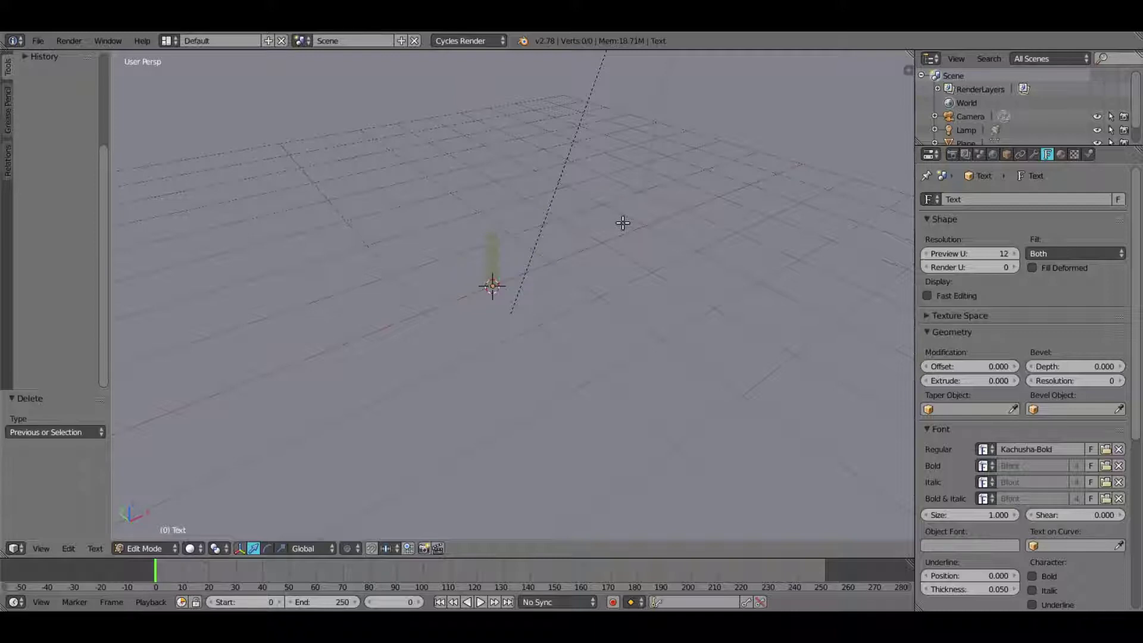
Step: Enter "tutorial" as the text object's wording and return to Object Mode
text(tutorial)
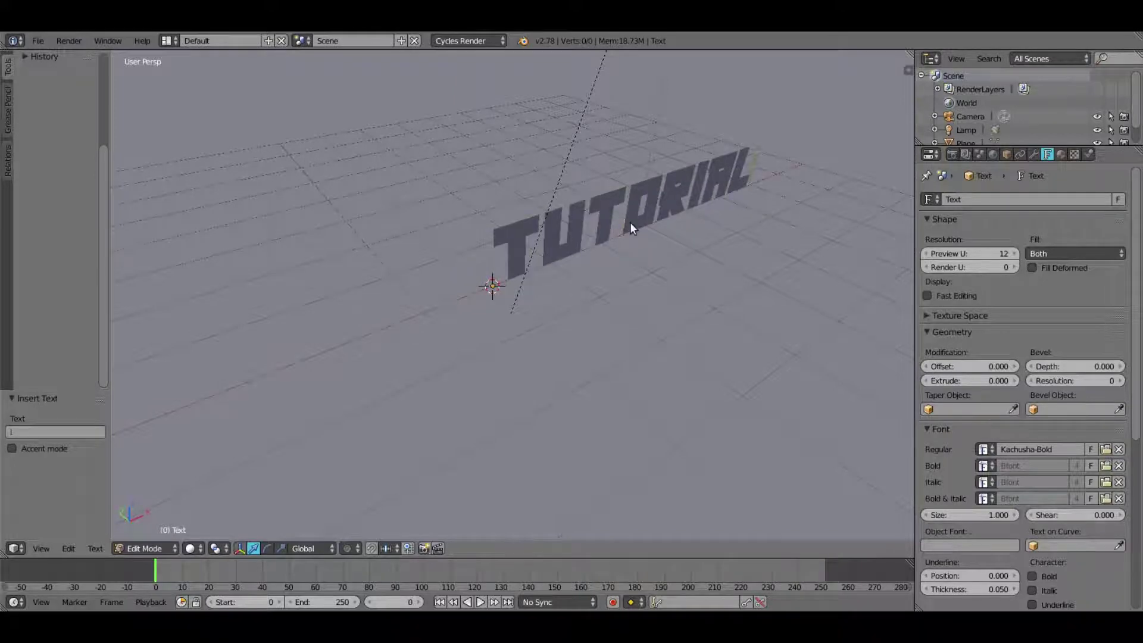
key(Tab)
middle_drag(638, 219, 532, 309)
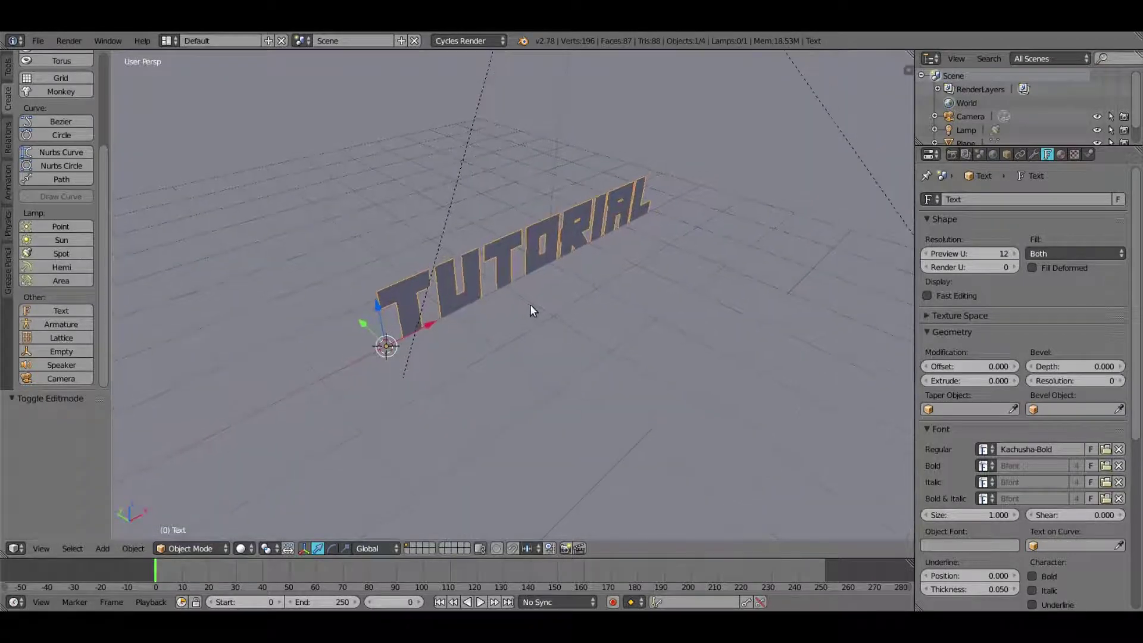
Step: Set the text's extrude depth to 0.270
drag(945, 380, 1000, 380)
key(Return)
middle_drag(862, 327, 665, 349)
Step: Try Eufoniem Two.ttf as the text's regular font, using thumbnail previews to choose it
click(1105, 449)
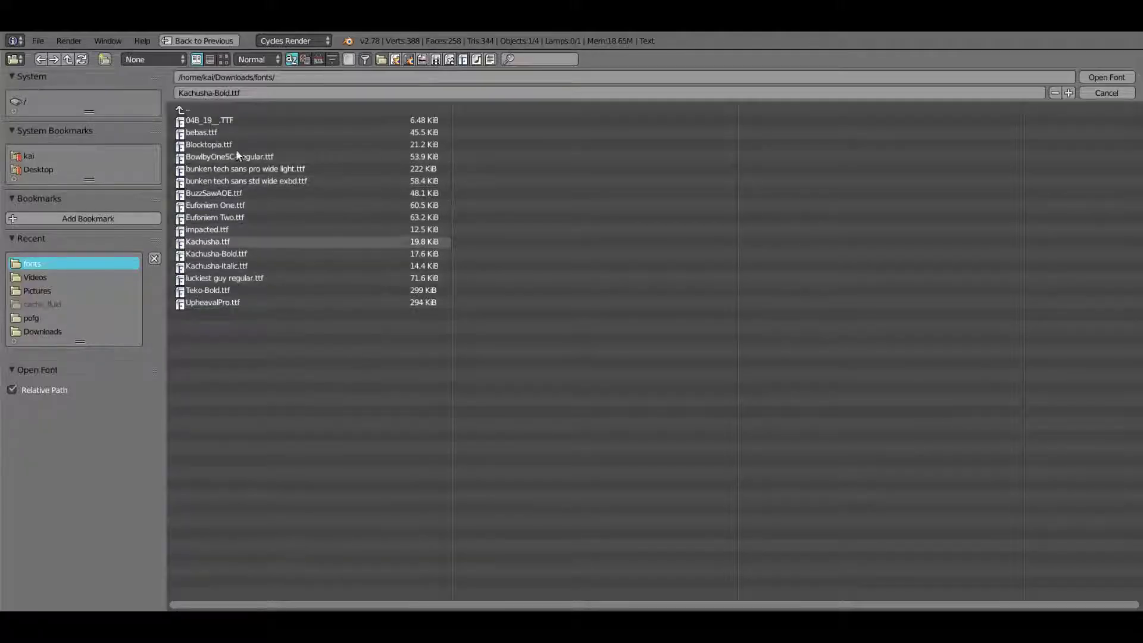
click(223, 59)
double_click(235, 268)
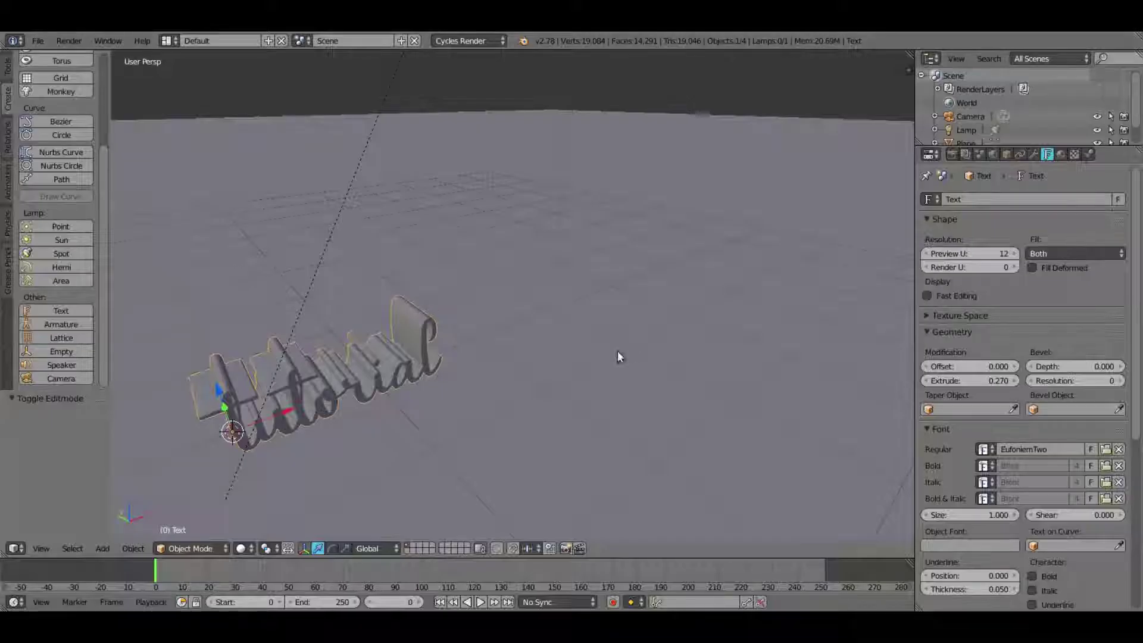
Step: Scale the extruded text up uniformly by a factor of about 2.78
middle_drag(617, 355, 580, 238)
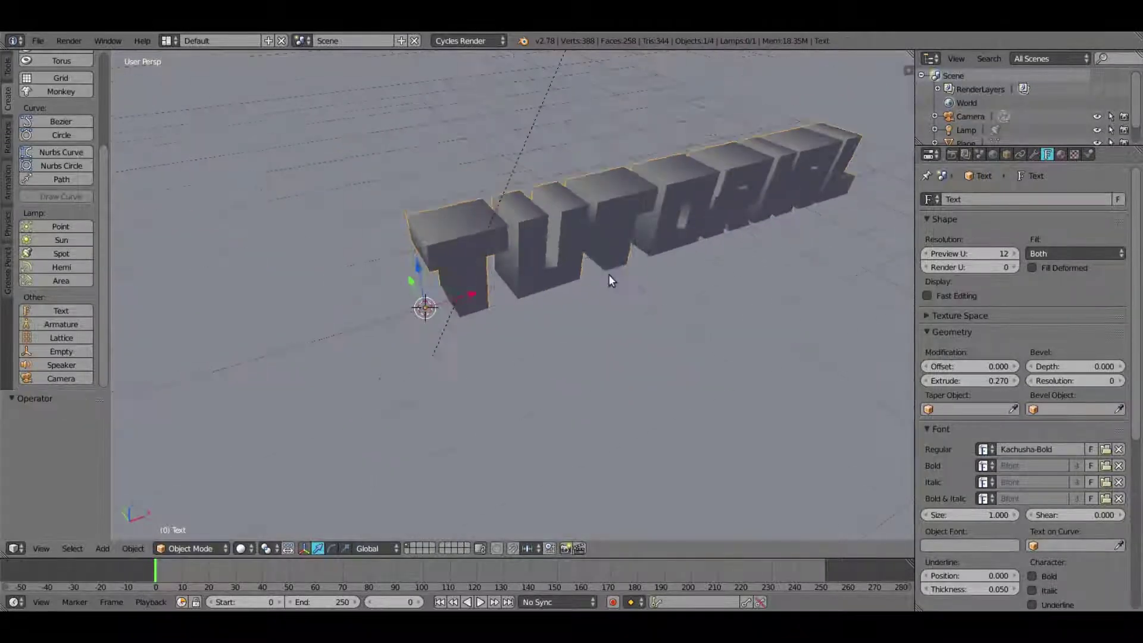
mouse_move(608, 273)
middle_down()
mouse_move(551, 284)
mouse_move(606, 282)
mouse_move(596, 265)
mouse_move(576, 282)
mouse_move(599, 262)
middle_up()
scroll(596, 266, down, 6)
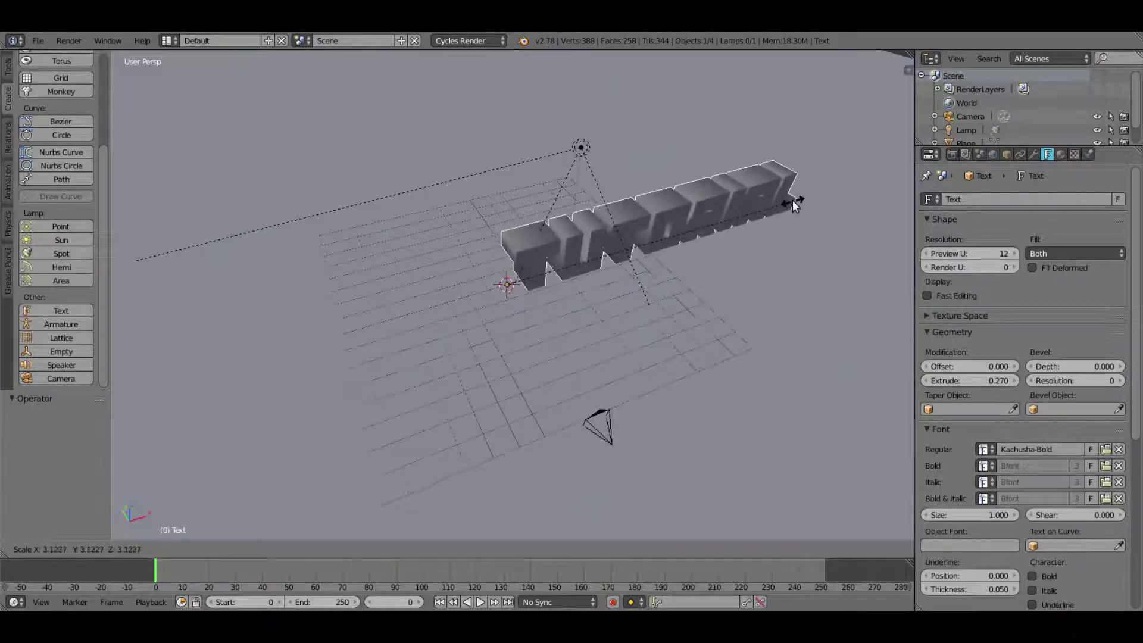
click(766, 205)
Step: Set the text's horizontal paragraph alignment to Center
middle_drag(655, 340, 673, 291)
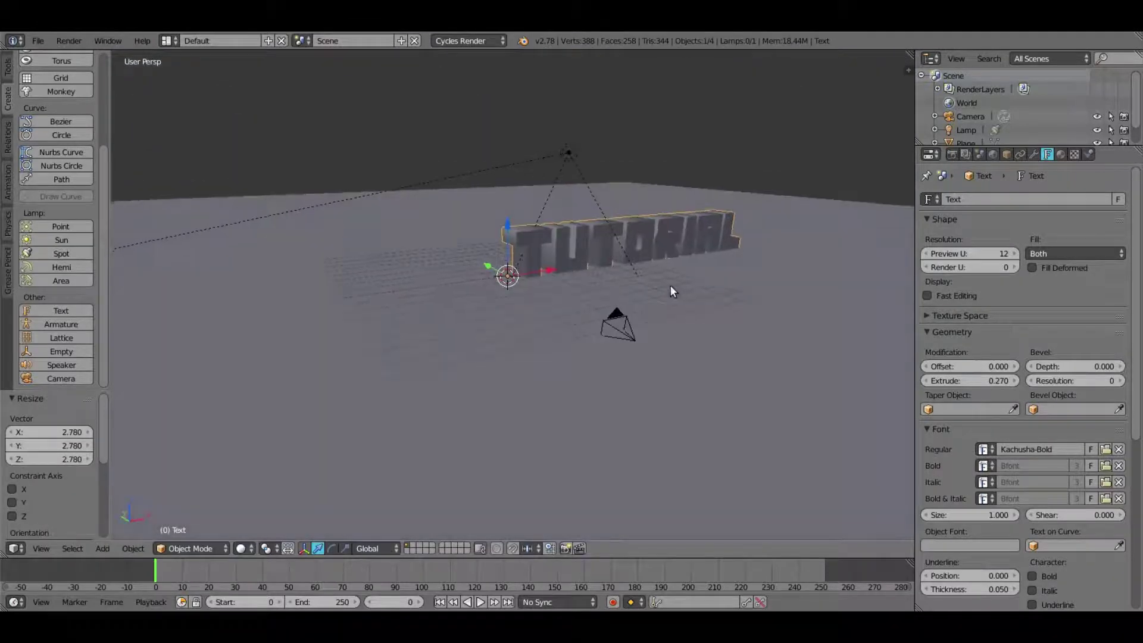
scroll(1004, 376, down, 10)
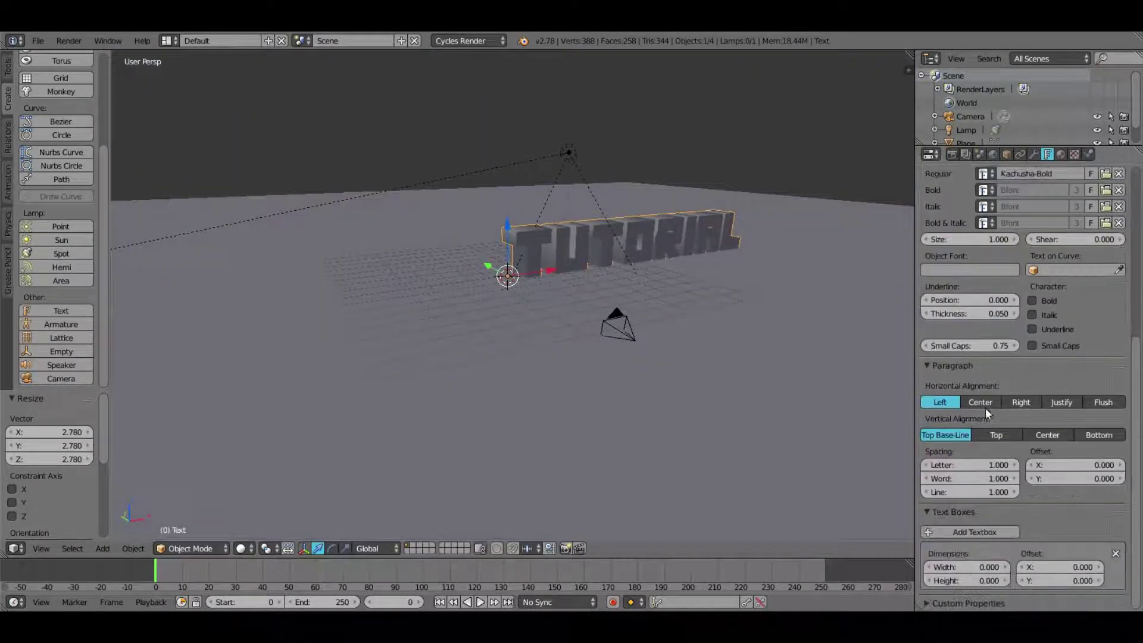
click(982, 404)
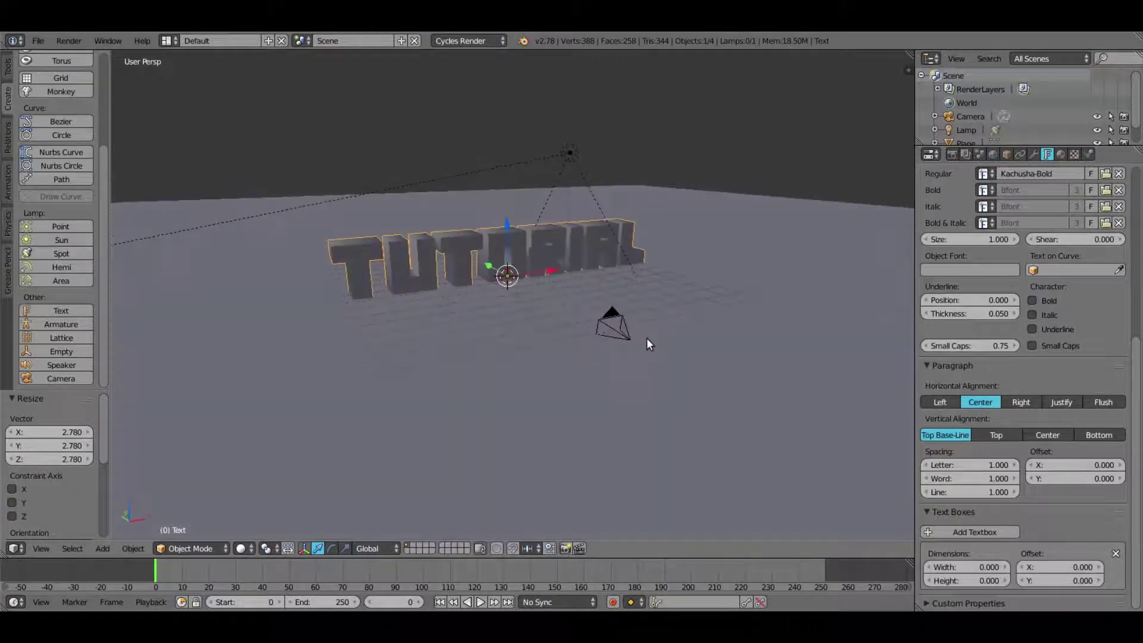
Step: Look through the camera, select it and move it backward along its local Z axis, away from the text
key(KP_0)
scroll(650, 337, down, 2)
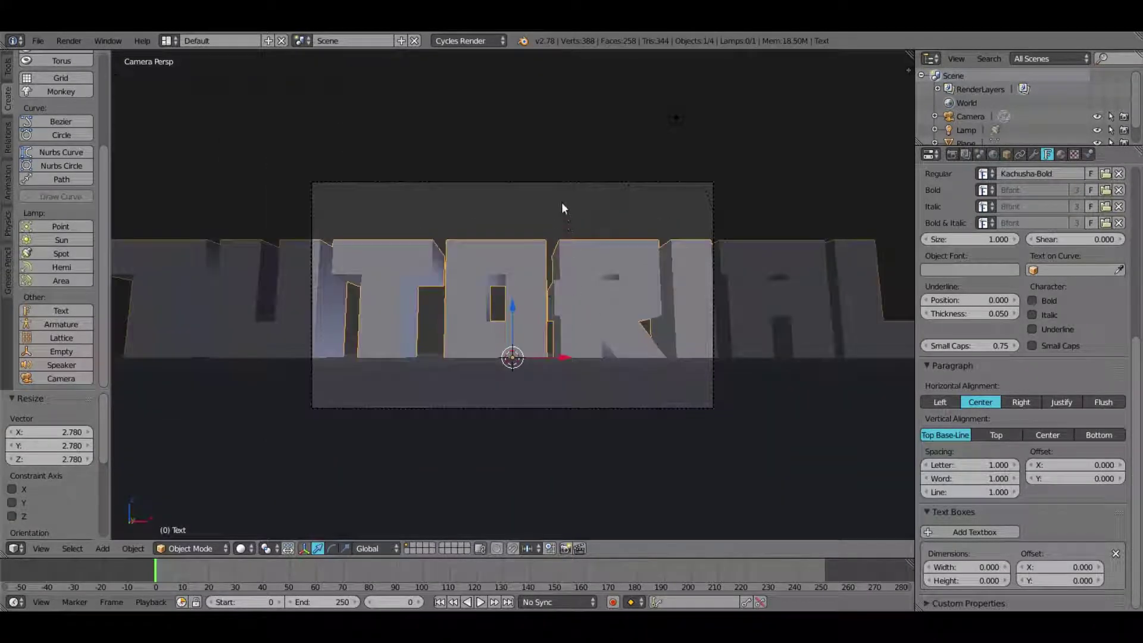
right_click(562, 180)
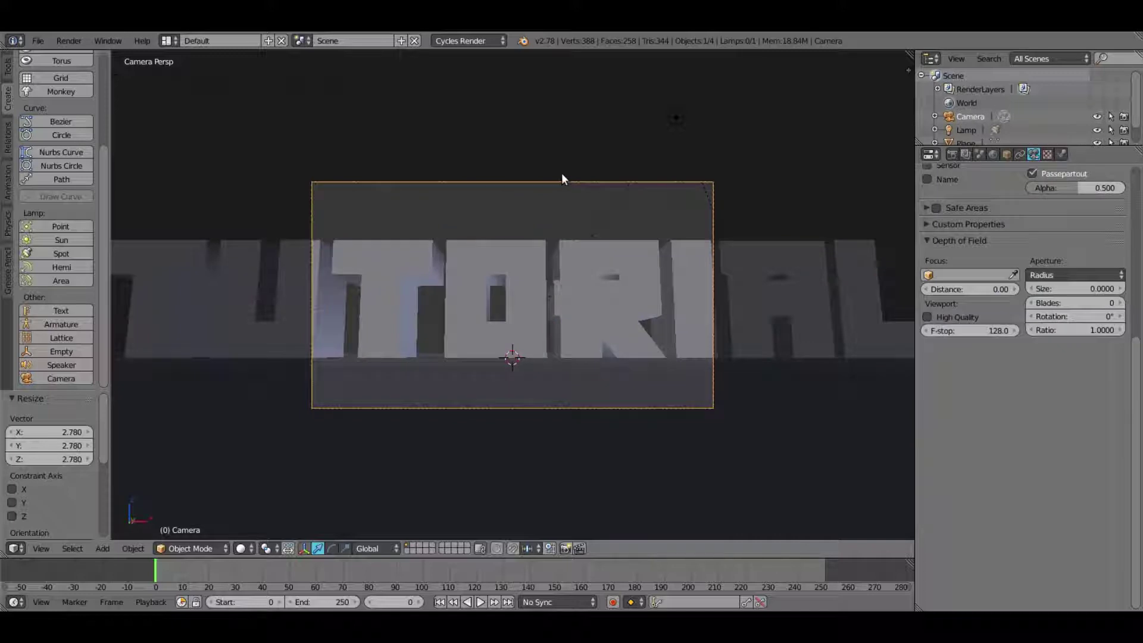
key(g)
key(z)
key(z)
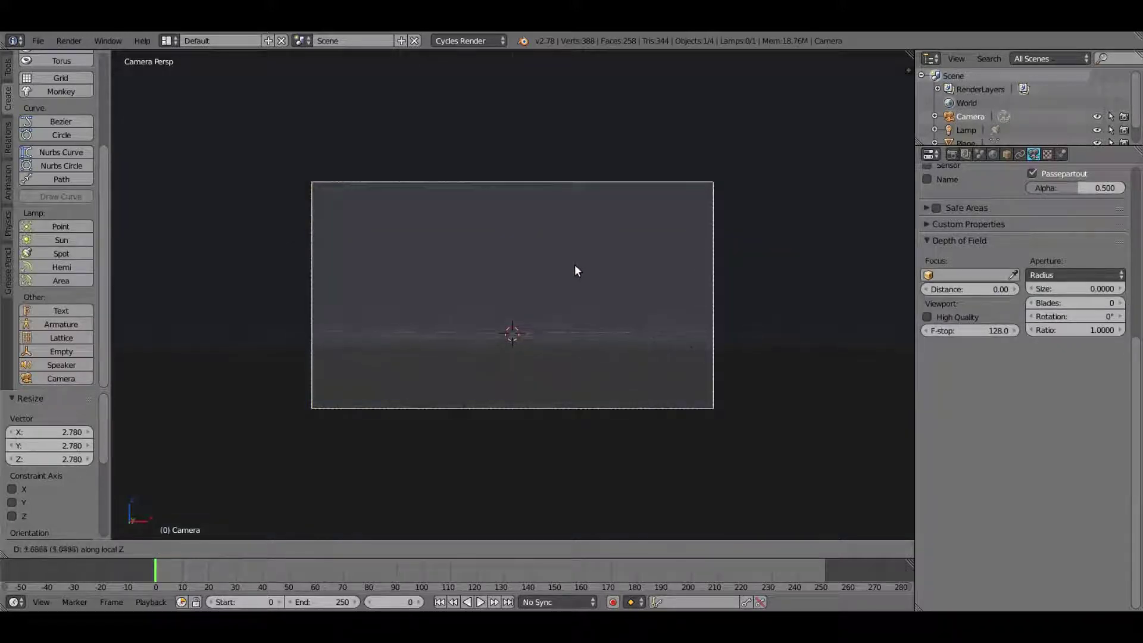
click(577, 276)
Step: Raise the camera about 0.98 along Z and pull it back about 5.12 along its local Z to frame the whole text
key(g)
key(z)
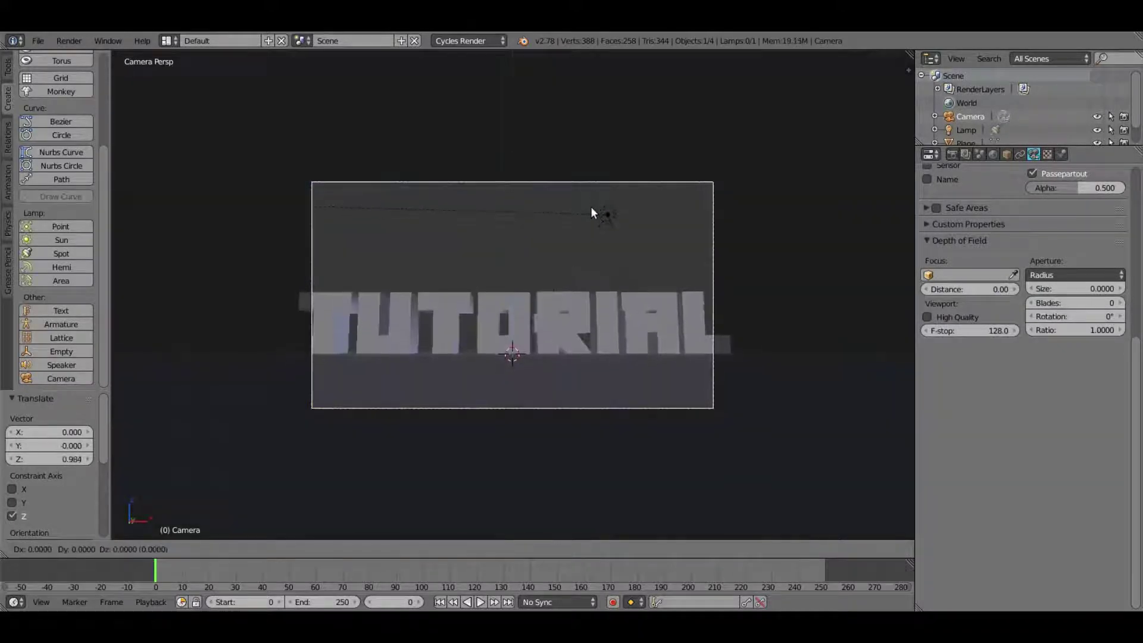
click(605, 294)
Step: Raise the camera about 1.055 along global Z and rotate it about -7.09° around the X axis
key(g)
key(z)
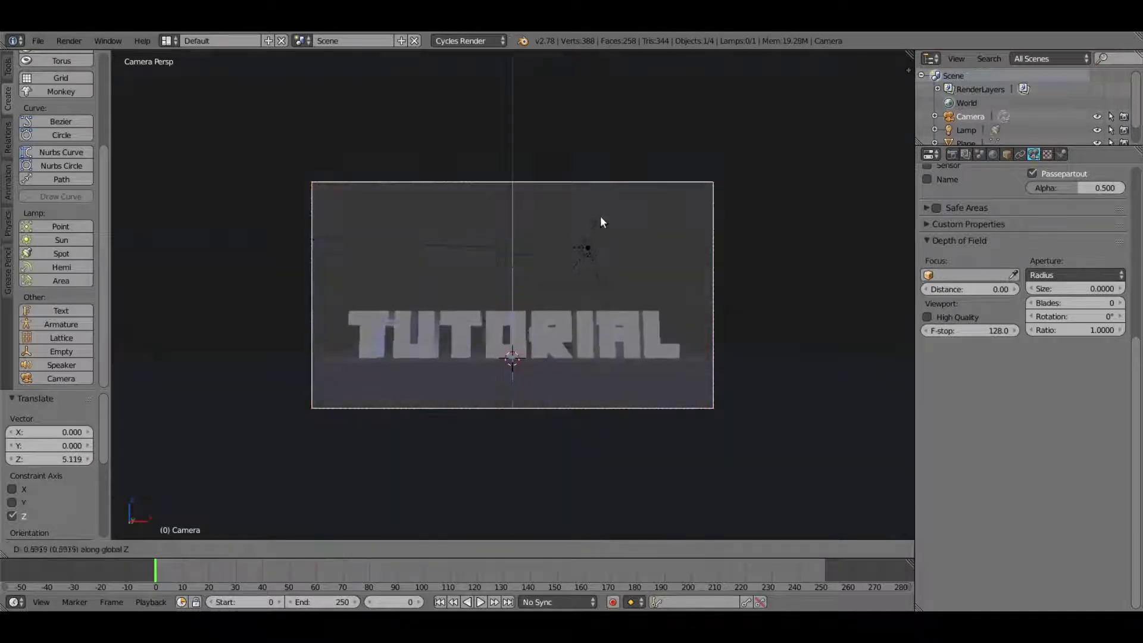
click(605, 221)
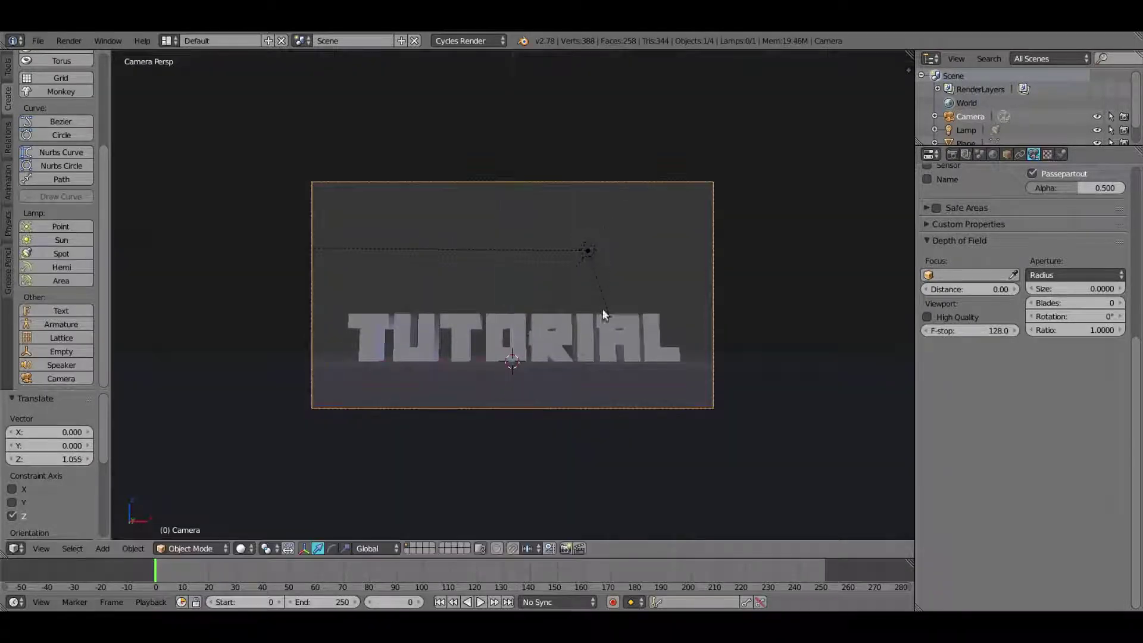
key(r)
key(x)
click(663, 218)
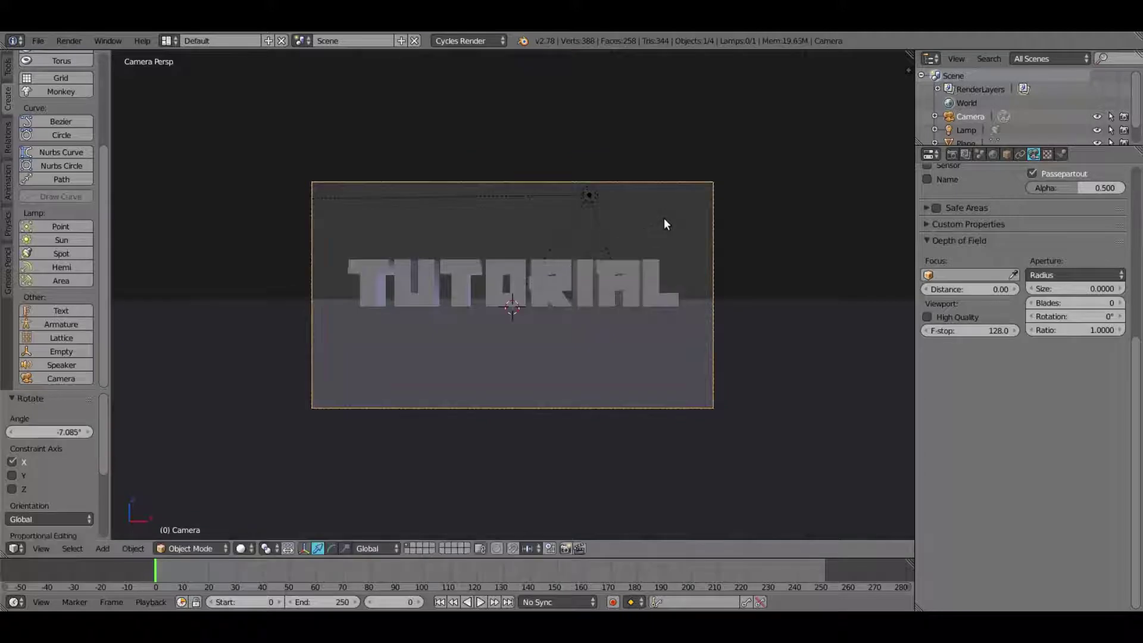
Step: Lower the camera about 0.448 along global Z and rotate it about 4.93° around the X axis
key(g)
key(z)
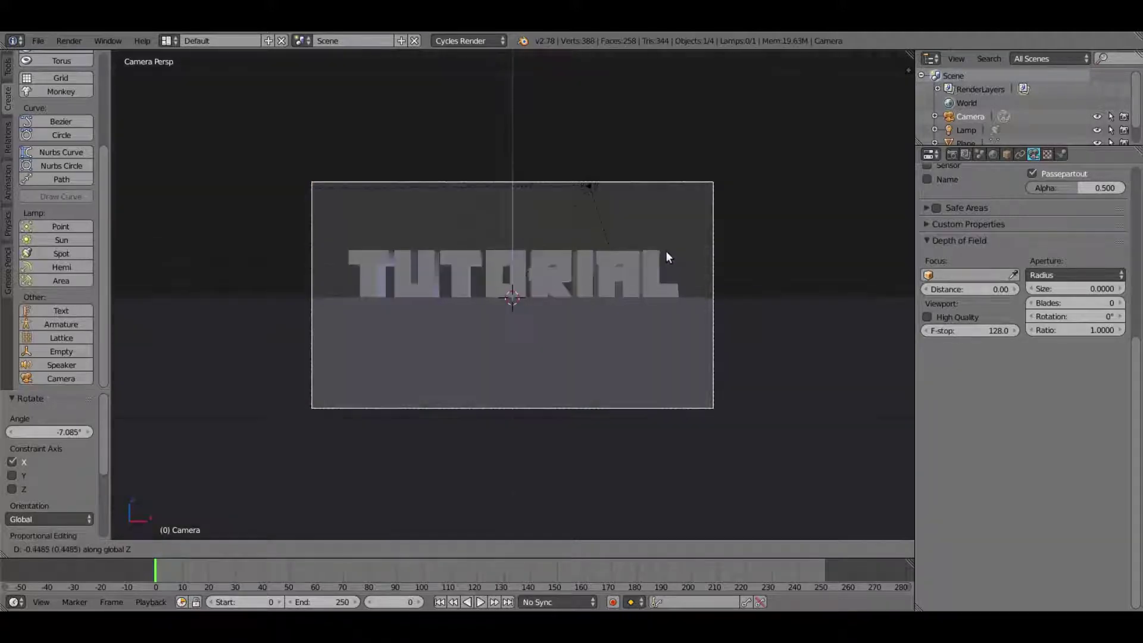
click(665, 251)
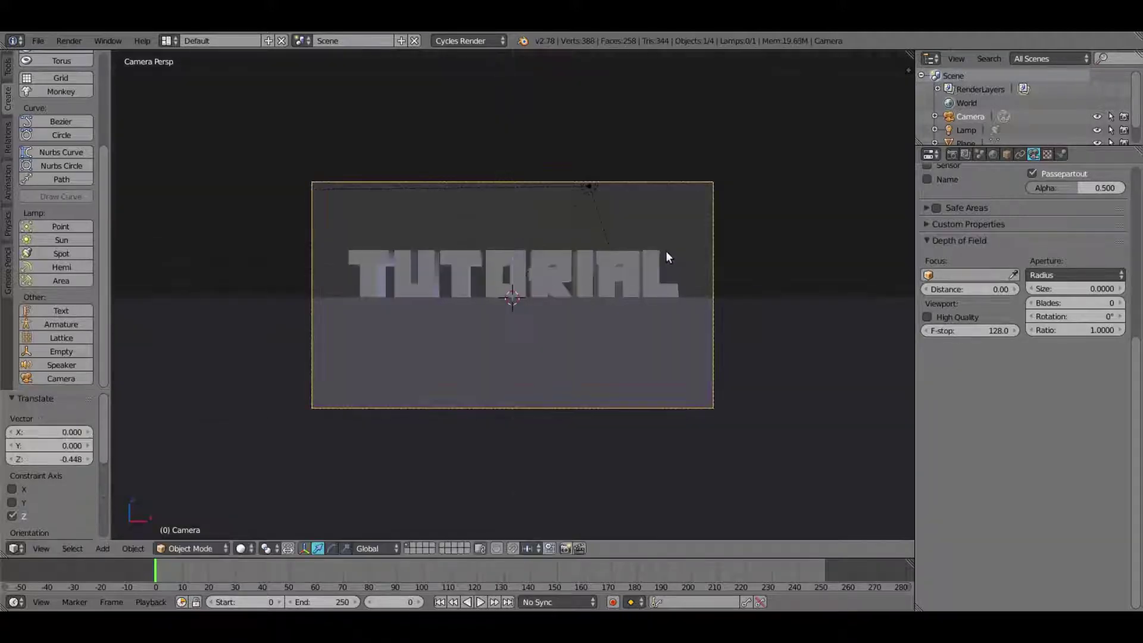
key(r)
key(x)
click(668, 262)
key(g)
key(z)
key(z)
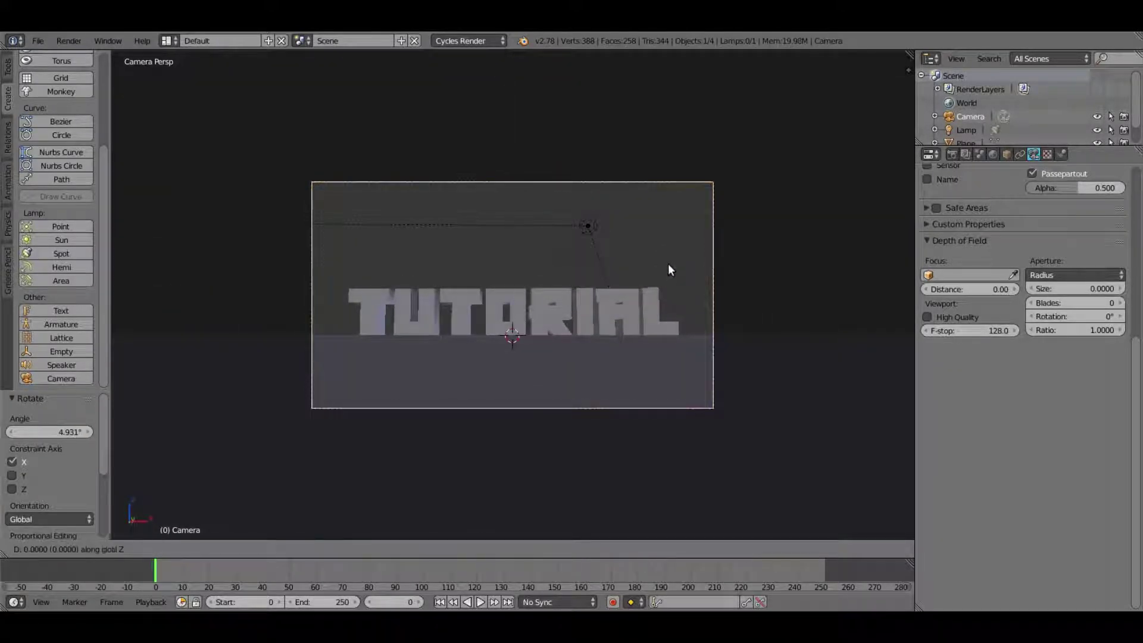
click(665, 204)
key(g)
key(y)
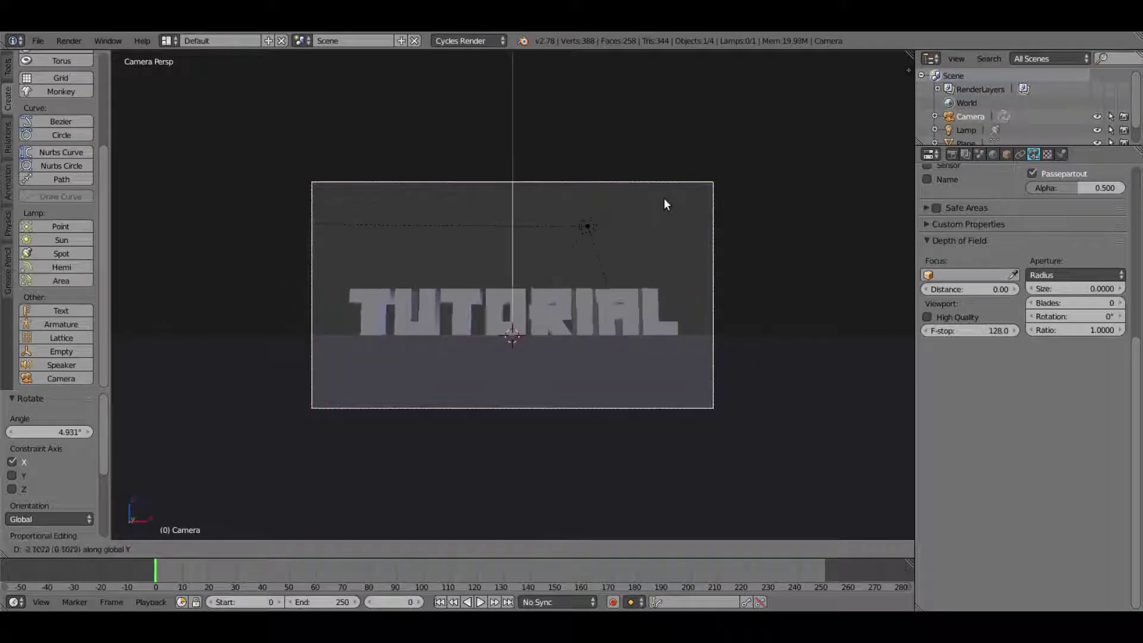
right_click(656, 244)
Step: Move the camera about 2.046 along global Y toward the text and rotate it about -2.23° around X
key(g)
key(y)
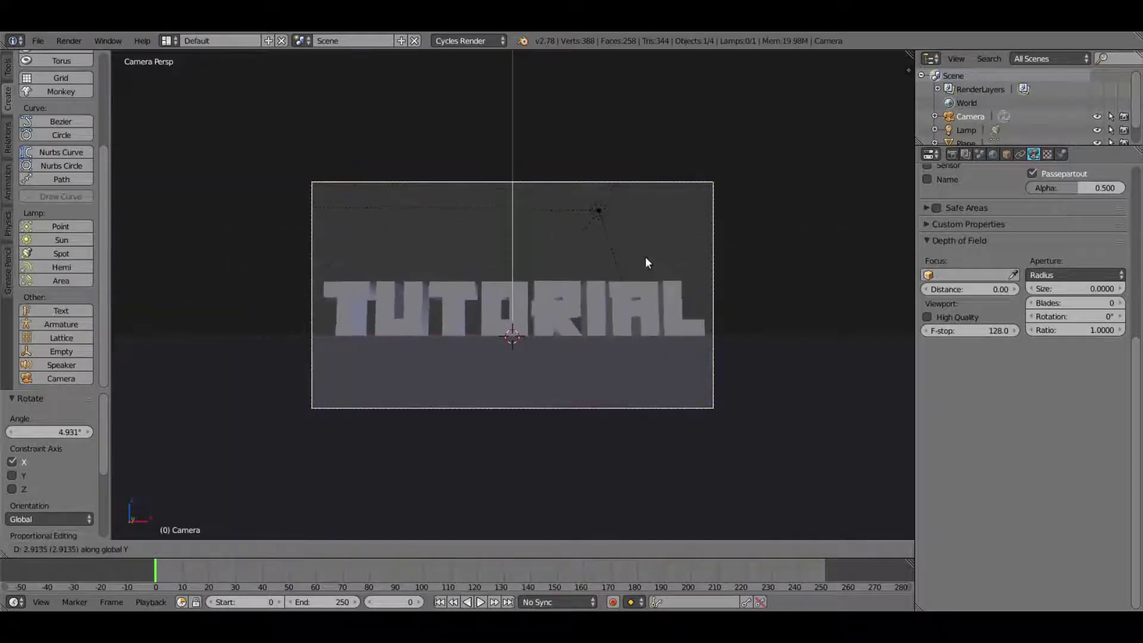
click(643, 260)
key(r)
key(x)
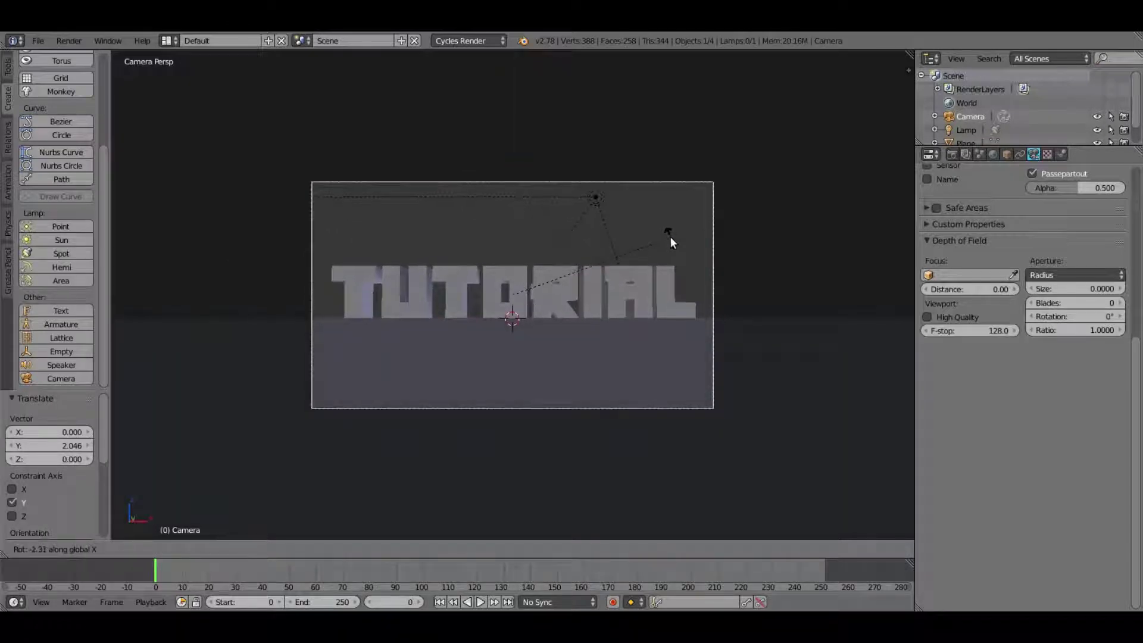
click(669, 239)
Step: Inspect the scene from outside, return to the camera view and reduce the camera's focal length to 26.22 mm
middle_drag(579, 302, 650, 346)
scroll(640, 325, down, 4)
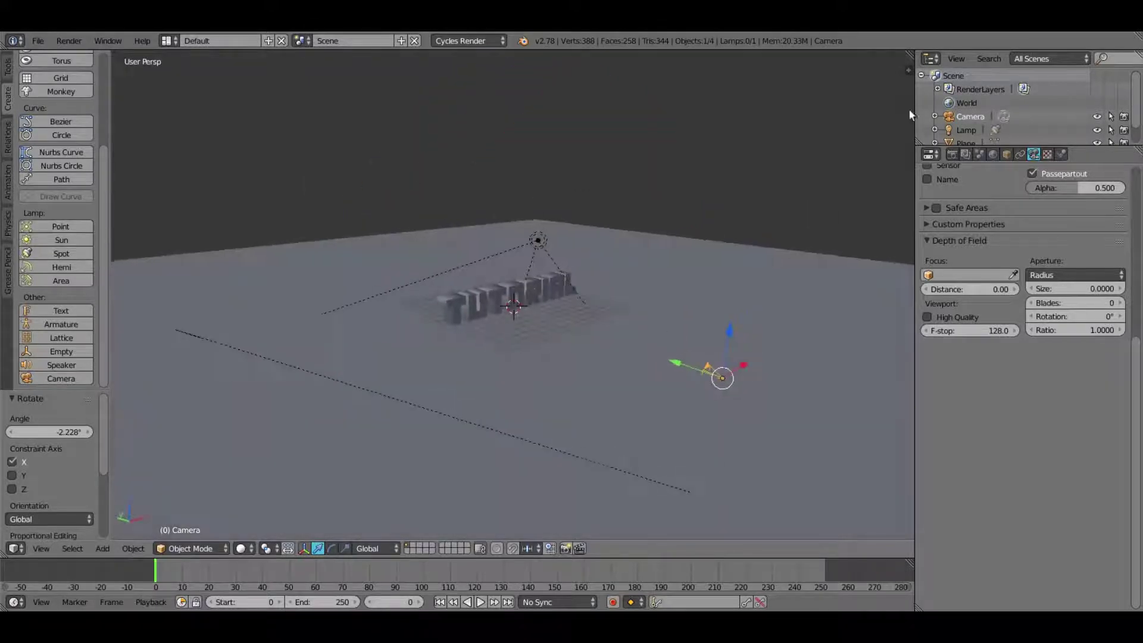
key(KP_0)
scroll(1014, 262, up, 5)
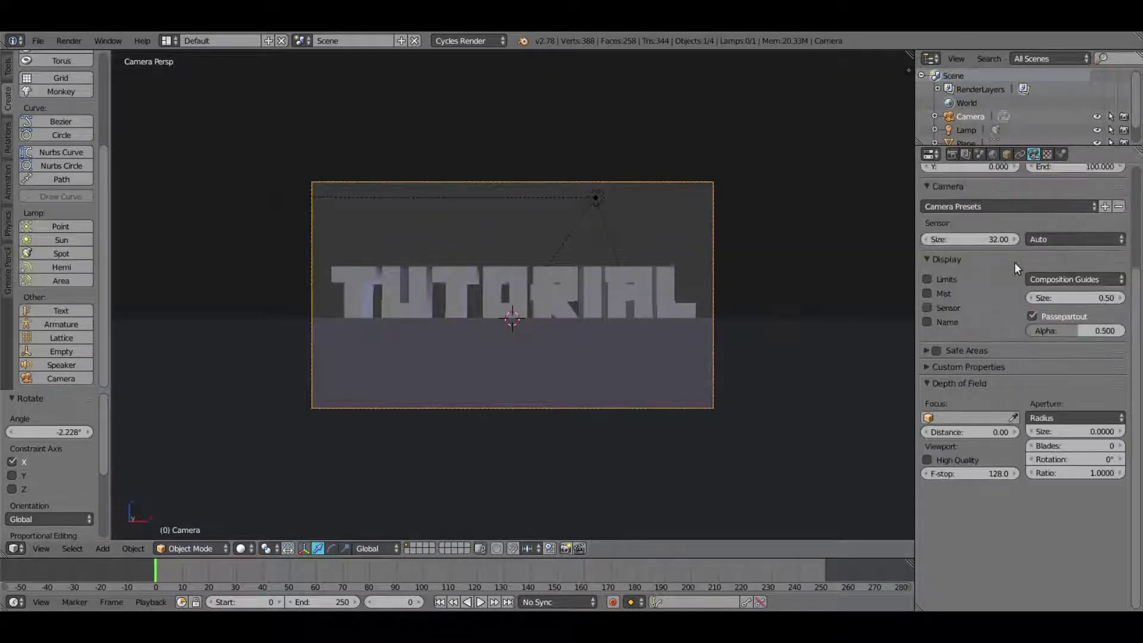
scroll(1014, 262, up, 5)
drag(977, 258, 939, 258)
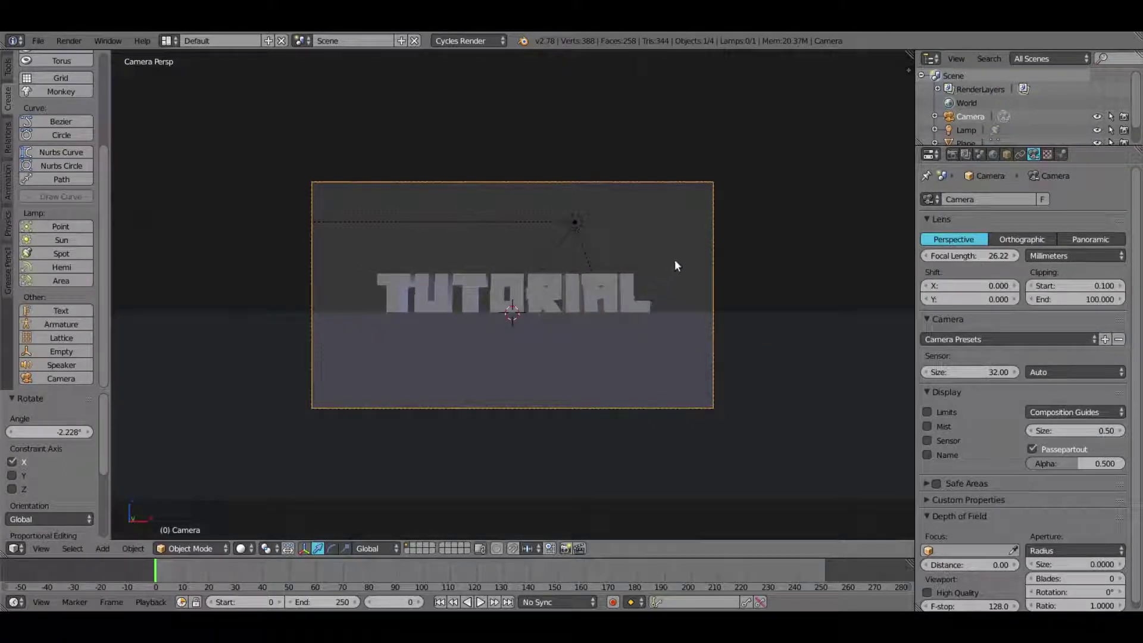
Step: Move the camera about 4.019 along global Y so the text fills more of the frame
key(g)
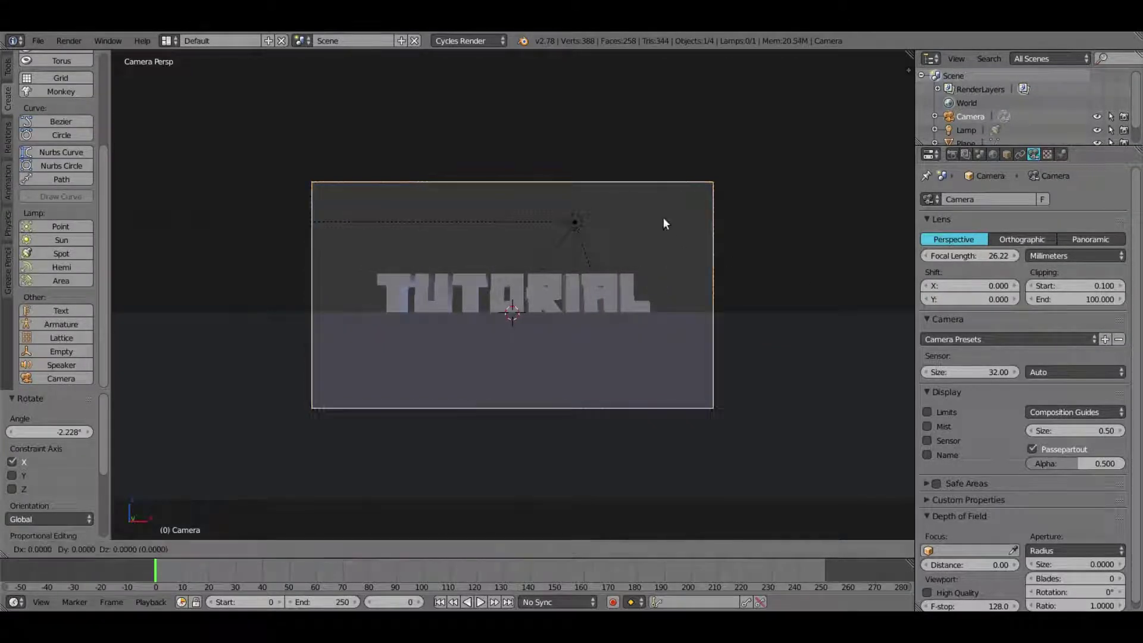
key(y)
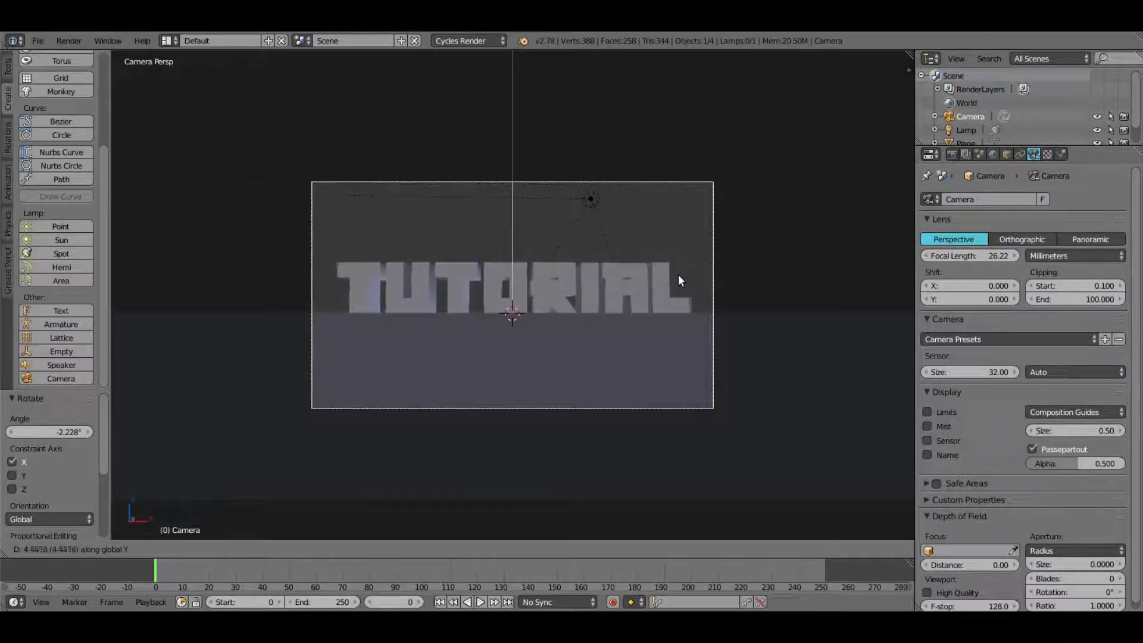
click(677, 273)
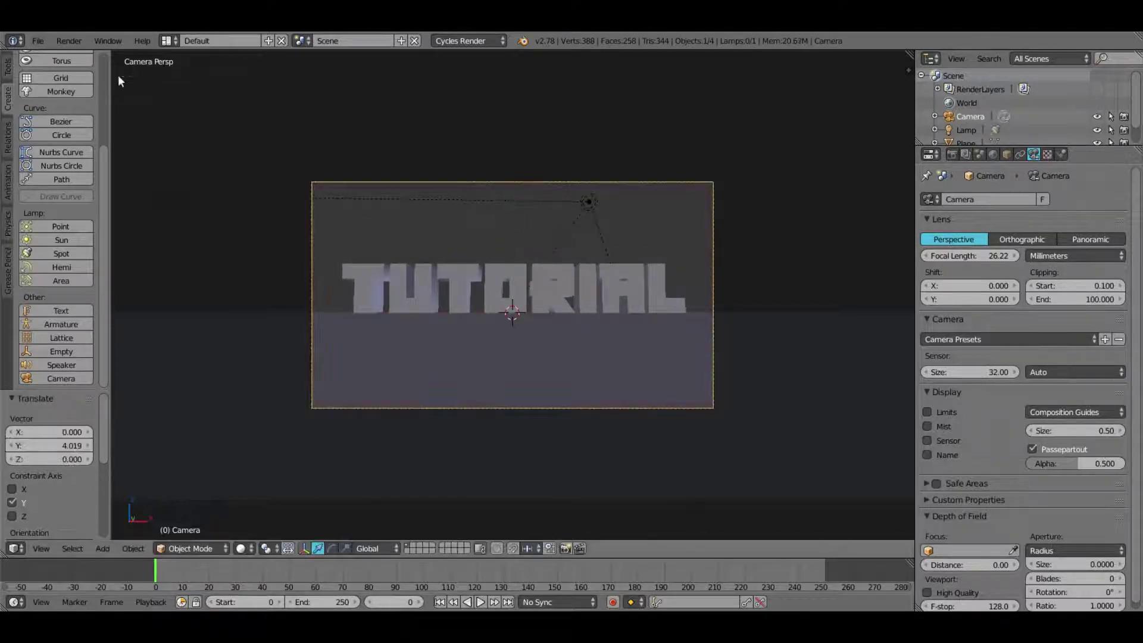
Step: Start a test render of the current frame and return to the 3D view before it finishes
click(59, 40)
click(65, 54)
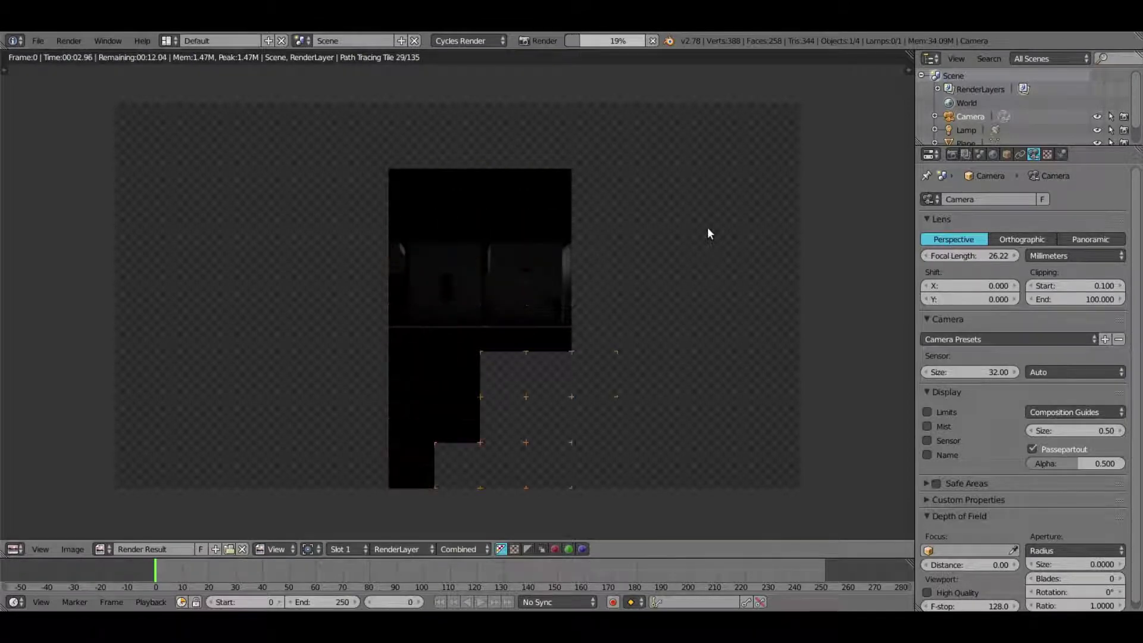
key(Escape)
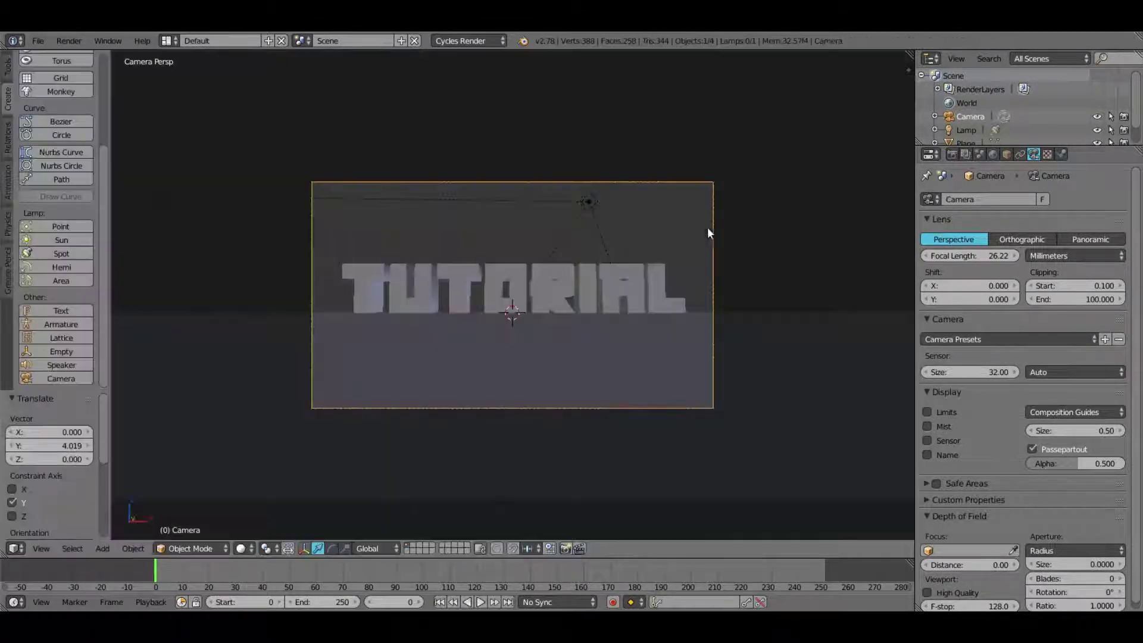
Step: Preview the camera view in Rendered shading with the render Border enabled, and return to Solid shading
click(240, 547)
click(263, 459)
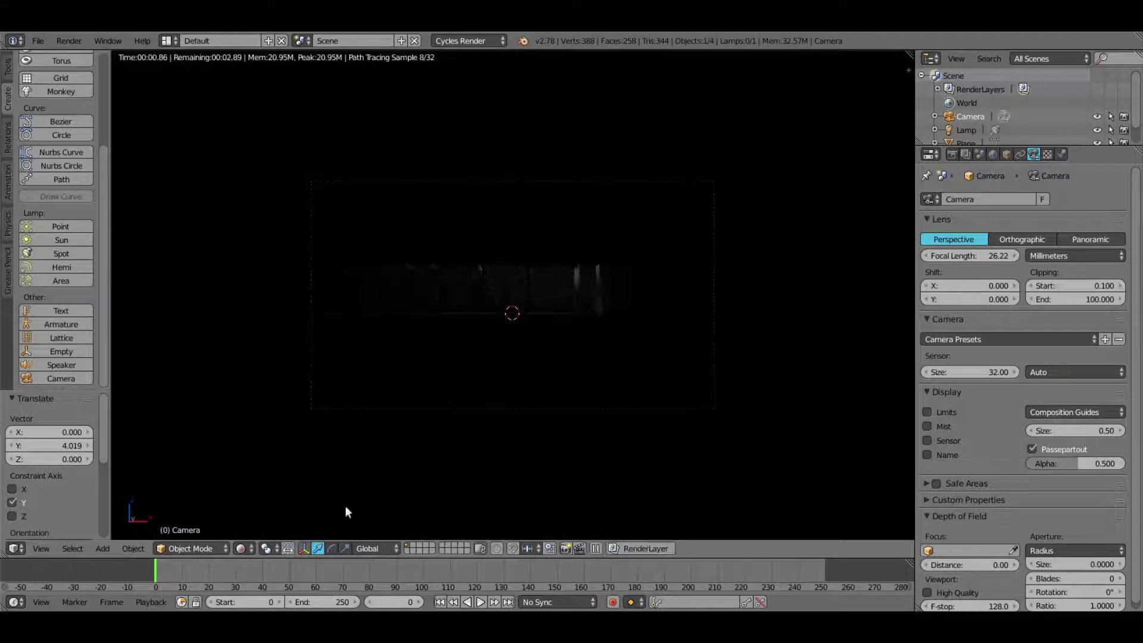
click(952, 154)
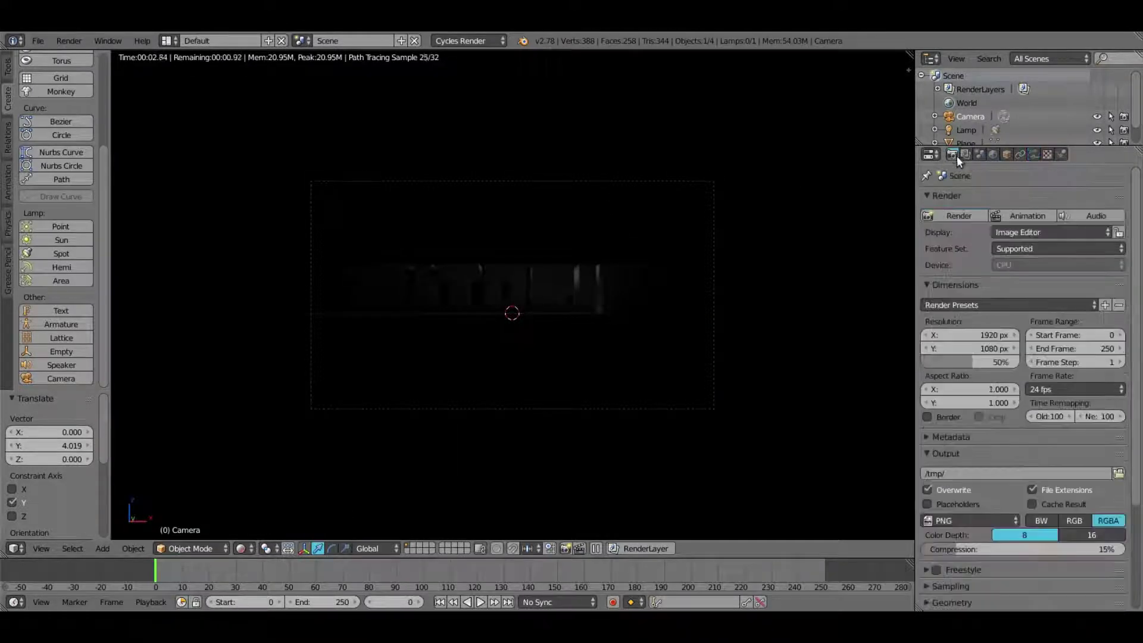
click(927, 416)
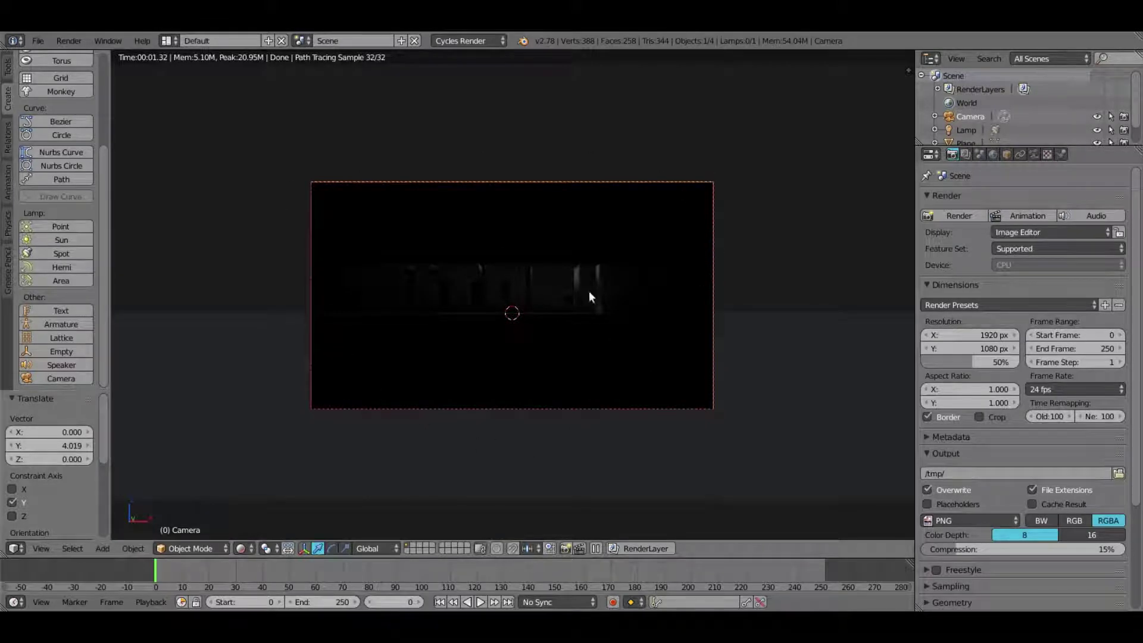
click(243, 548)
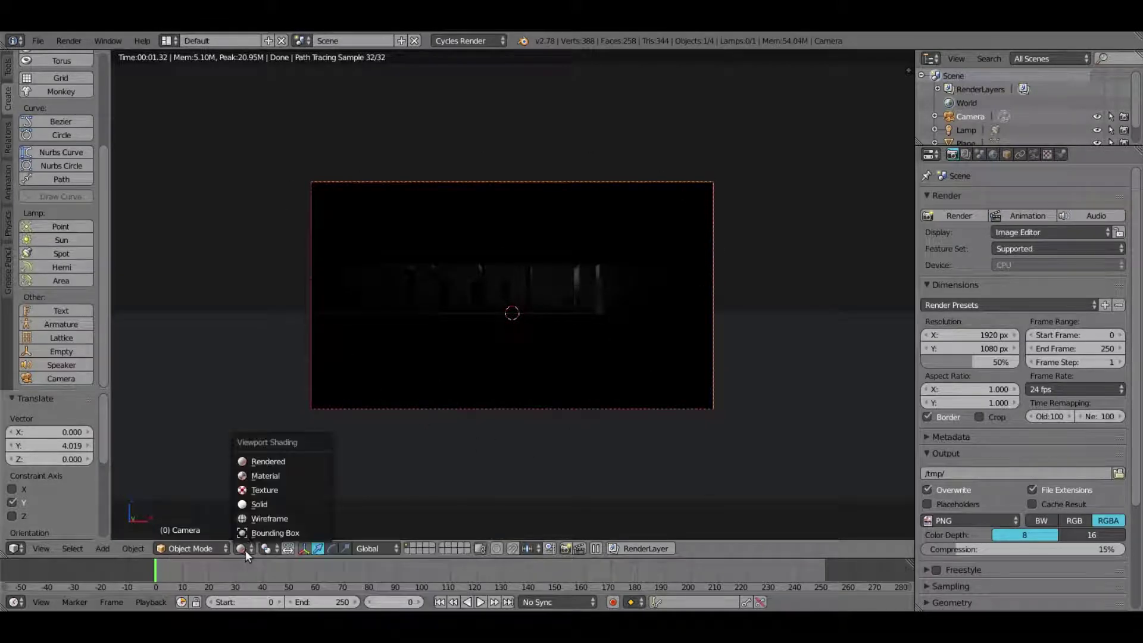
click(269, 501)
Step: Duplicate the text object in place and move the copy to layer 6
mouse_move(352, 420)
middle_down()
mouse_move(551, 266)
mouse_move(465, 303)
mouse_move(544, 298)
middle_up()
right_click(528, 300)
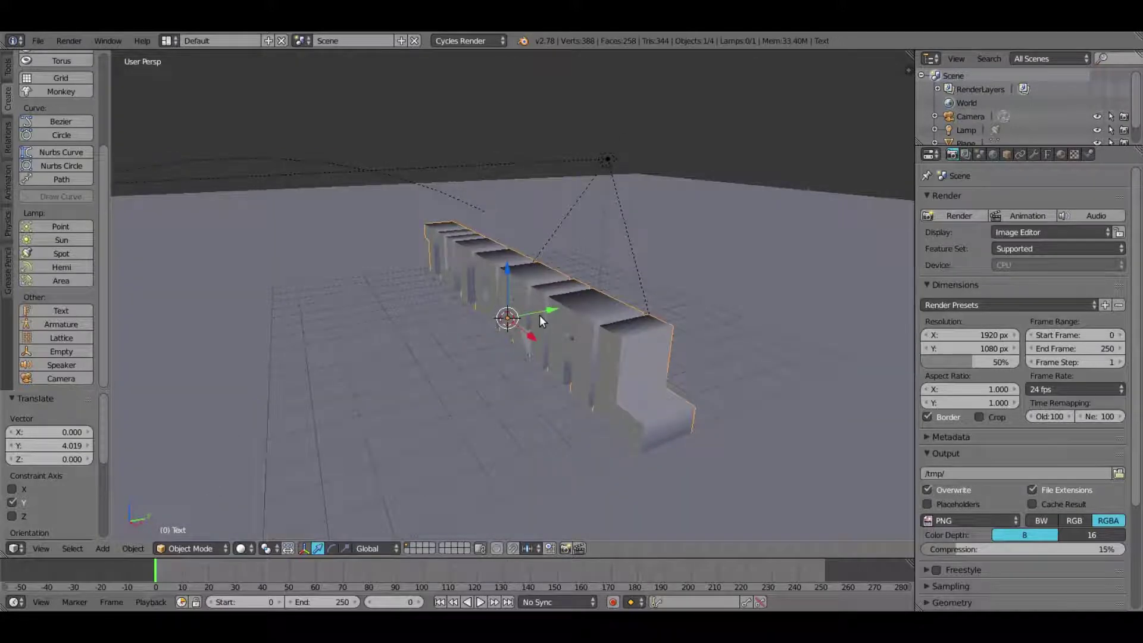
key(shift+d)
right_click(539, 315)
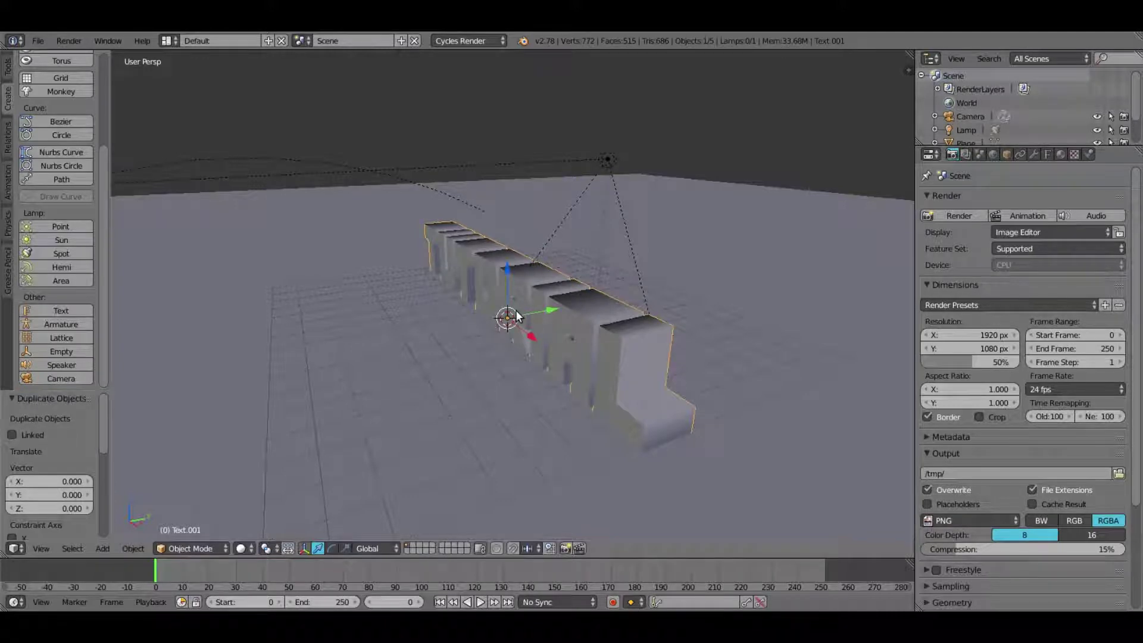
key(m)
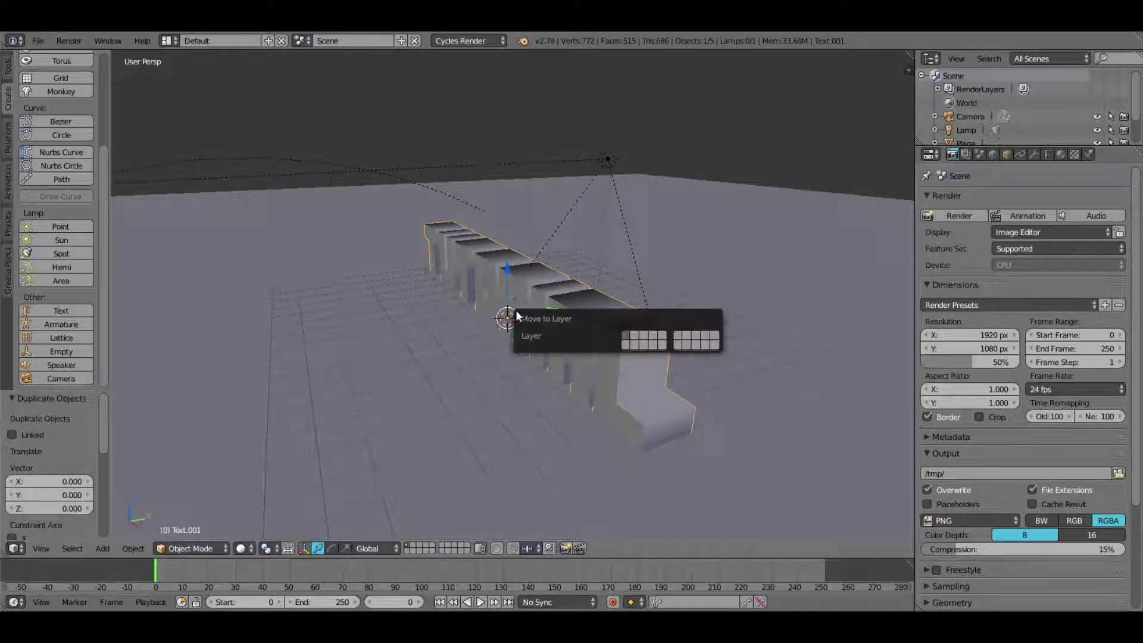
click(678, 337)
Step: Select the original text object and convert it to a mesh
right_click(555, 348)
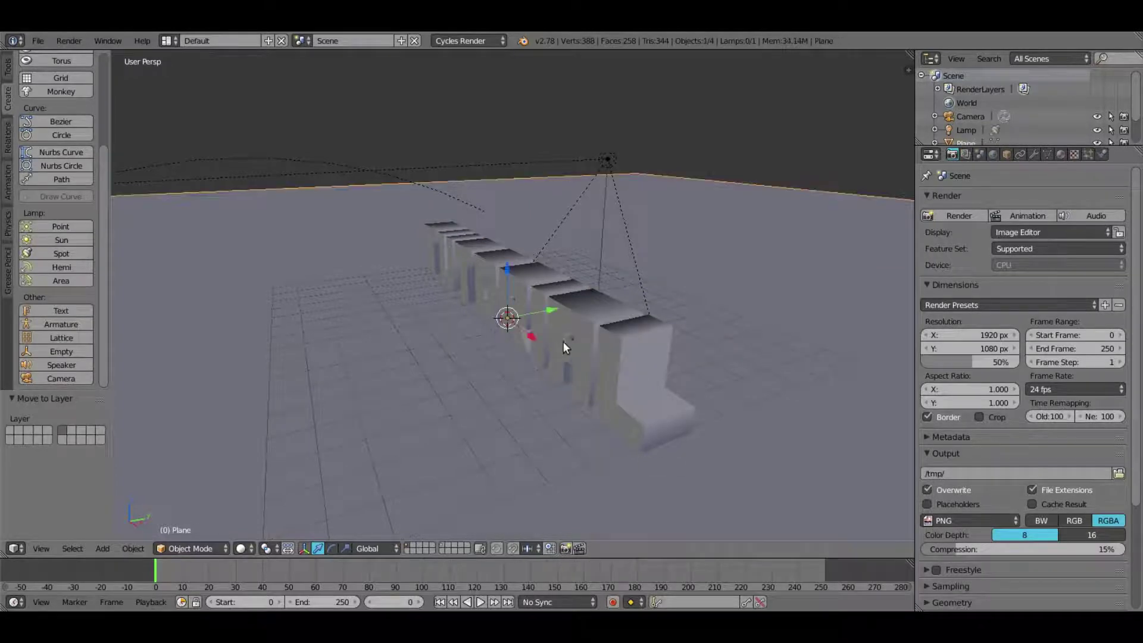
middle_drag(563, 341, 615, 319)
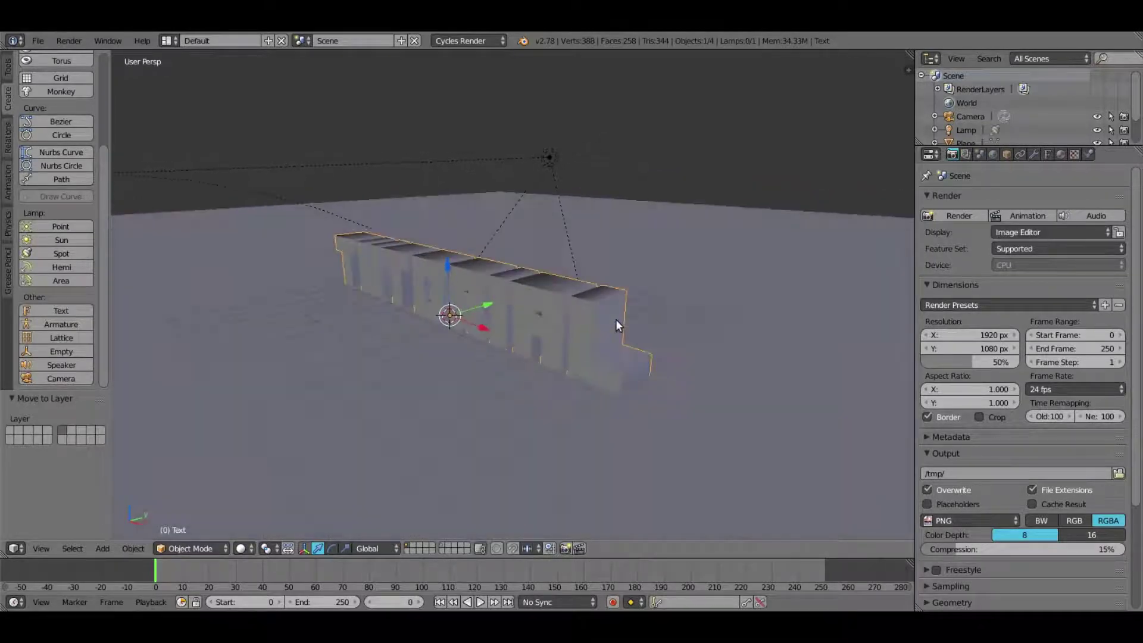
key(alt+c)
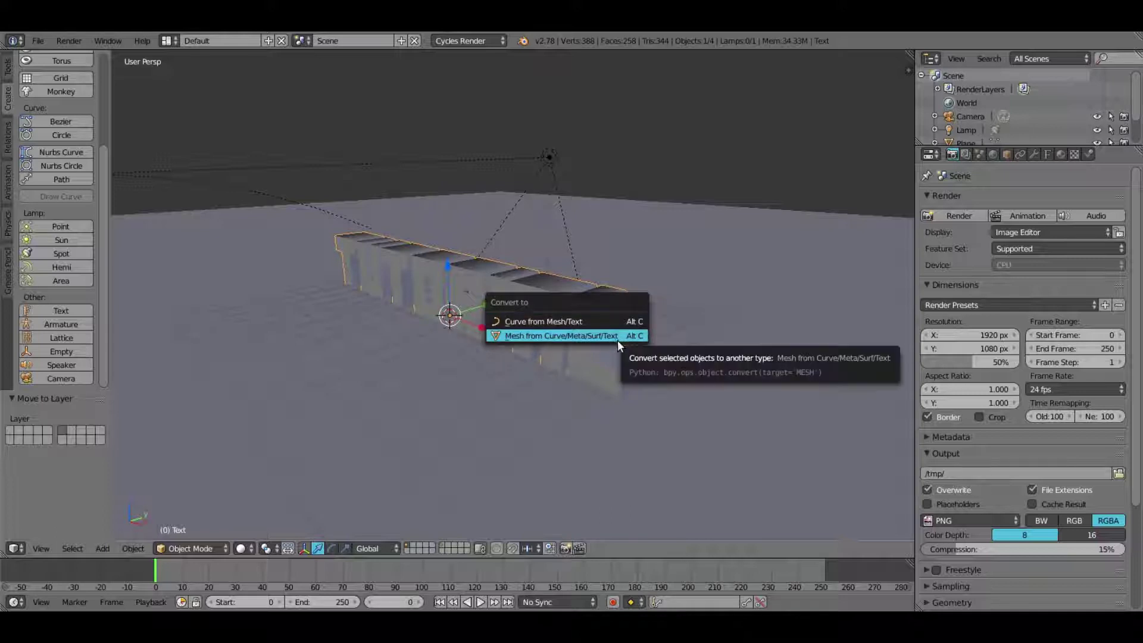
click(617, 341)
Step: Try moving the upright side face of the final letter L in the text mesh's Edit Mode
middle_drag(631, 344, 483, 301)
key(Tab)
click(411, 548)
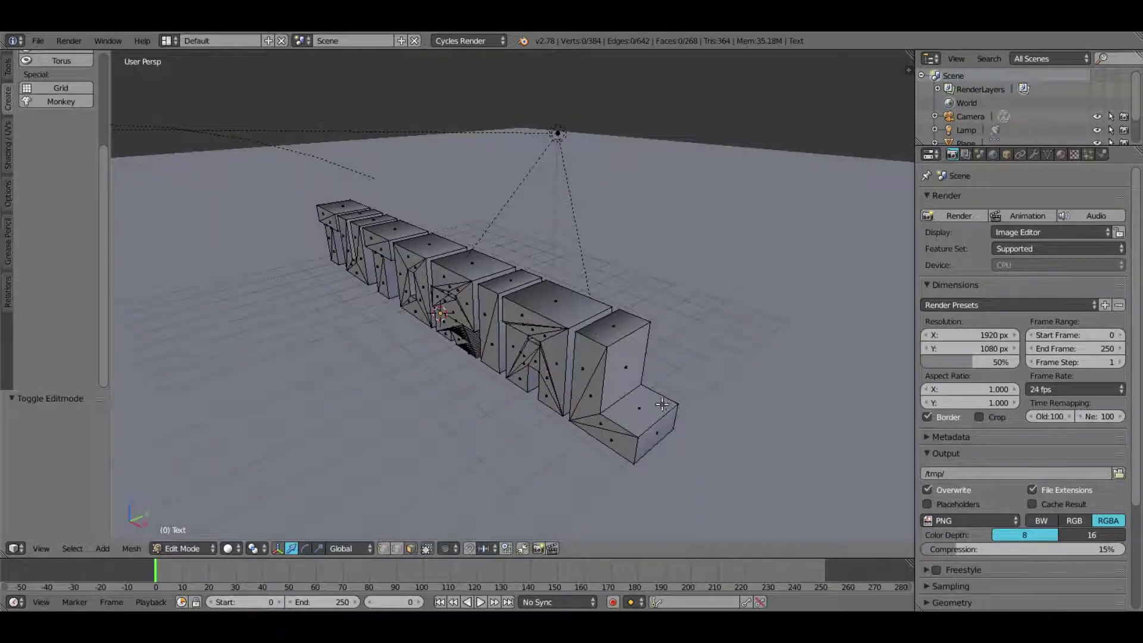
right_click(631, 367)
key(shift+d)
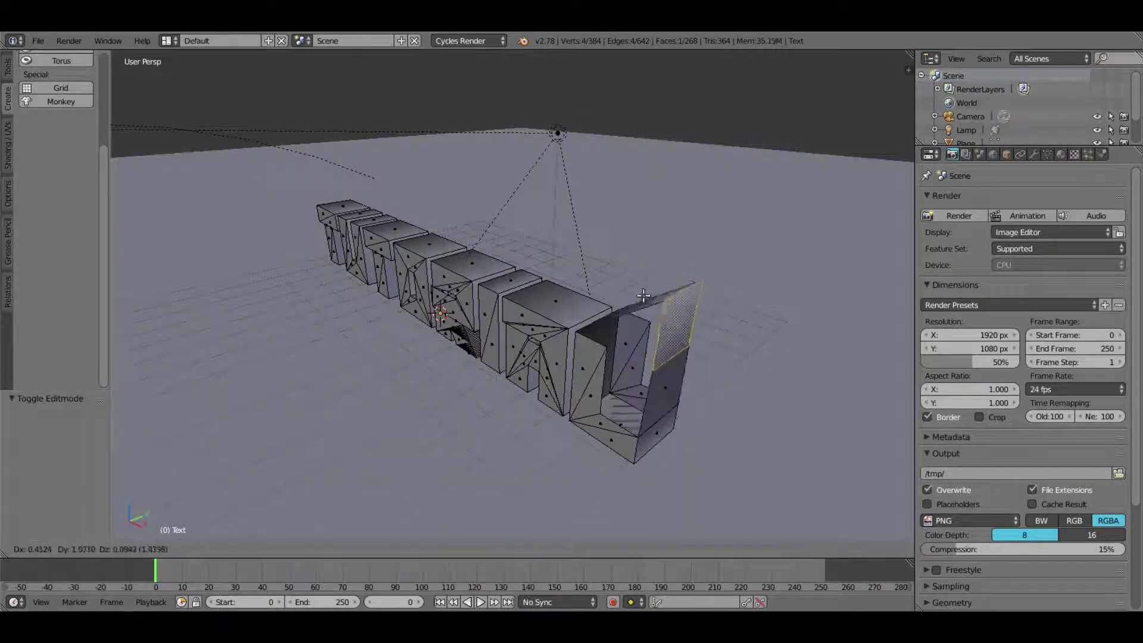
right_click(755, 358)
key(Tab)
Step: View the text mesh from the right side in orthographic projection
middle_drag(655, 376, 579, 346)
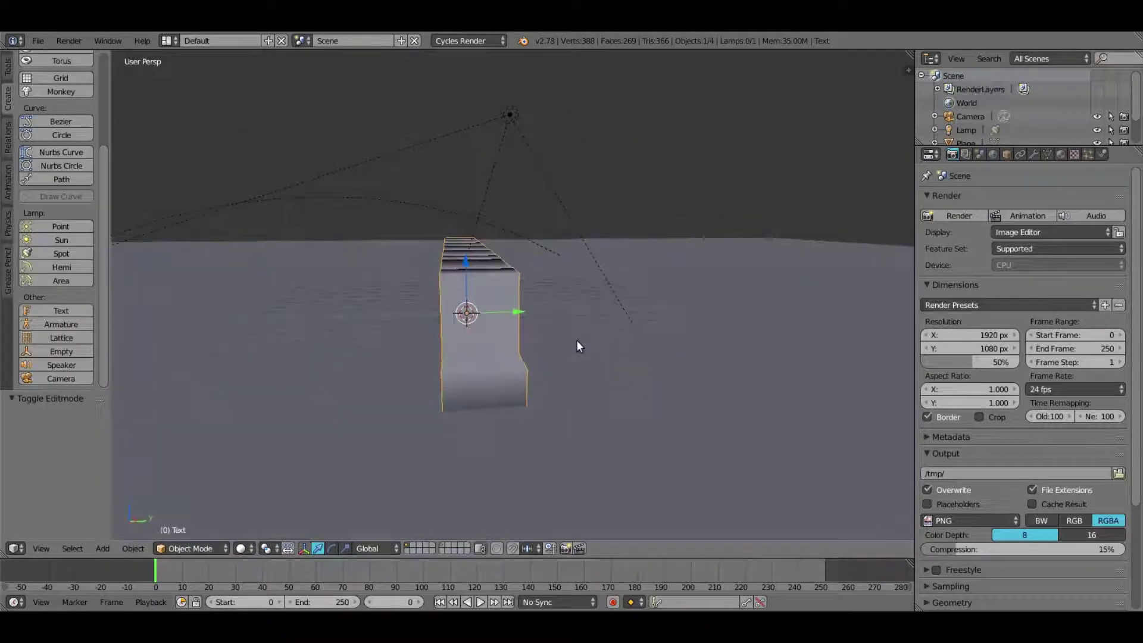
key(KP_5)
key(KP_3)
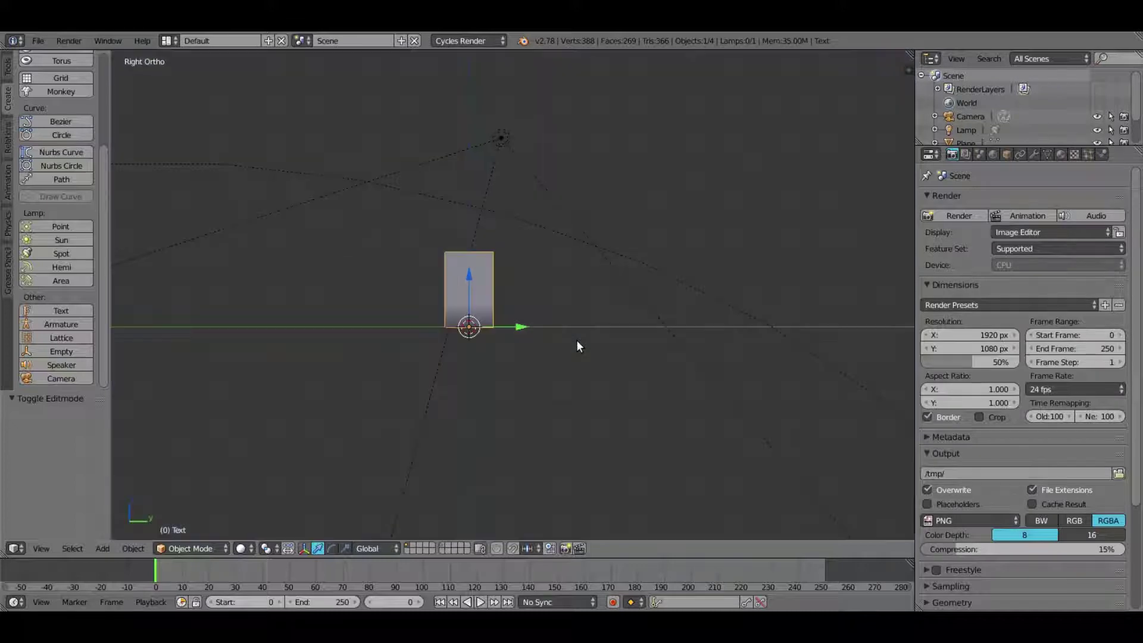
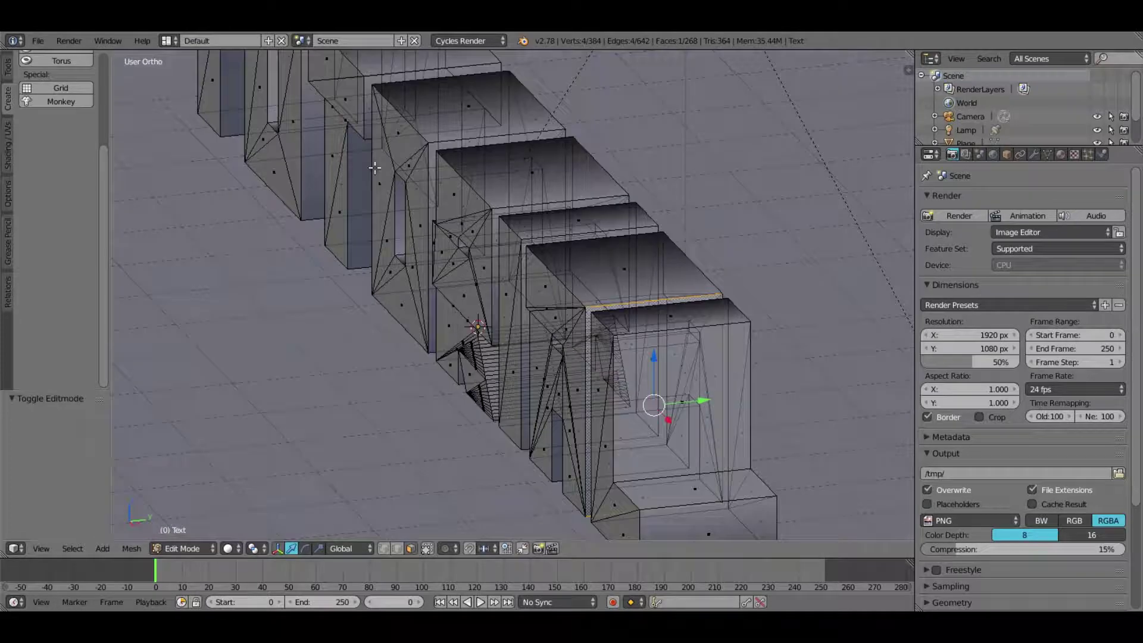
Step: Try selecting the faces linked to the top face of the letter I in the text mesh
right_click(510, 223)
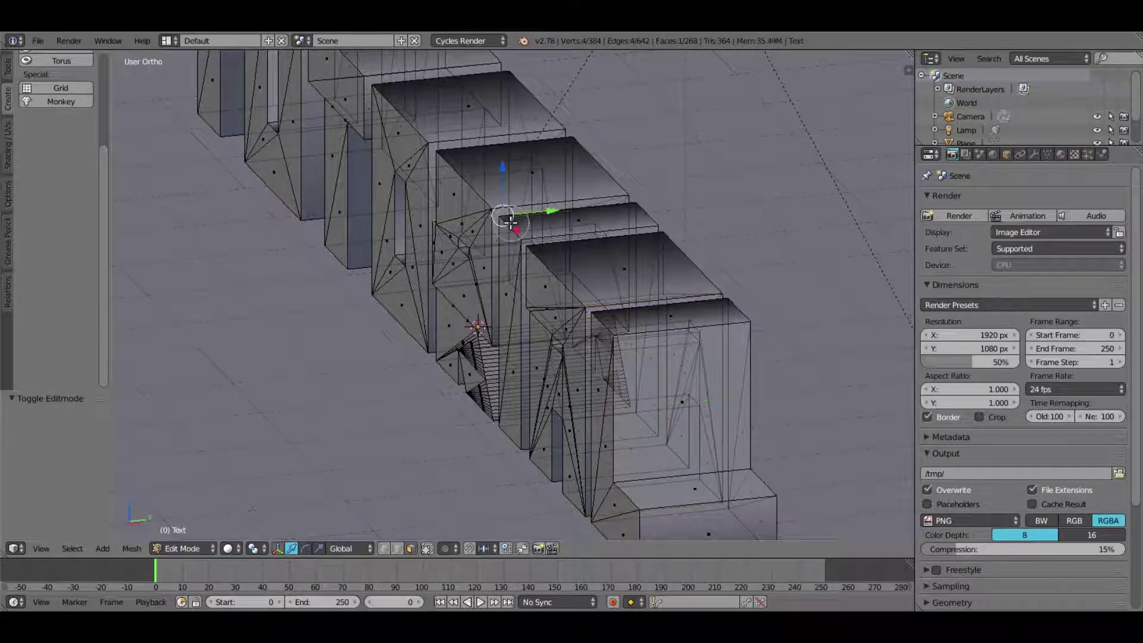
key(l)
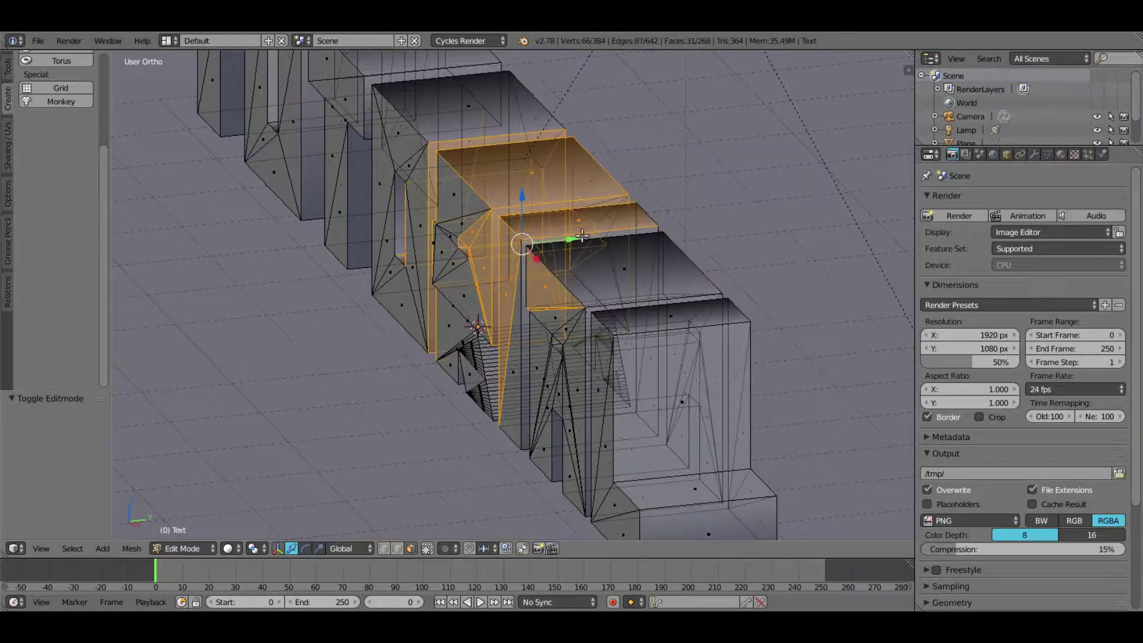
middle_drag(582, 236, 606, 218)
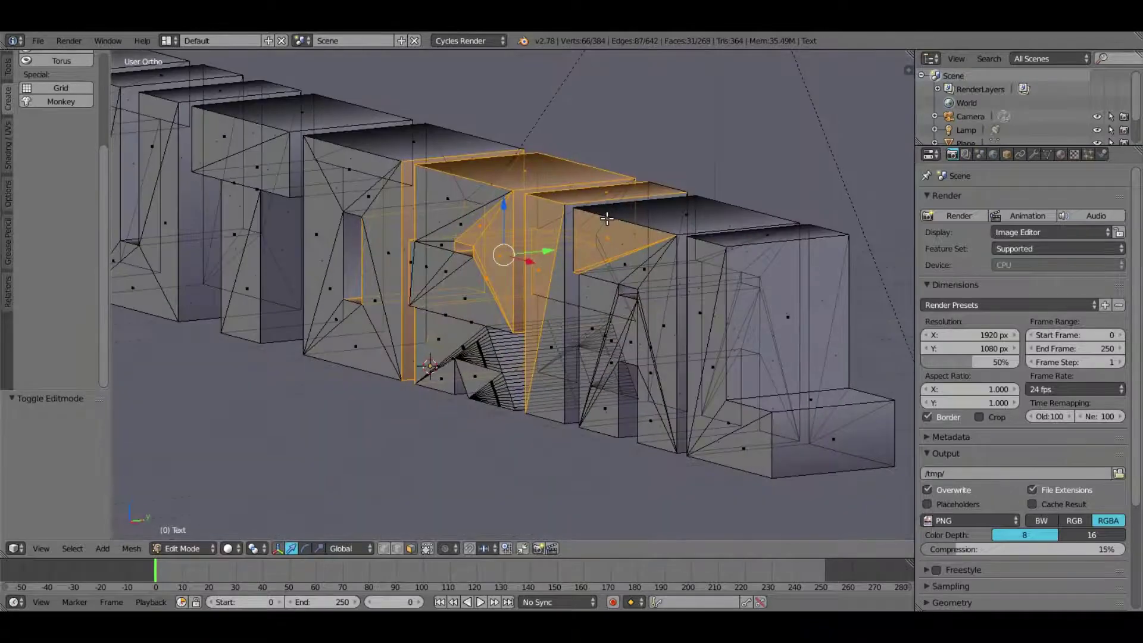
scroll(606, 218, down, 5)
key(KP_5)
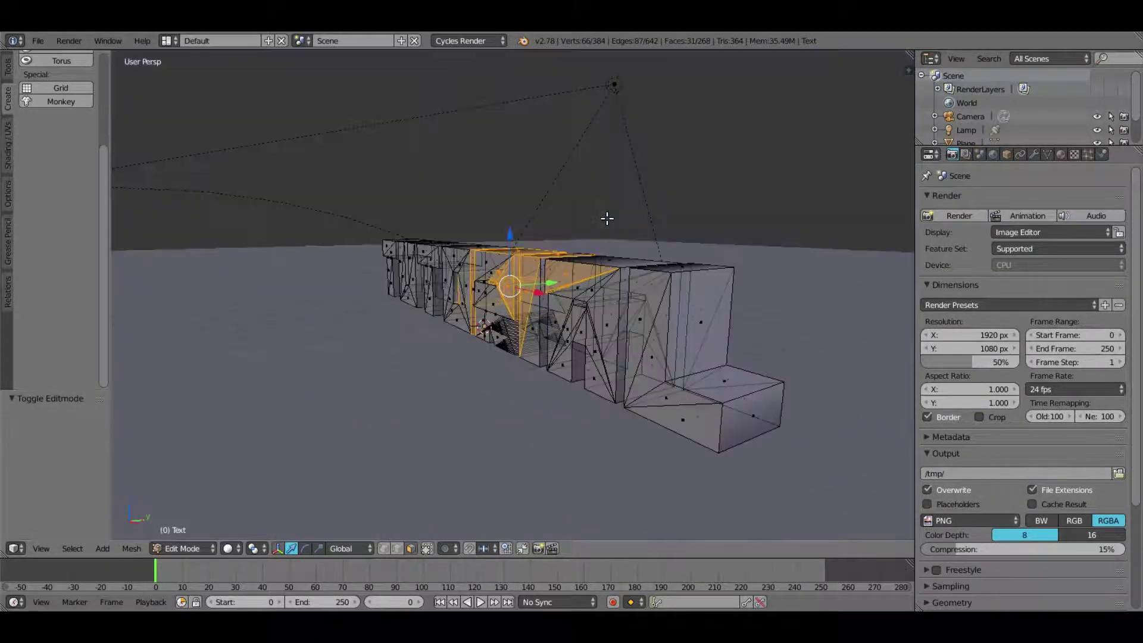
Step: From the right orthographic view, box-select the extruded side faces of all letters, leaving out the front and back faces
key(KP_3)
scroll(606, 219, up, 3)
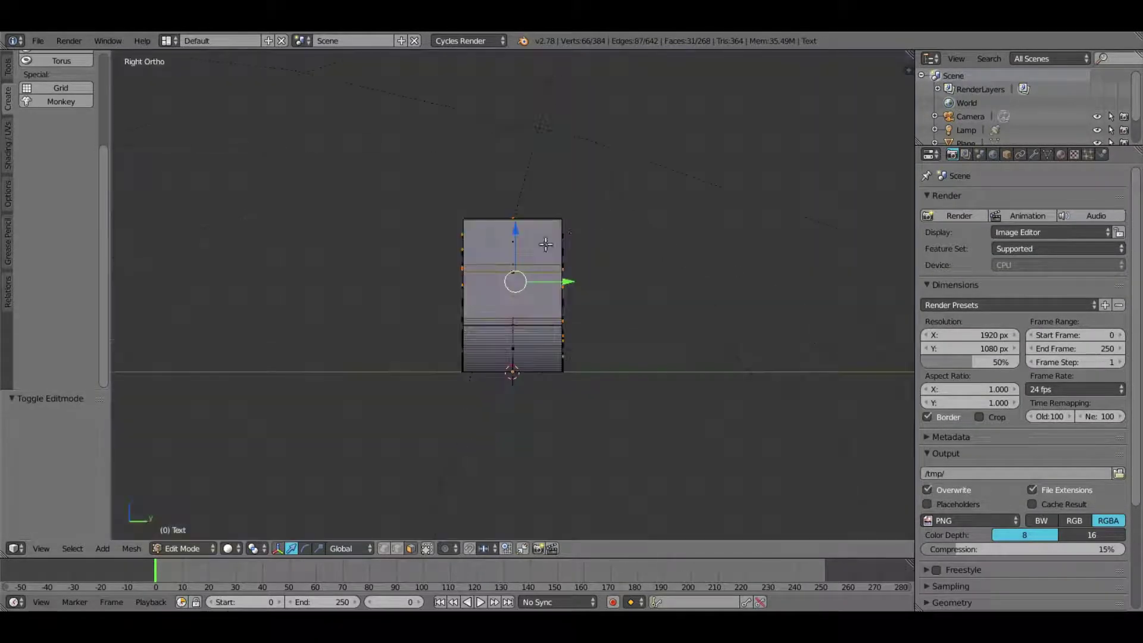
right_click(503, 247)
scroll(503, 247, up, 2)
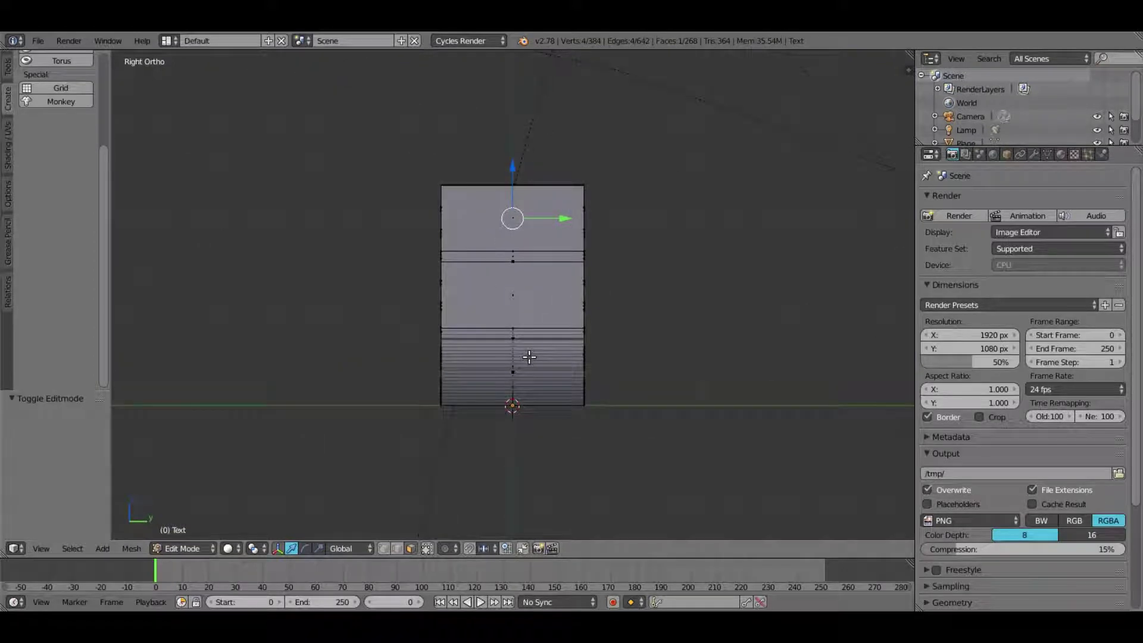
key(b)
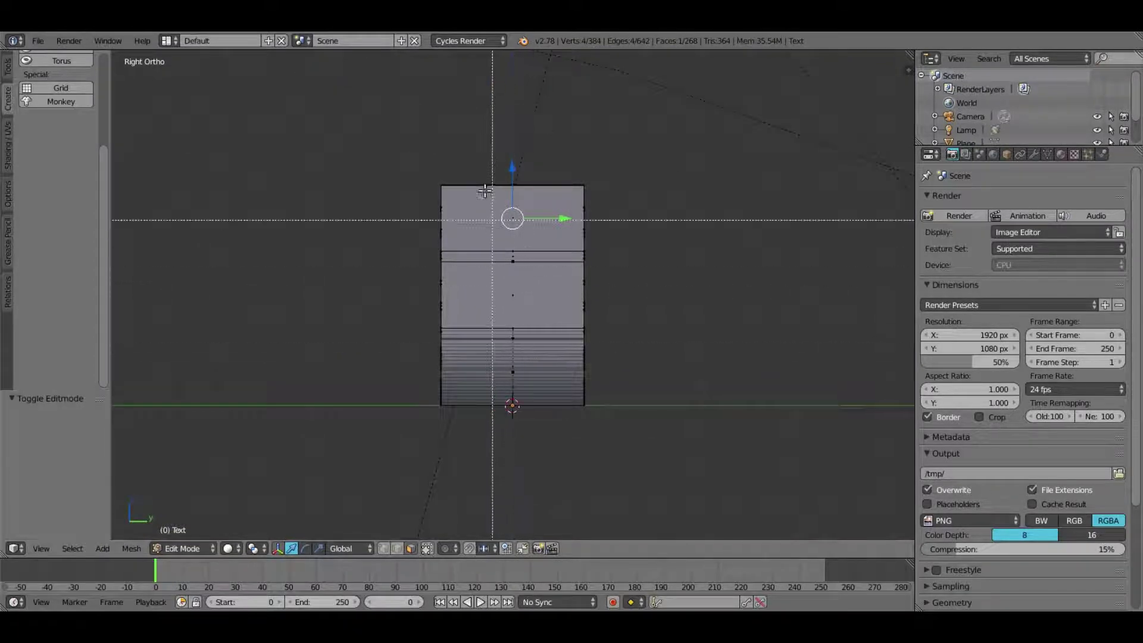
key(Escape)
drag(459, 116, 547, 458)
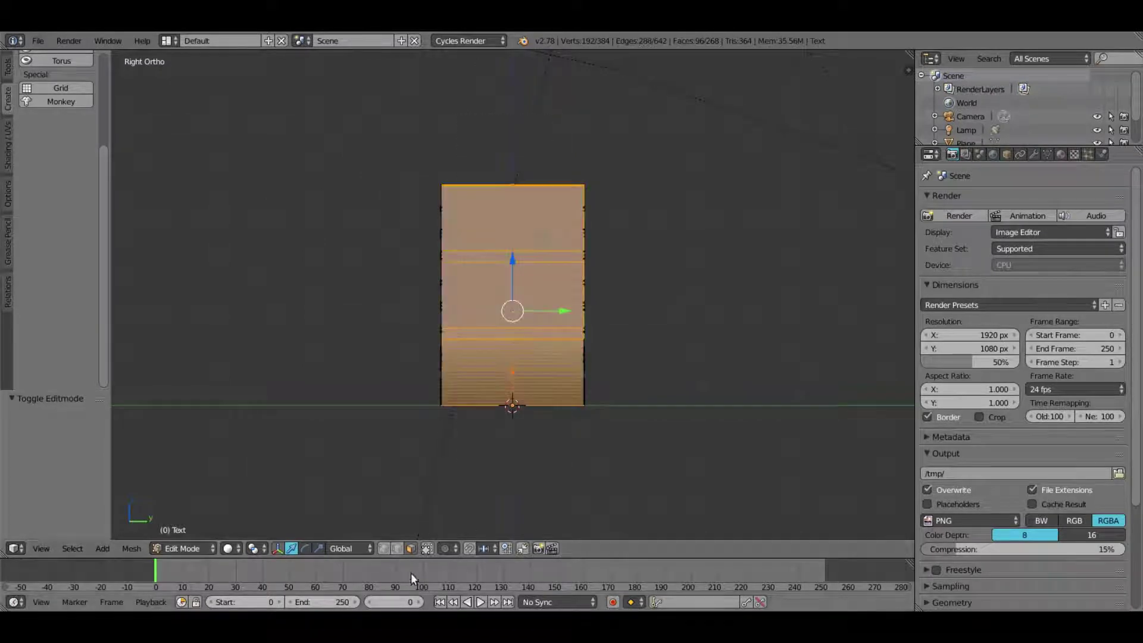
Step: Link the existing material named Material to the text mesh
drag(462, 557, 463, 553)
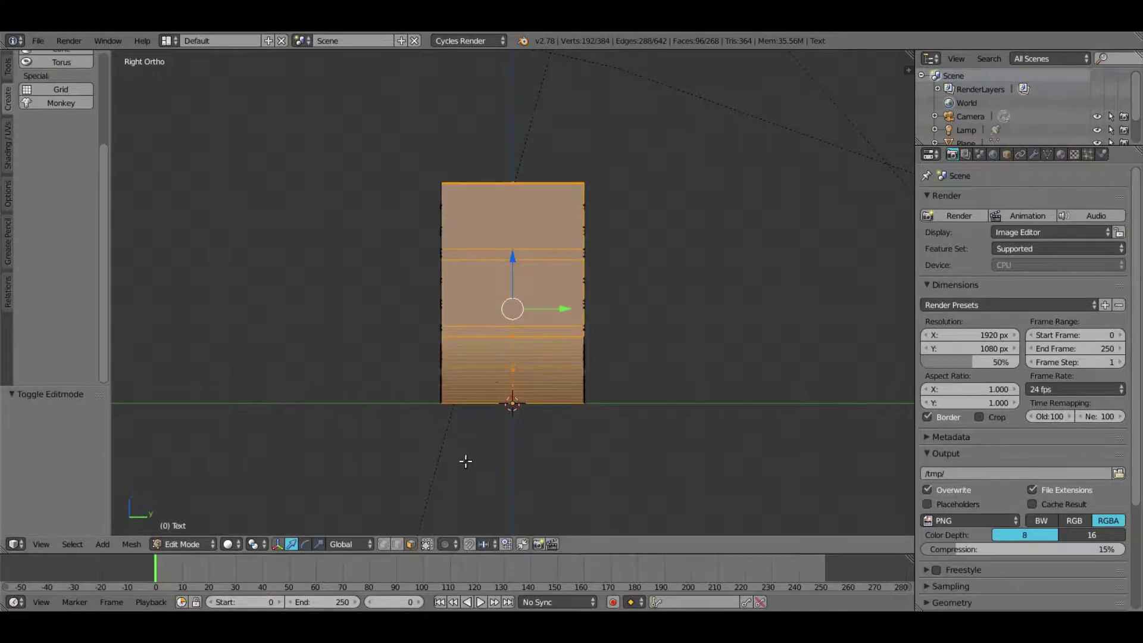
middle_drag(490, 381, 535, 403)
scroll(410, 365, down, 3)
middle_drag(410, 365, 337, 137)
middle_drag(435, 204, 458, 209)
drag(913, 229, 909, 229)
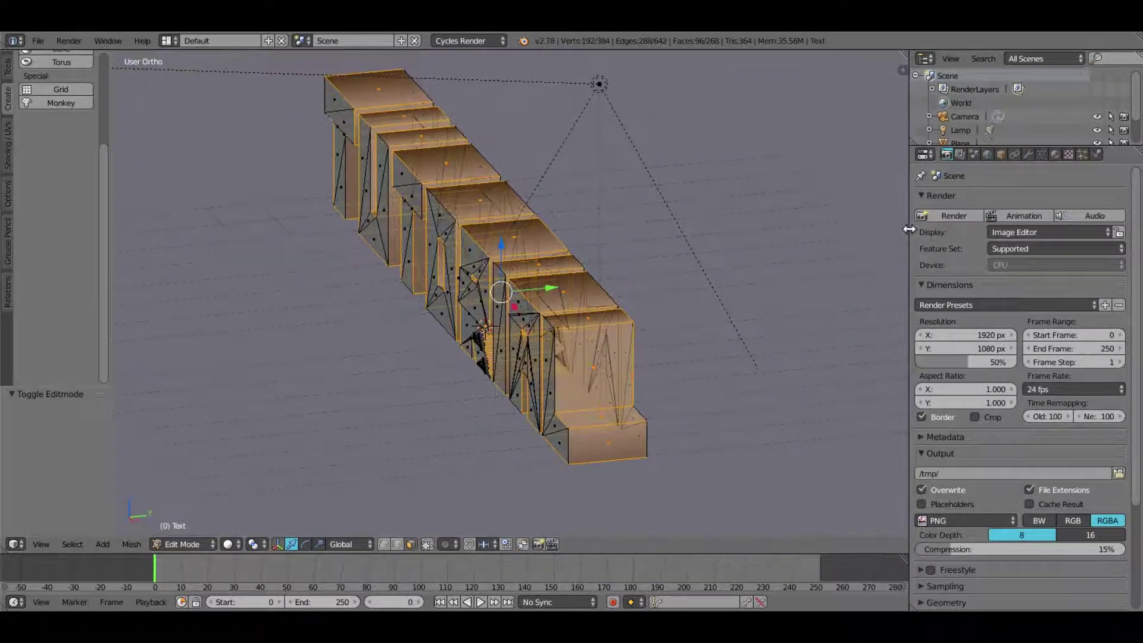
click(1055, 154)
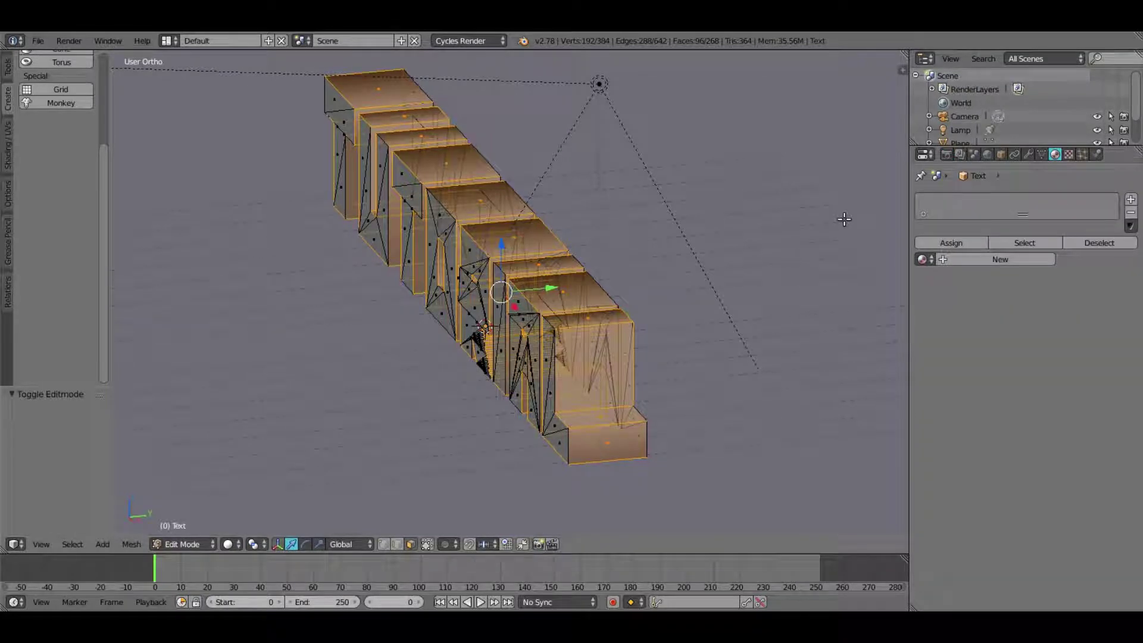
click(922, 259)
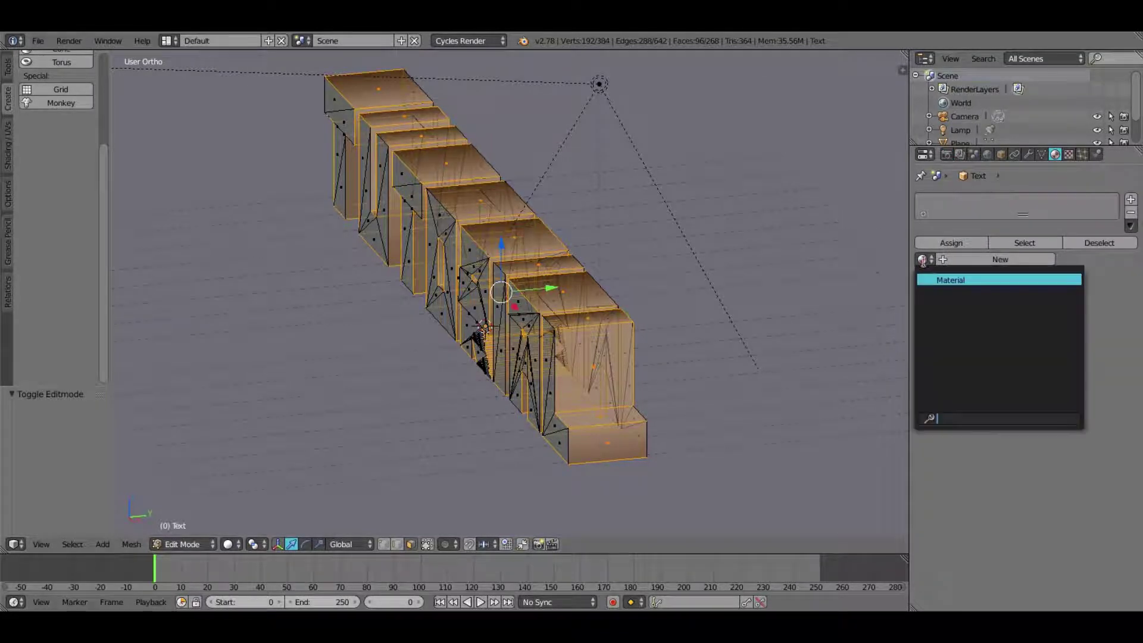
click(959, 281)
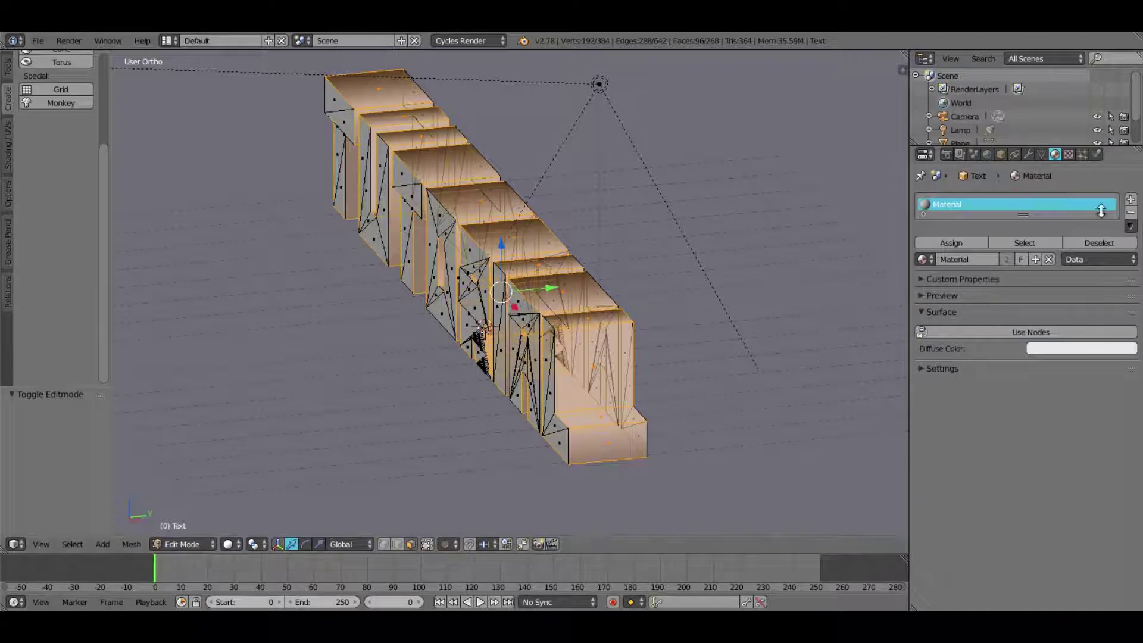
Step: Add a second material slot to the text with a new material and set its color to bright green
click(1130, 200)
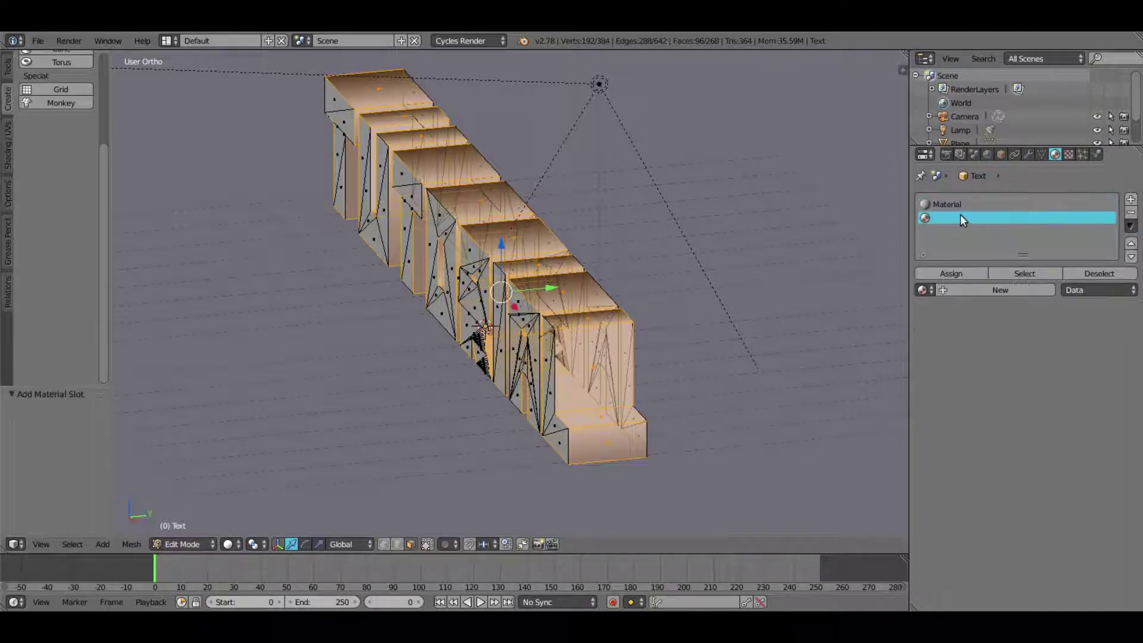
click(967, 289)
click(1010, 384)
drag(1032, 236, 1014, 208)
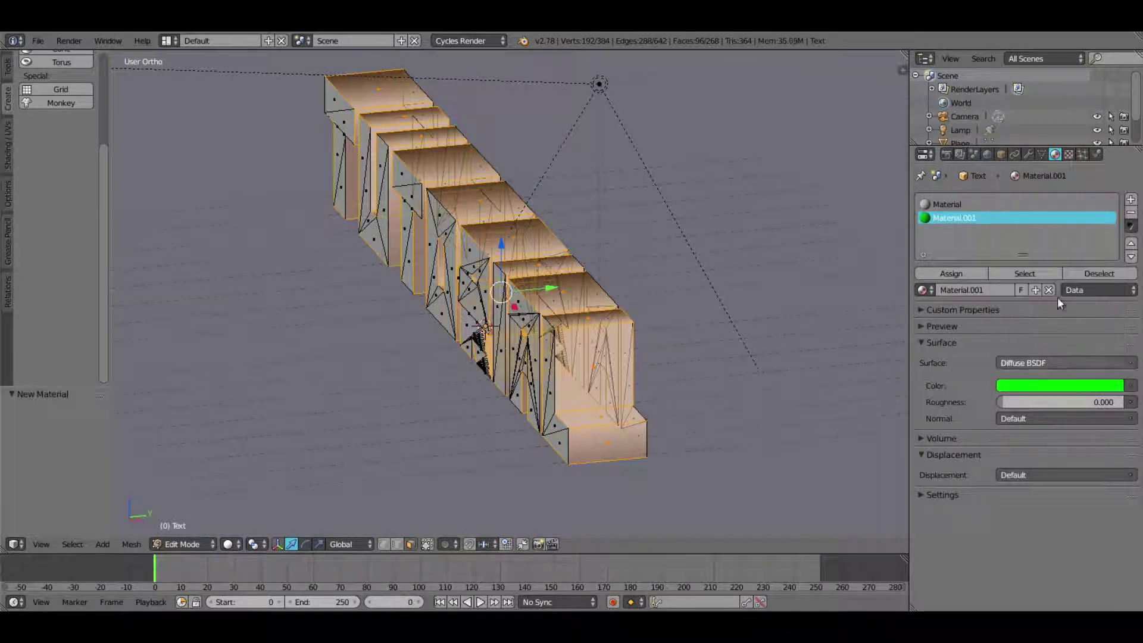
Step: Change the green material's surface shader to Emission and assign it to the selected side faces
click(1025, 361)
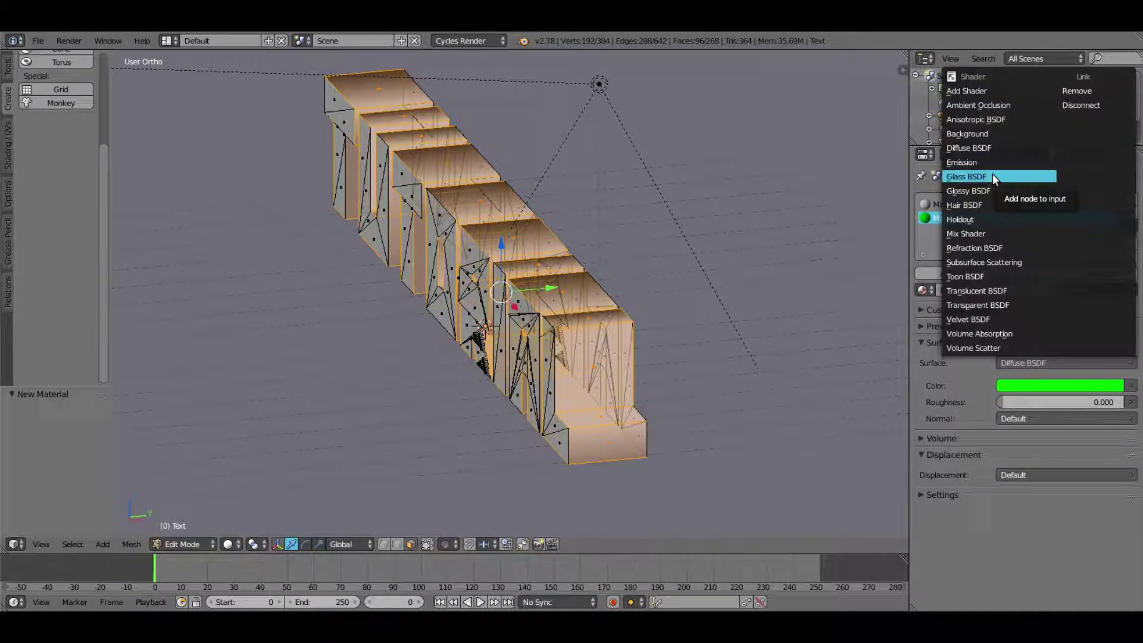
click(1015, 364)
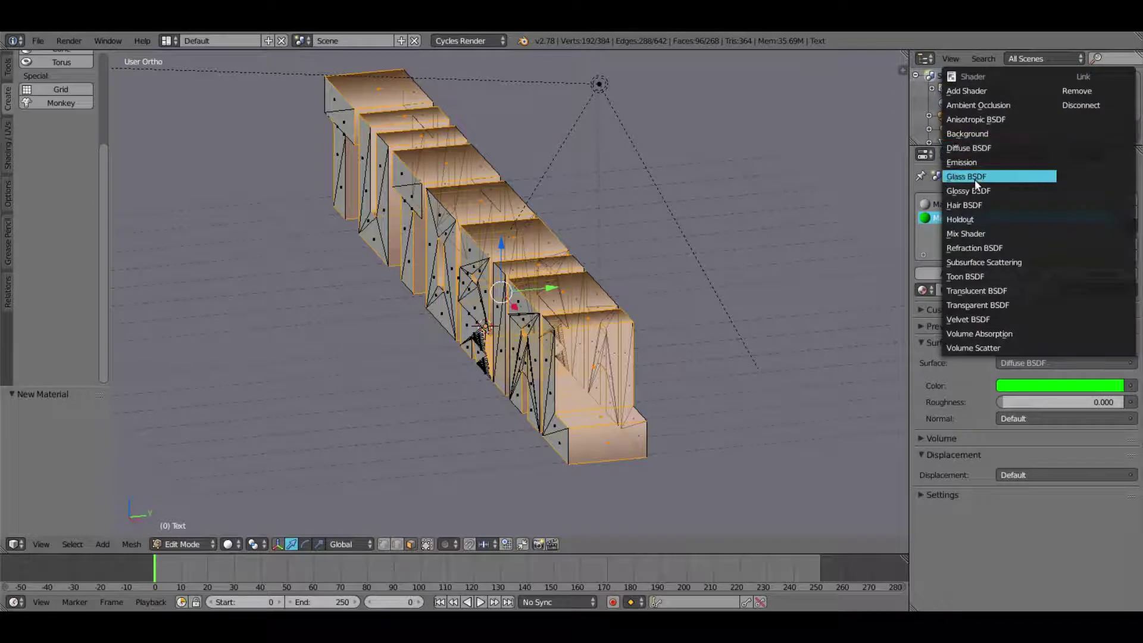
click(970, 161)
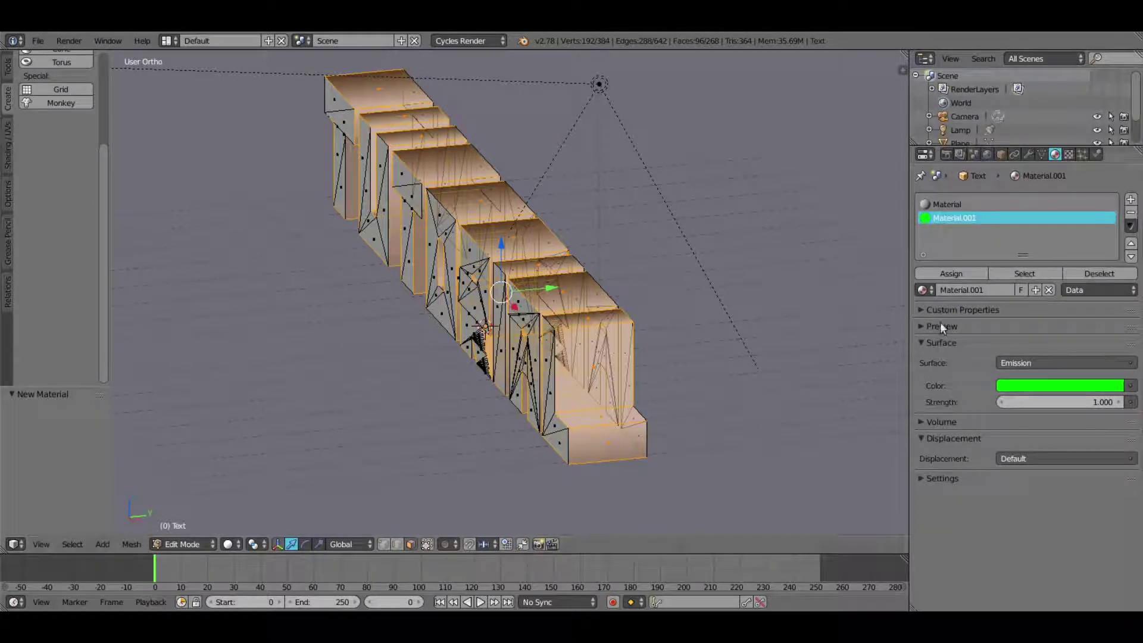
click(956, 274)
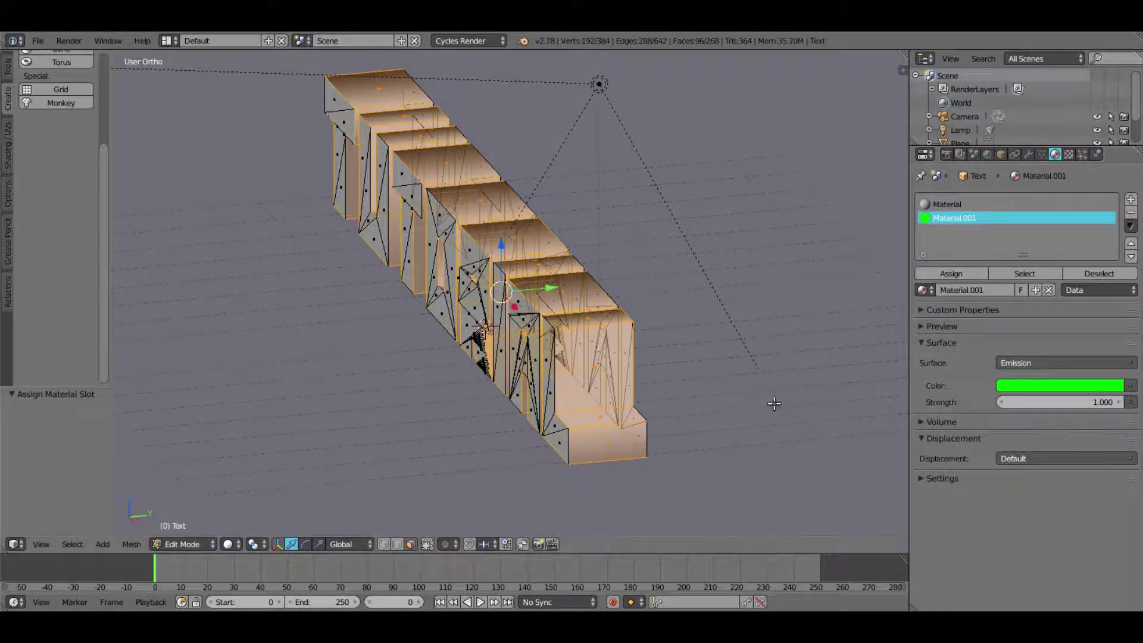
Step: Preview the green emission on the letter sides in rendered shading, and return the viewport to solid shading
middle_drag(715, 372, 679, 323)
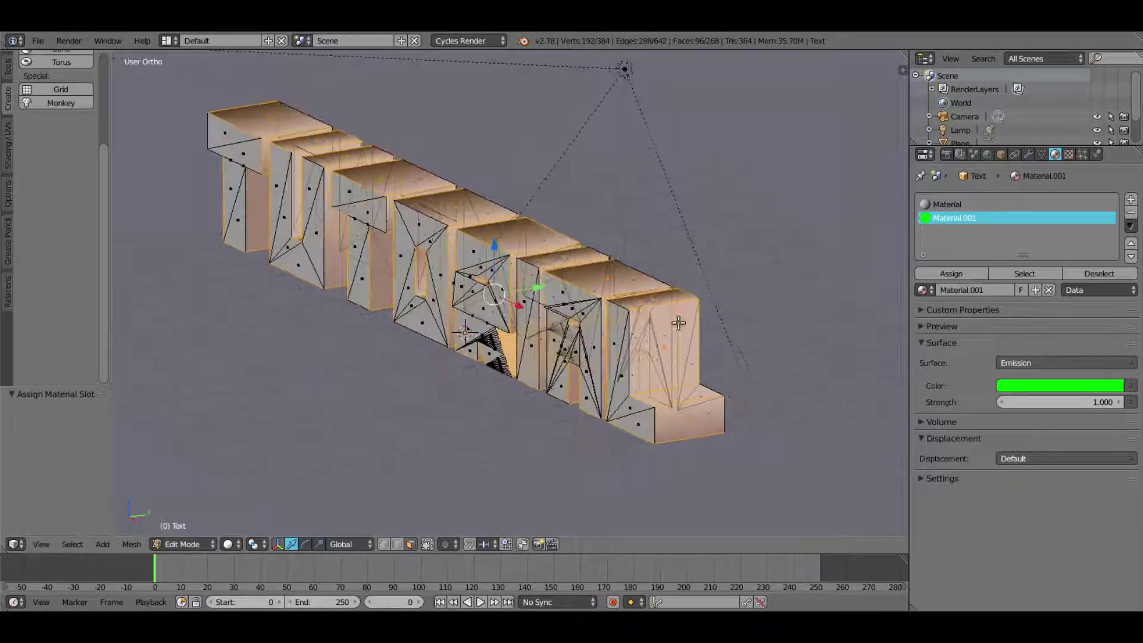
click(236, 546)
click(261, 458)
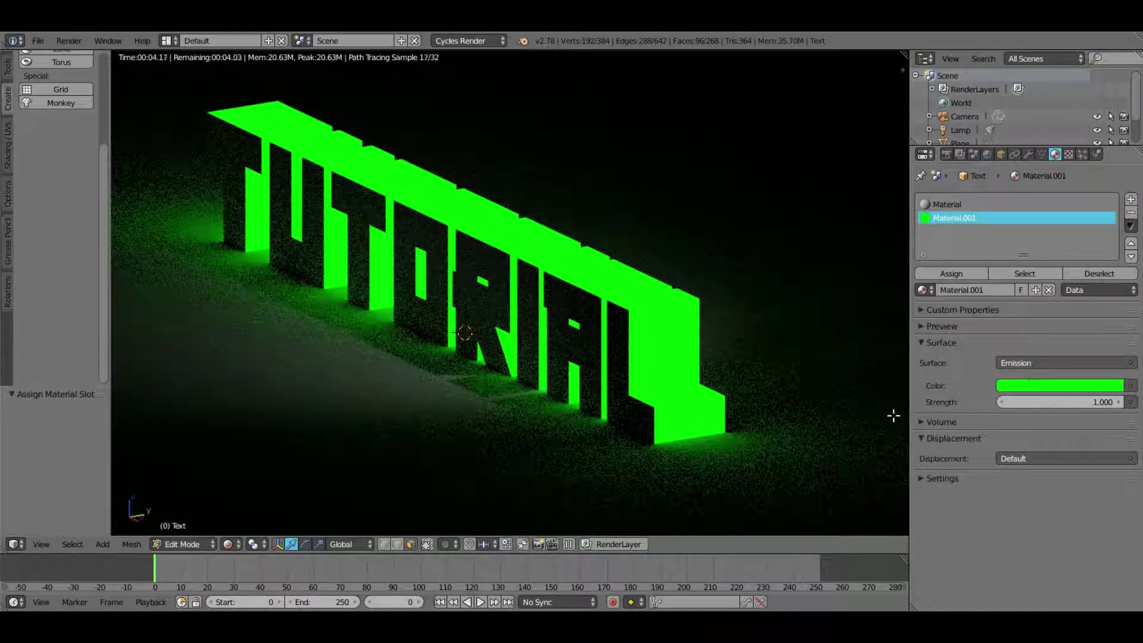
middle_drag(893, 416, 881, 381)
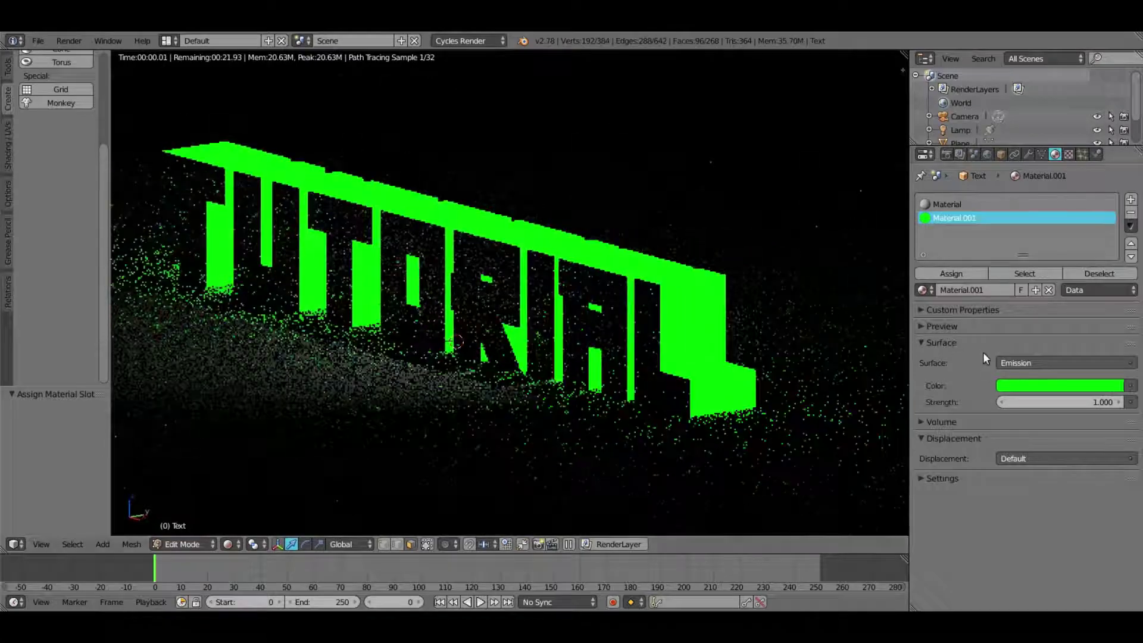
click(229, 544)
click(250, 500)
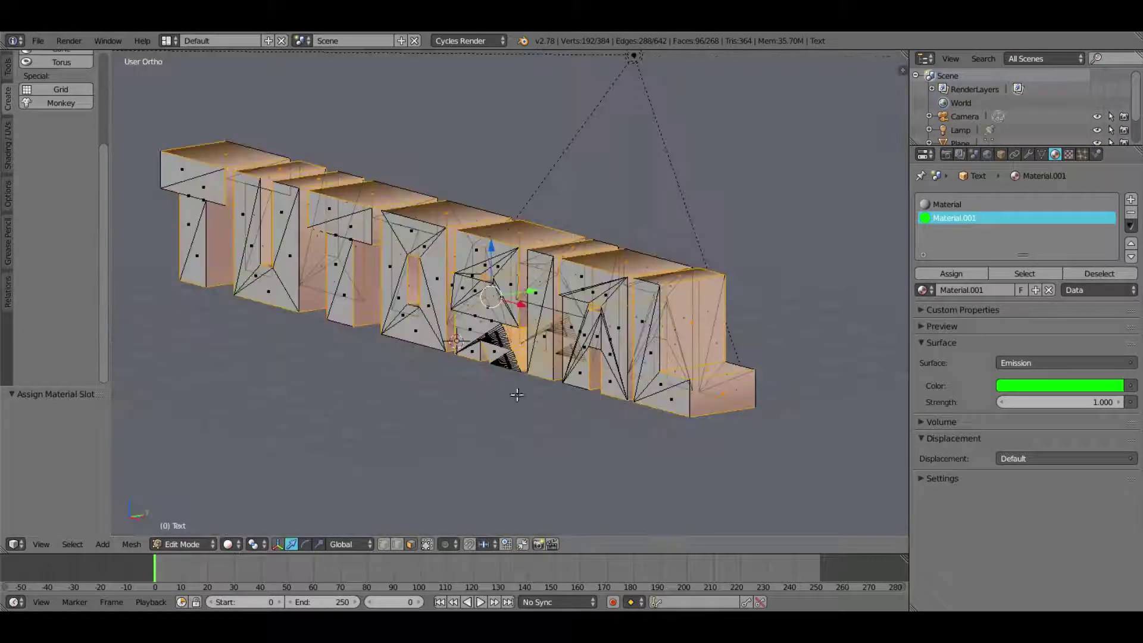
Step: Invert the face selection to get the letters' front and back faces and assign the material named Material to them
middle_drag(516, 394, 540, 386)
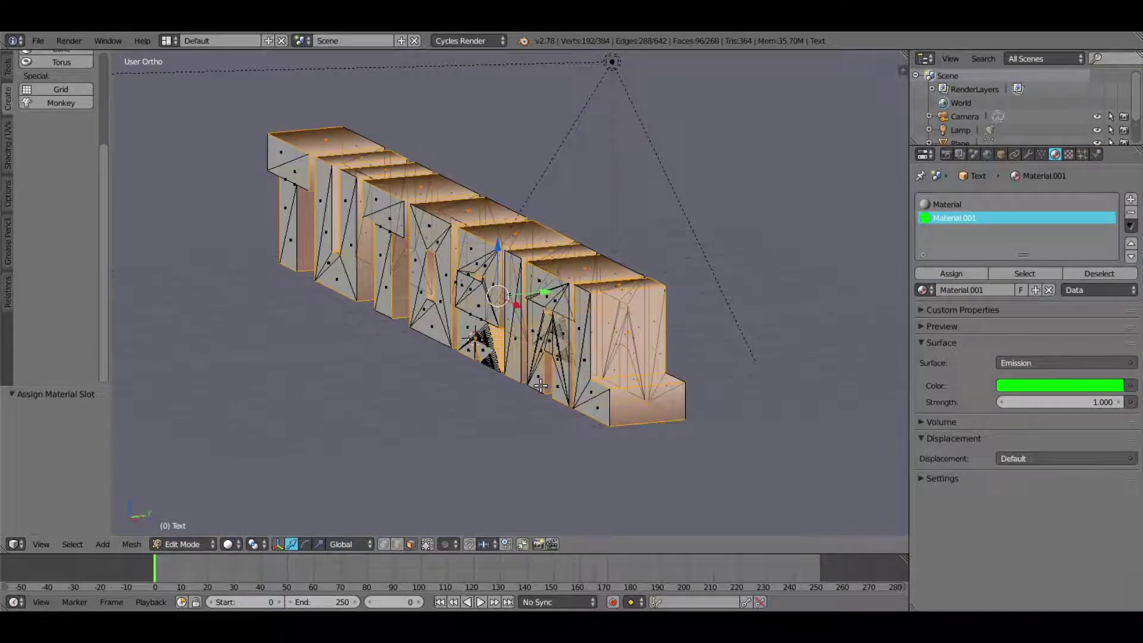
key(ctrl+i)
middle_drag(476, 307, 525, 312)
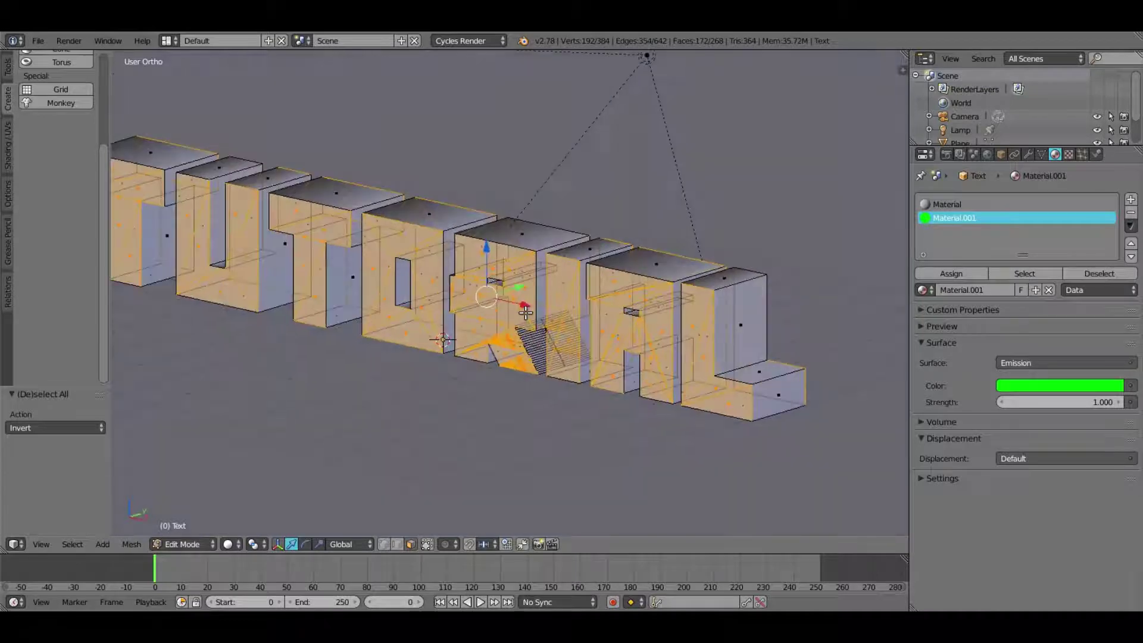
middle_drag(645, 235, 586, 257)
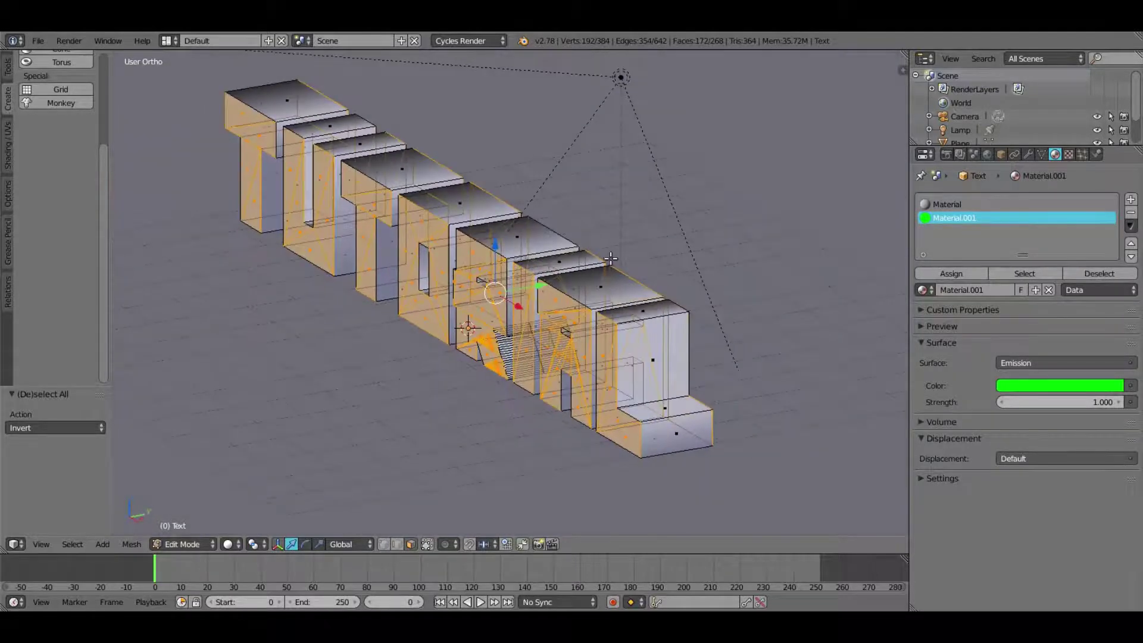
click(936, 203)
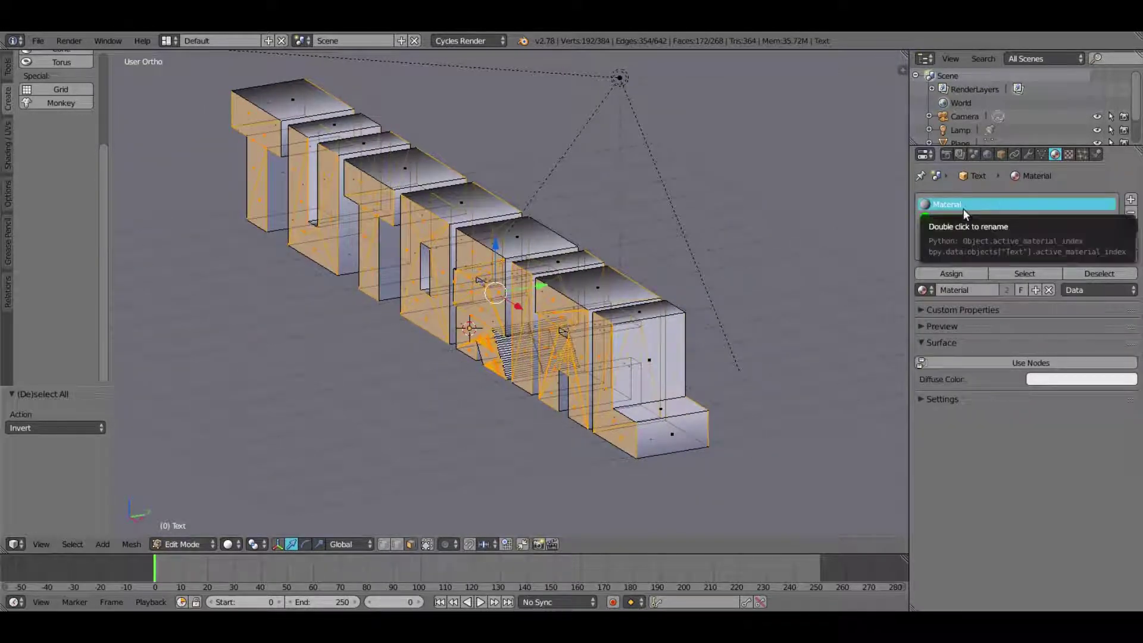
click(936, 275)
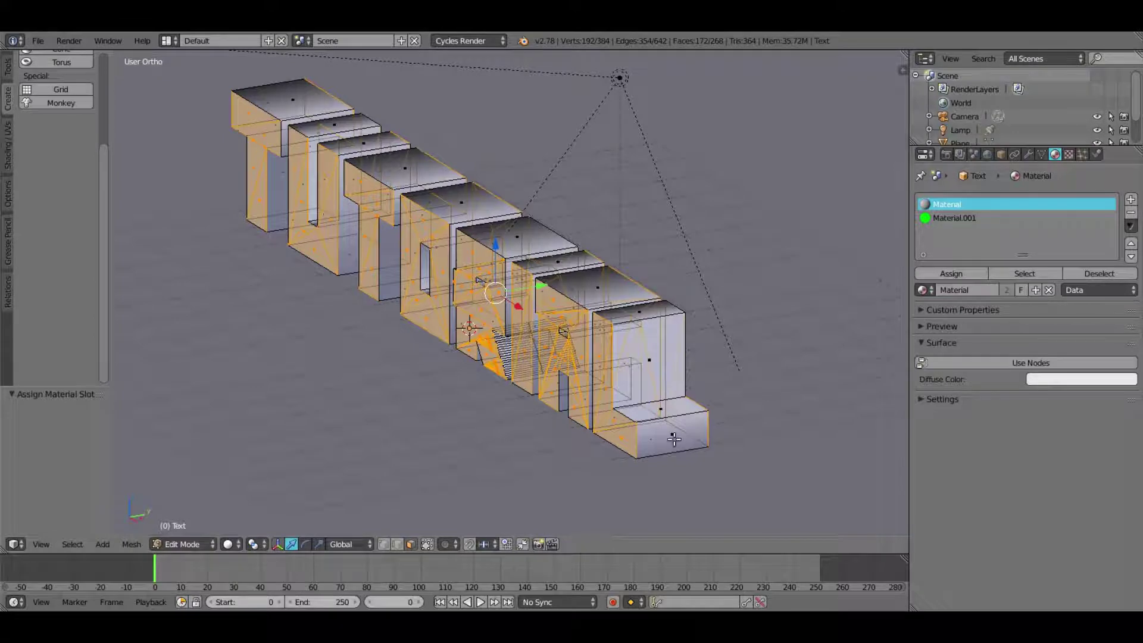
Step: Limit the viewport selection to visible geometry so faces behind the letters are hidden
scroll(746, 397, up, 2)
middle_drag(708, 294, 641, 268)
scroll(621, 311, up, 1)
click(427, 545)
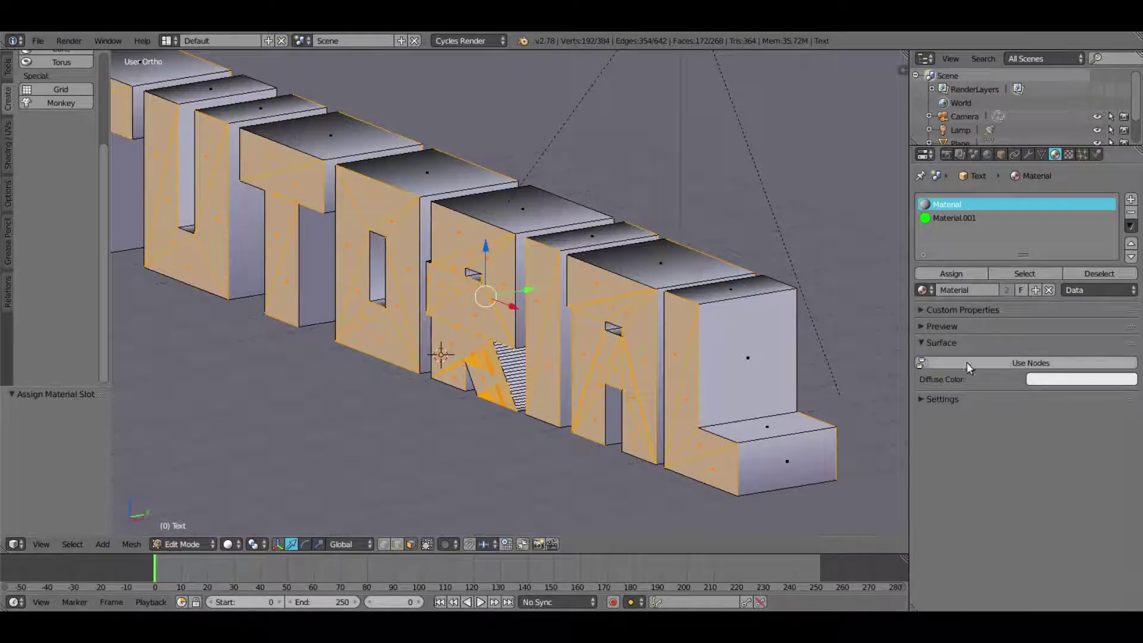
Step: Enable nodes on the front-face material, change its surface to Glossy BSDF and set the roughness to 0.1
shift+middle_drag(696, 358, 724, 353)
click(1032, 363)
click(1060, 363)
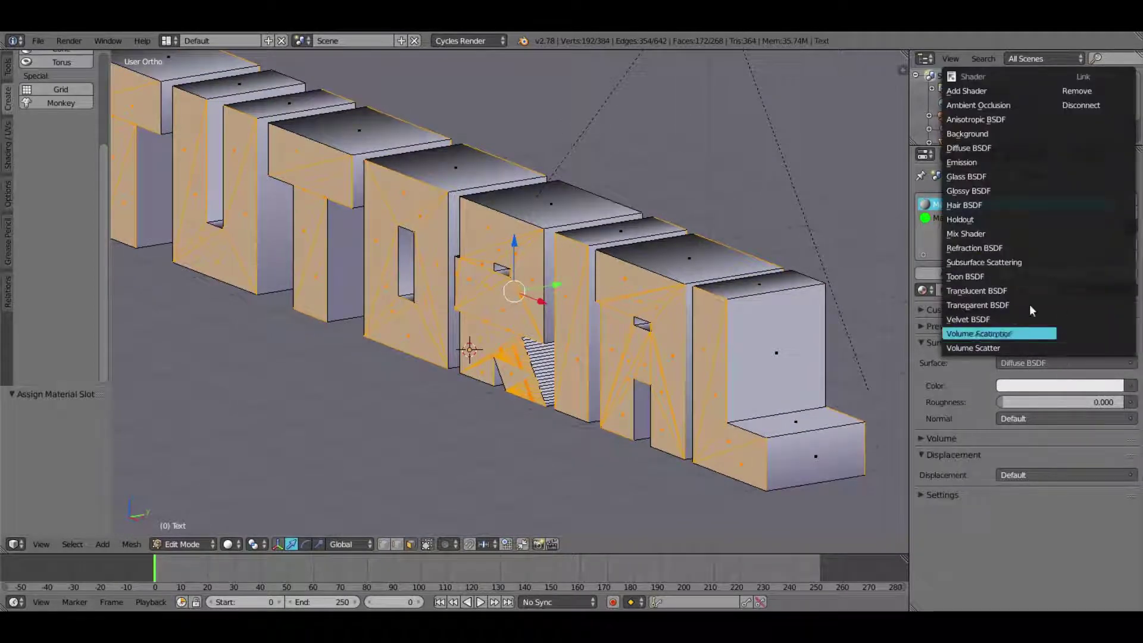
click(1002, 191)
scroll(899, 263, up, 2)
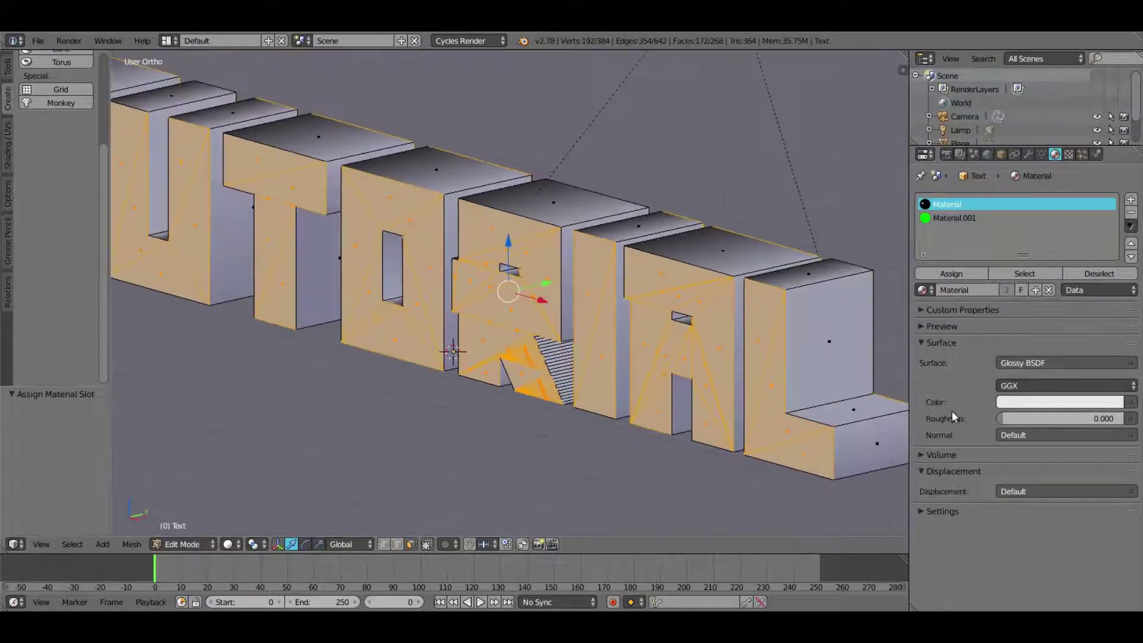
click(1014, 417)
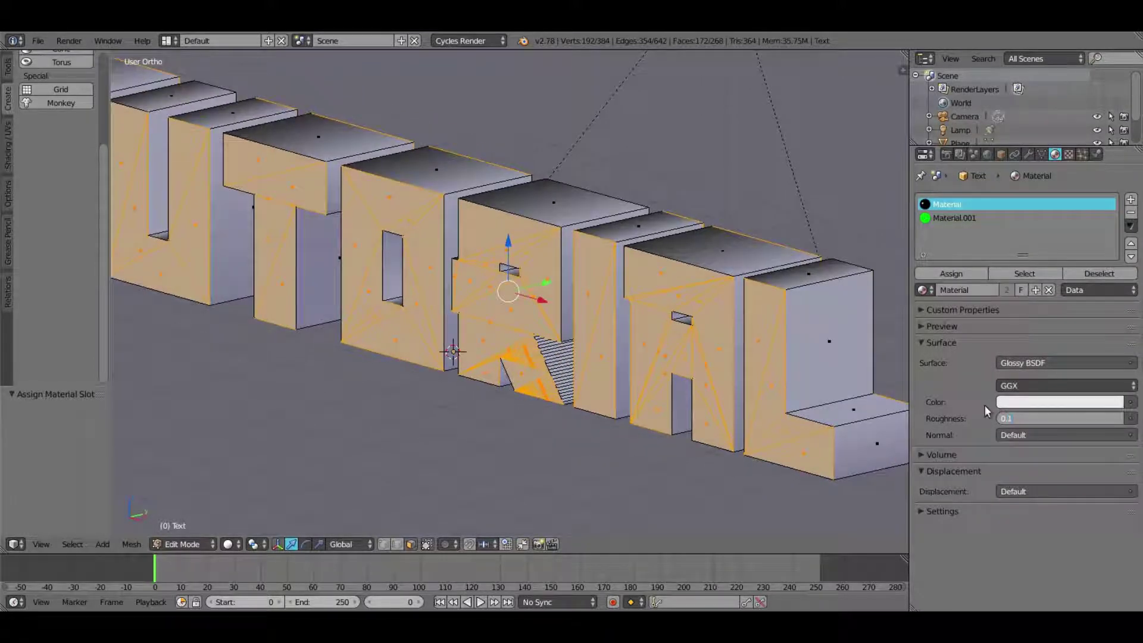
key(Return)
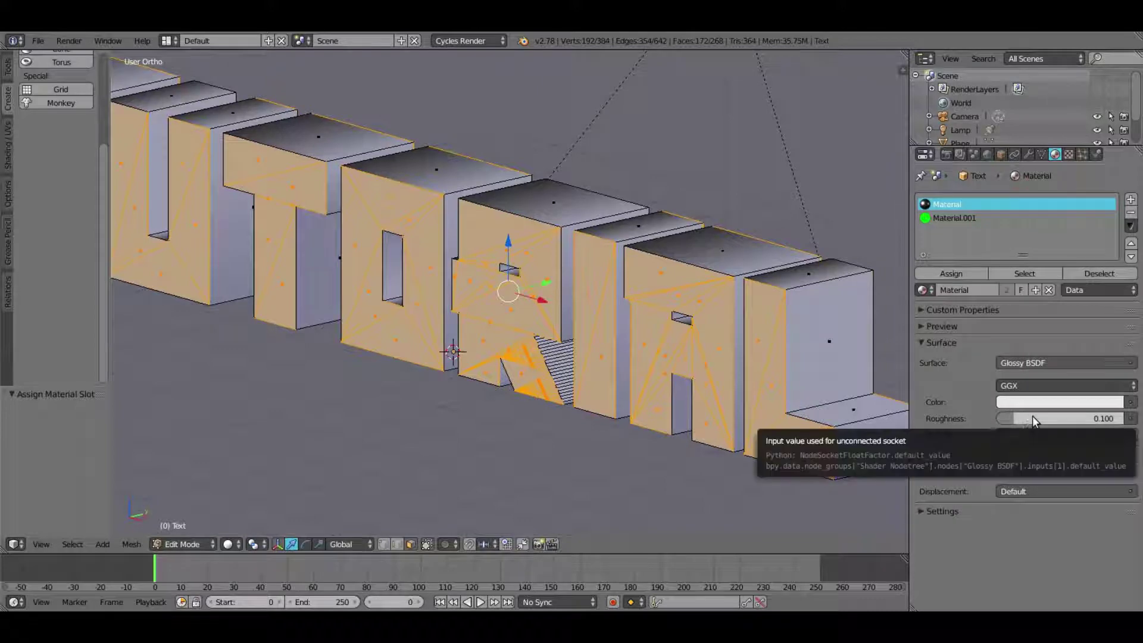
Step: Preview the text's glossy and emissive materials in material shading and in rendered shading
click(228, 544)
click(256, 470)
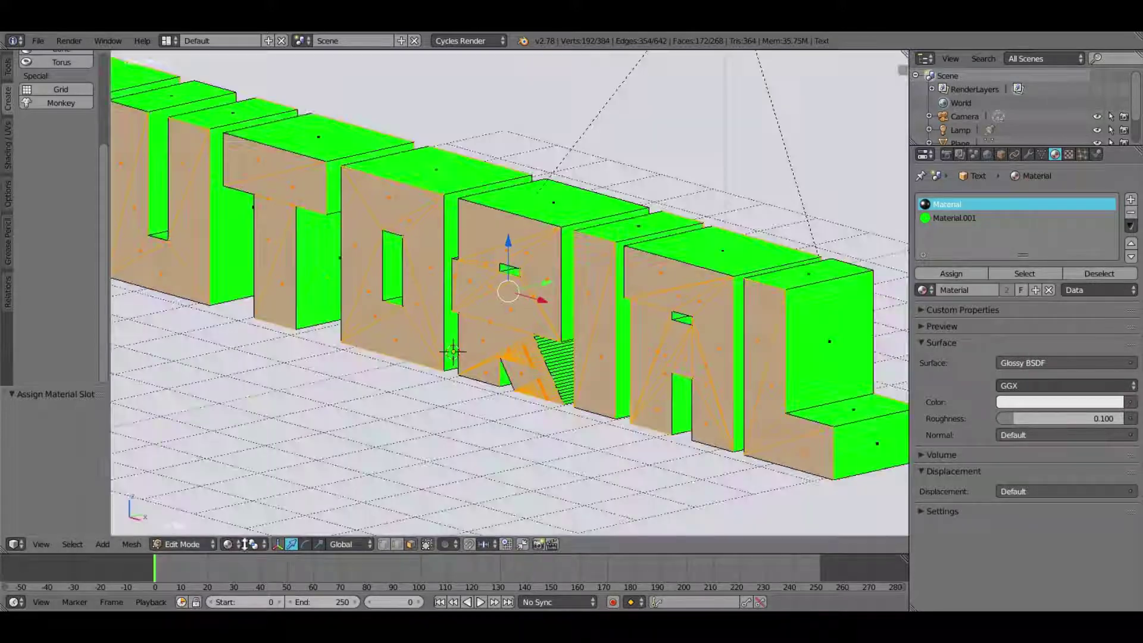
click(229, 543)
click(256, 457)
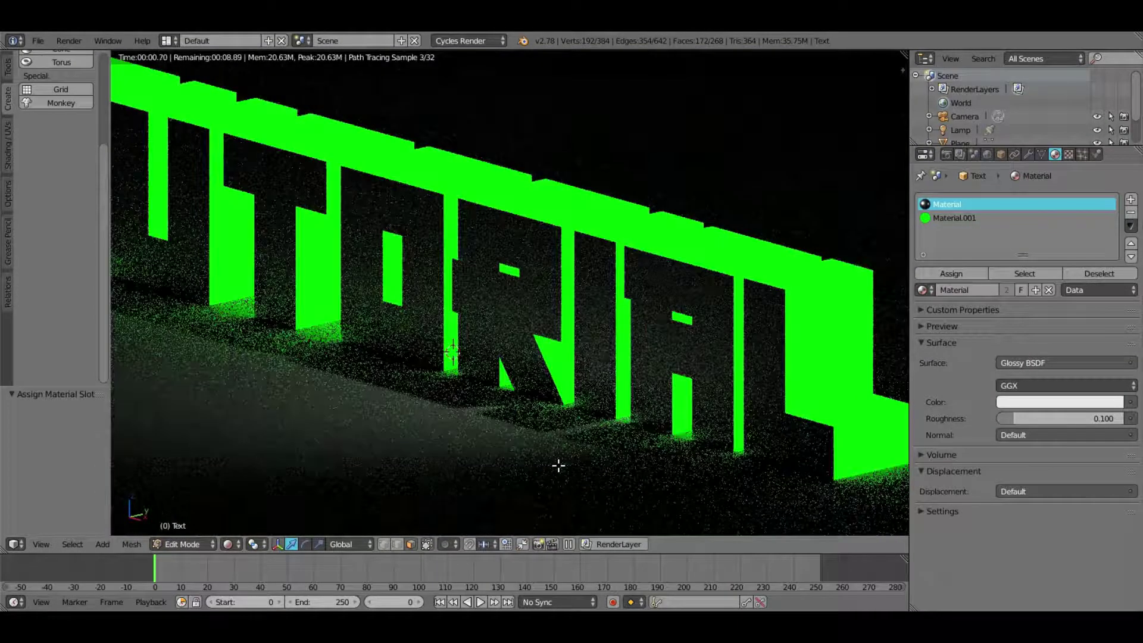
Step: Set the roughness of the front-face glossy material to 0.05 and check the whole text in the rendered view
click(1061, 421)
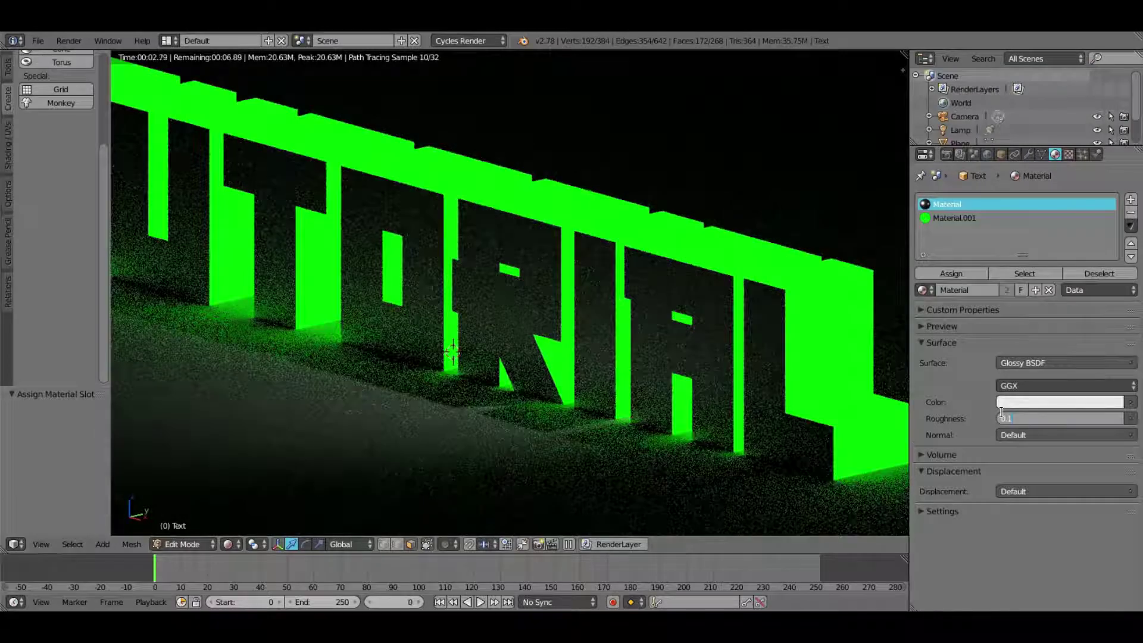
key(BackSpace)
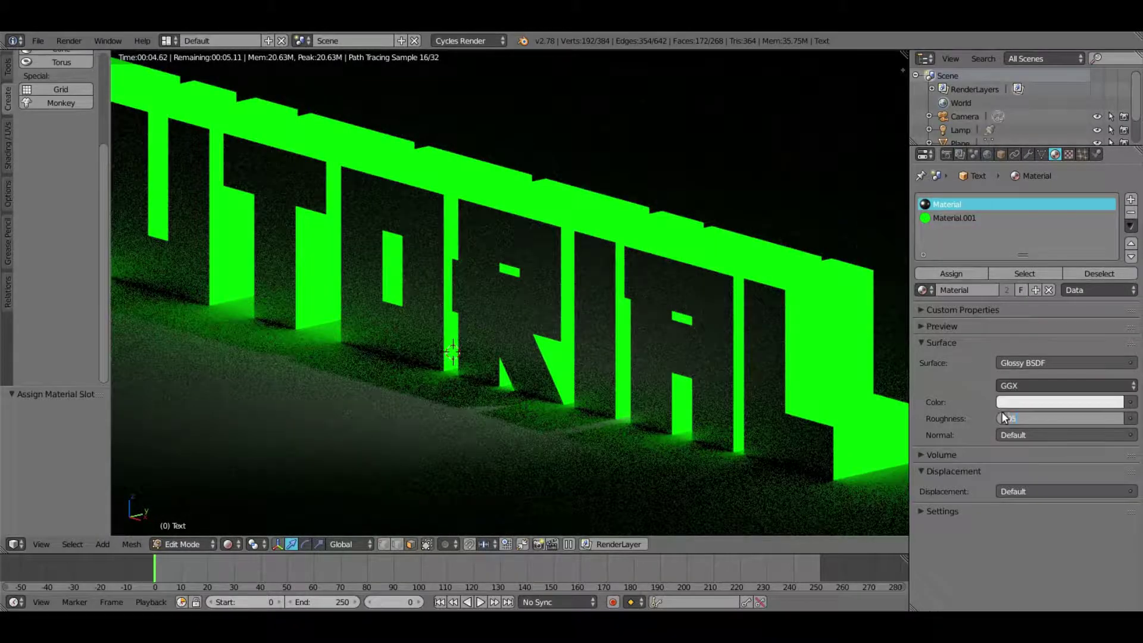
text(05)
key(Return)
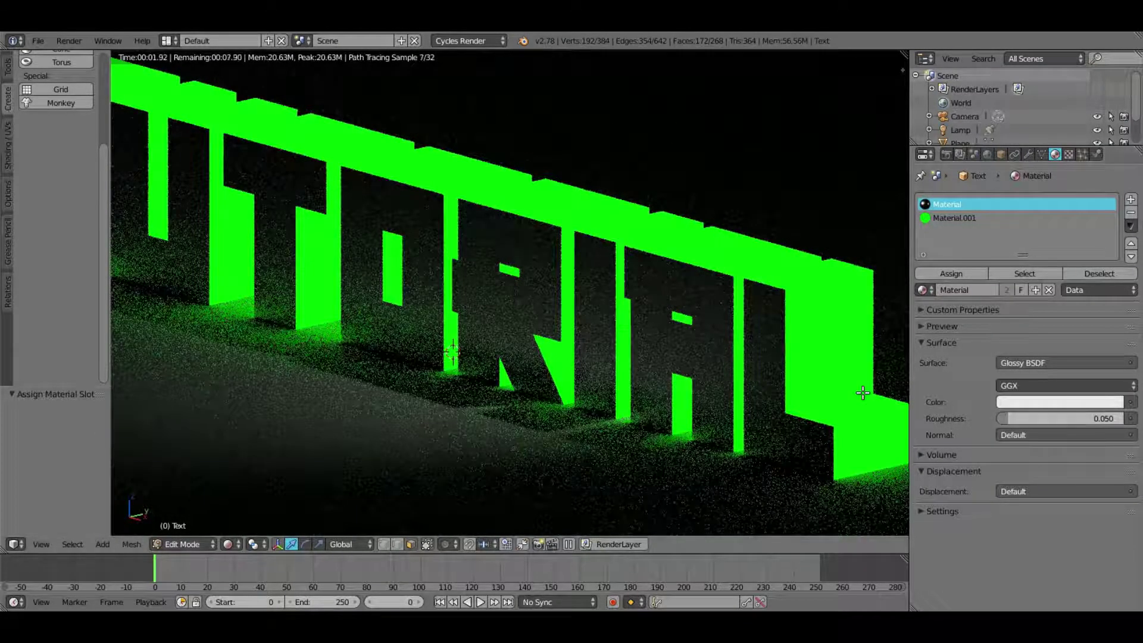
scroll(651, 394, down, 2)
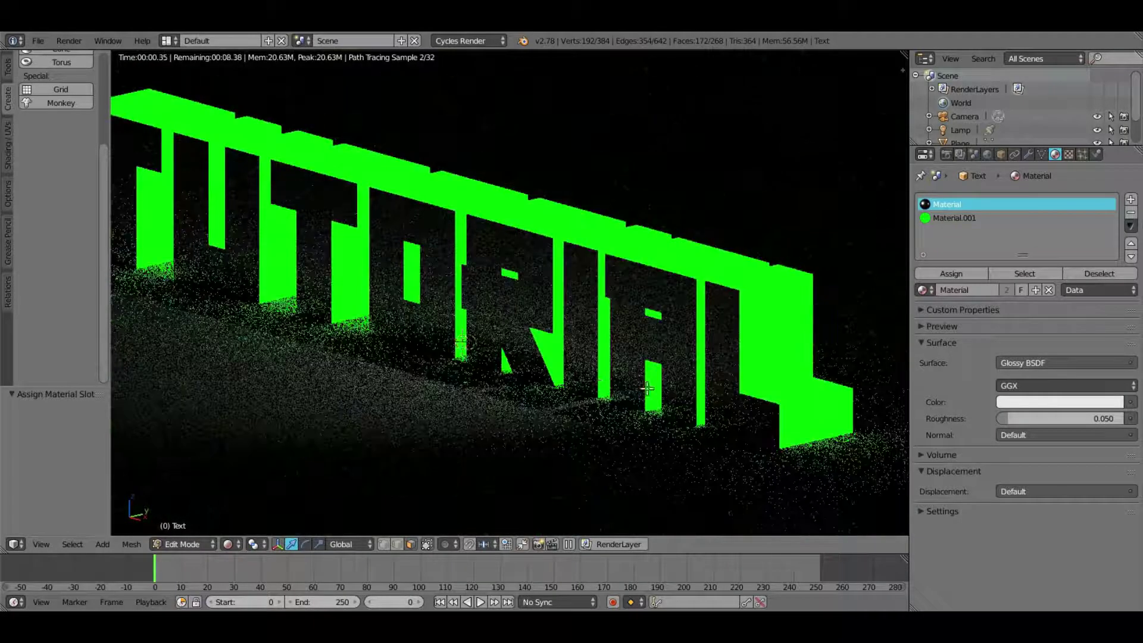
middle_drag(651, 394, 656, 363)
scroll(694, 386, down, 1)
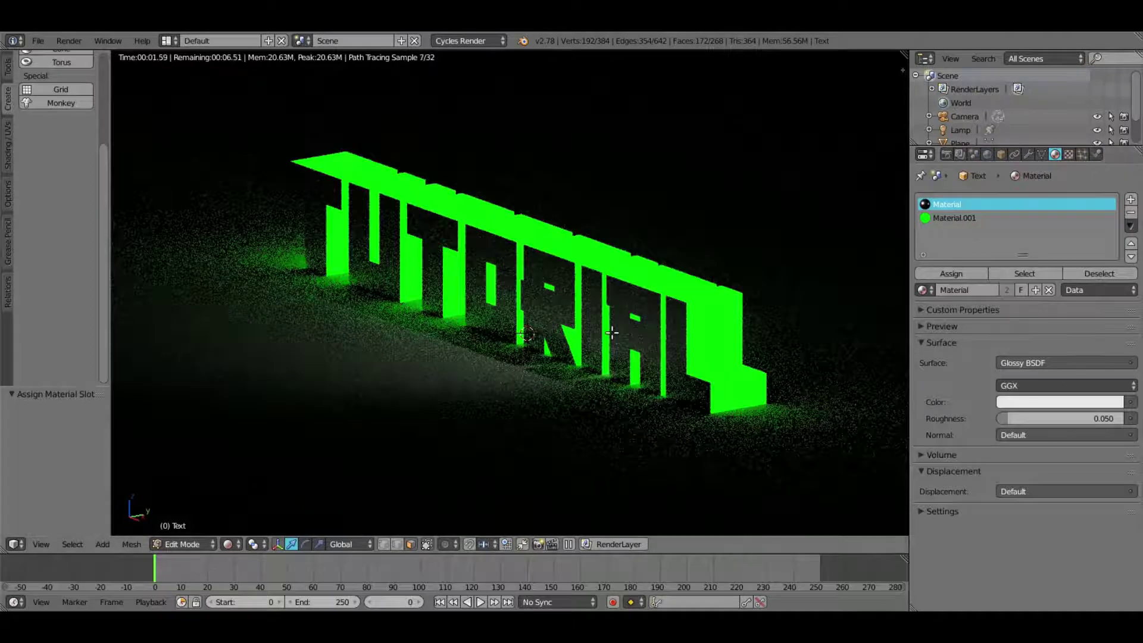
Step: Return the text to Object Mode and switch the viewport to solid shading
key(Tab)
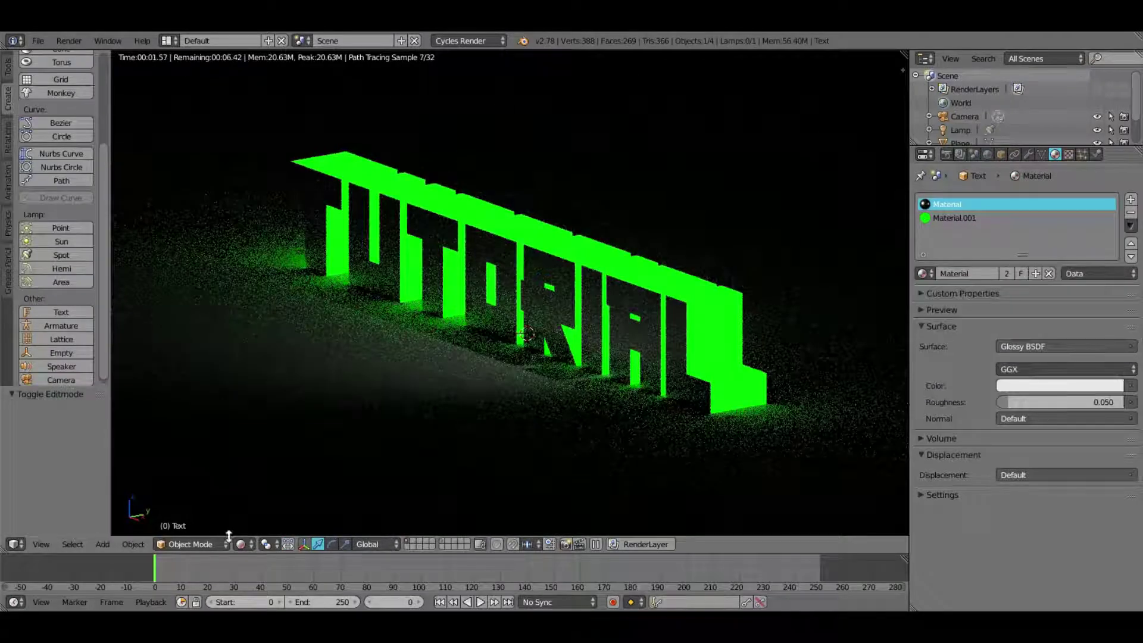
click(240, 544)
click(266, 499)
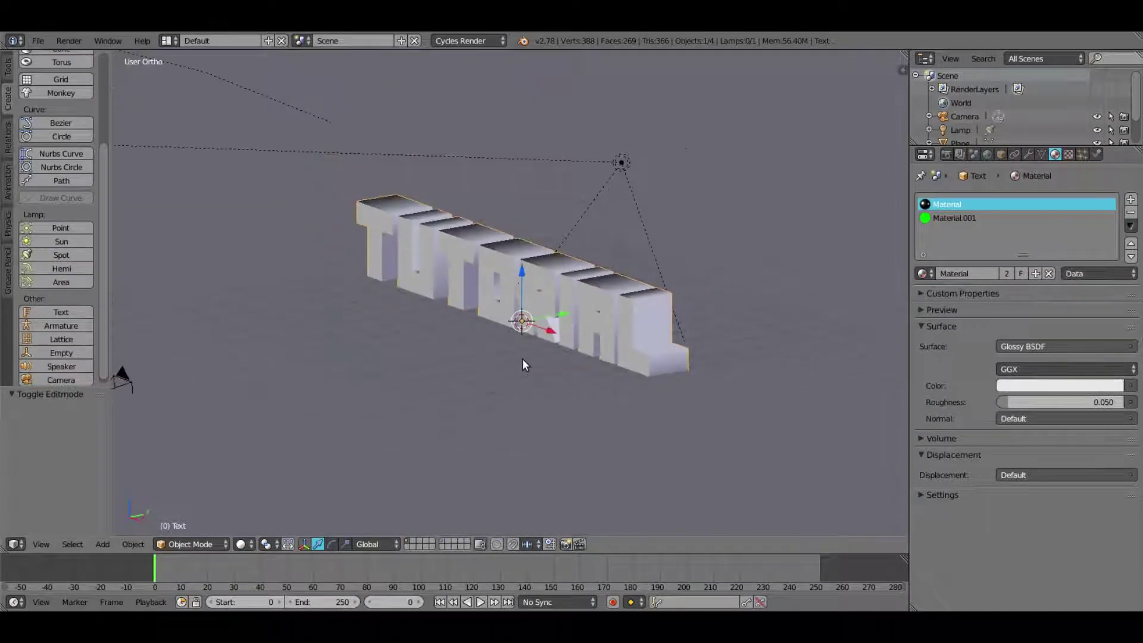
key(KP_0)
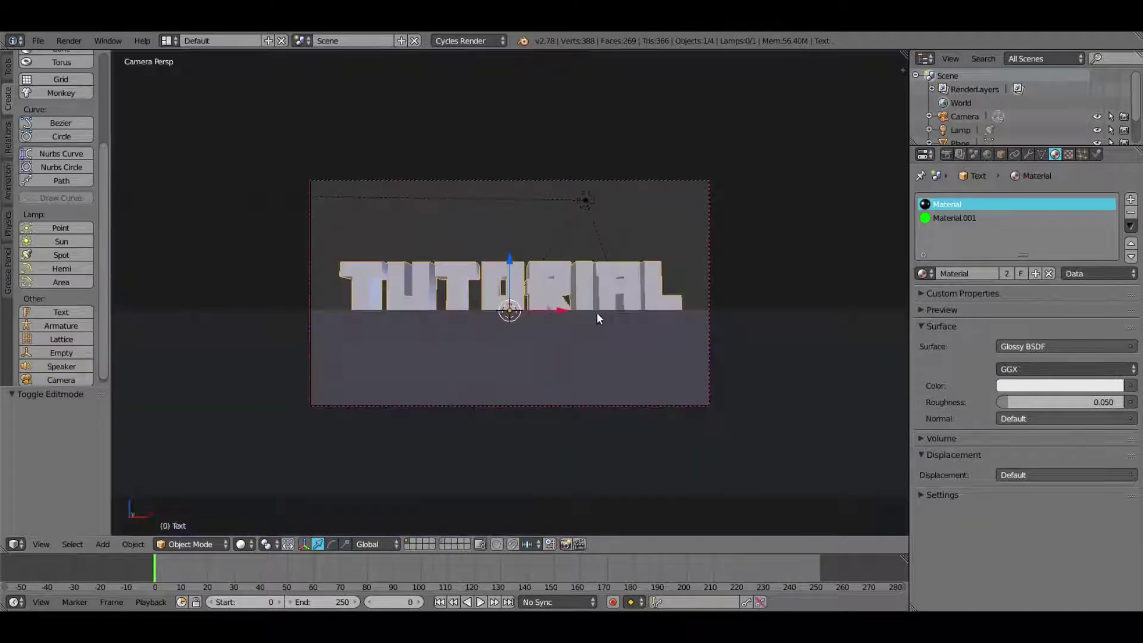
middle_drag(492, 287, 588, 272)
Step: Insert location keyframes for the text at frames 0 and 5
key(i)
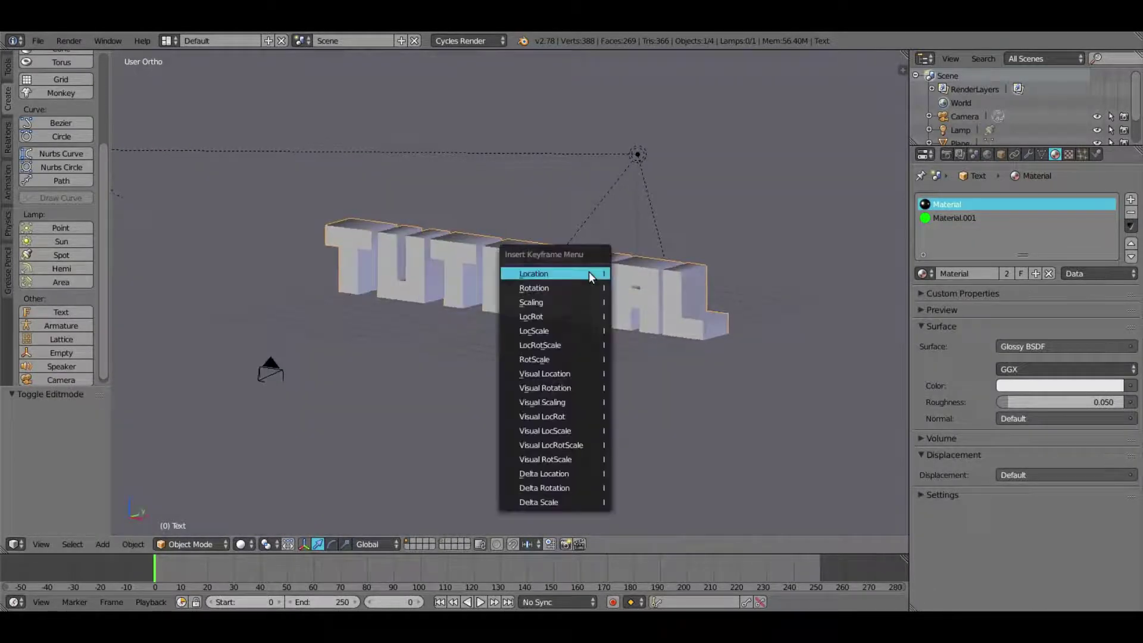
click(604, 273)
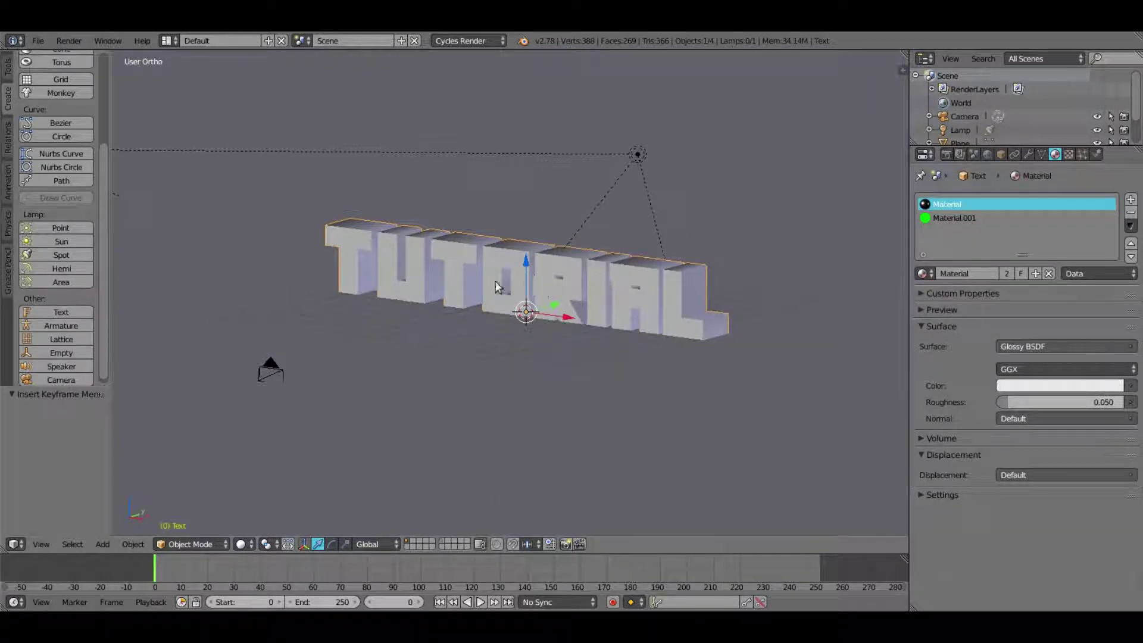
click(168, 570)
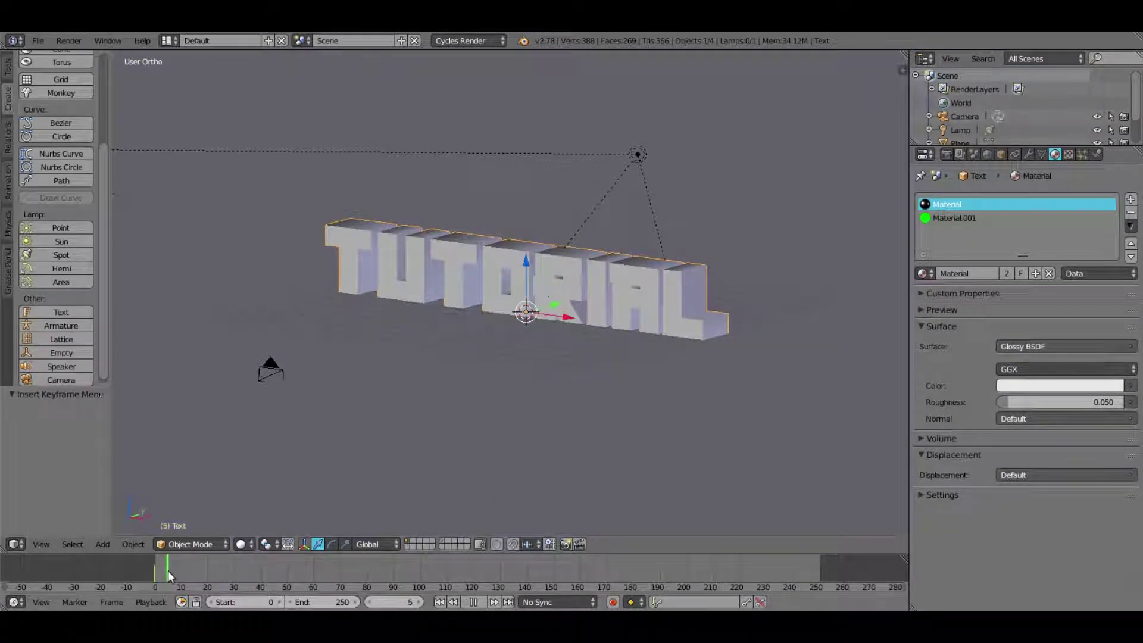
key(i)
click(551, 280)
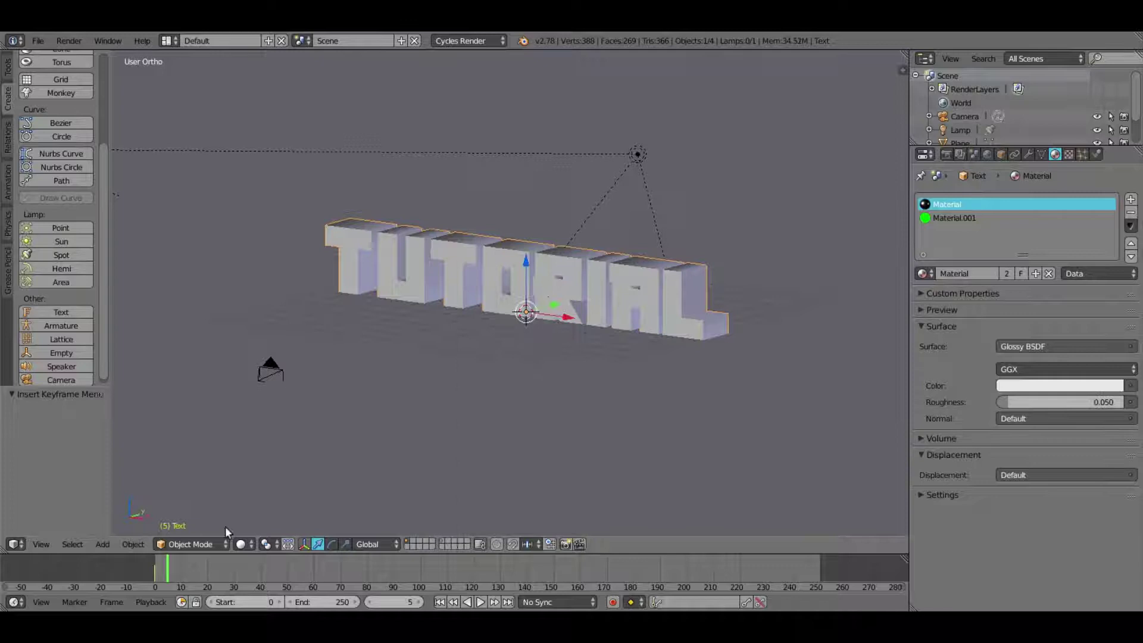
Step: At frame 0, raise the text about 11 units along the Z axis and insert a location keyframe there
click(154, 567)
middle_drag(250, 441, 633, 309)
scroll(630, 303, down, 2)
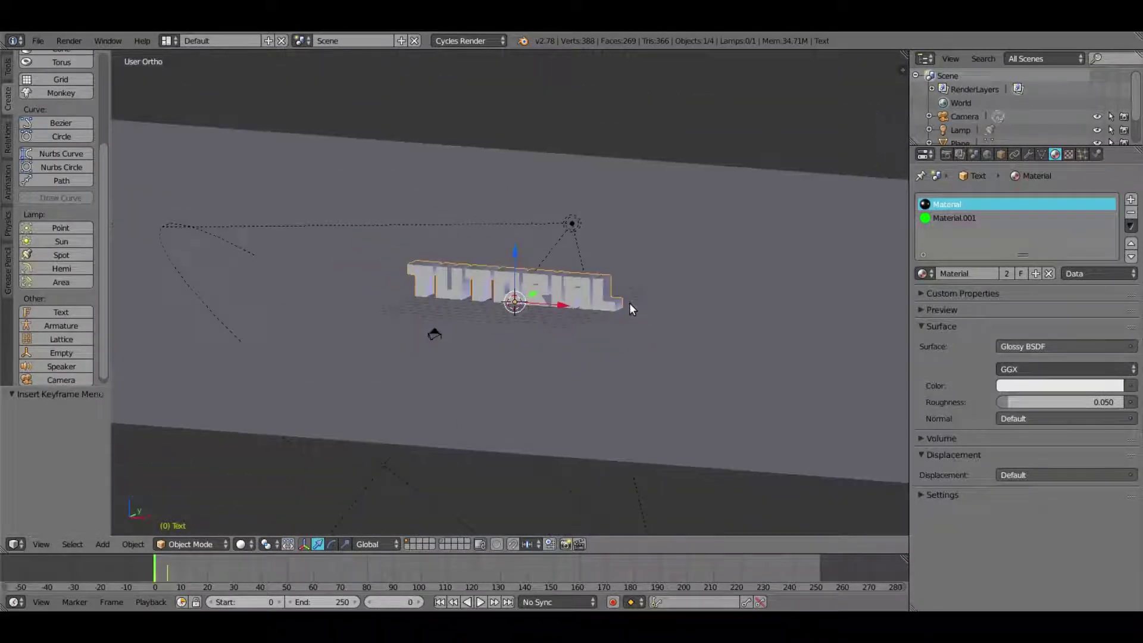
key(g)
key(z)
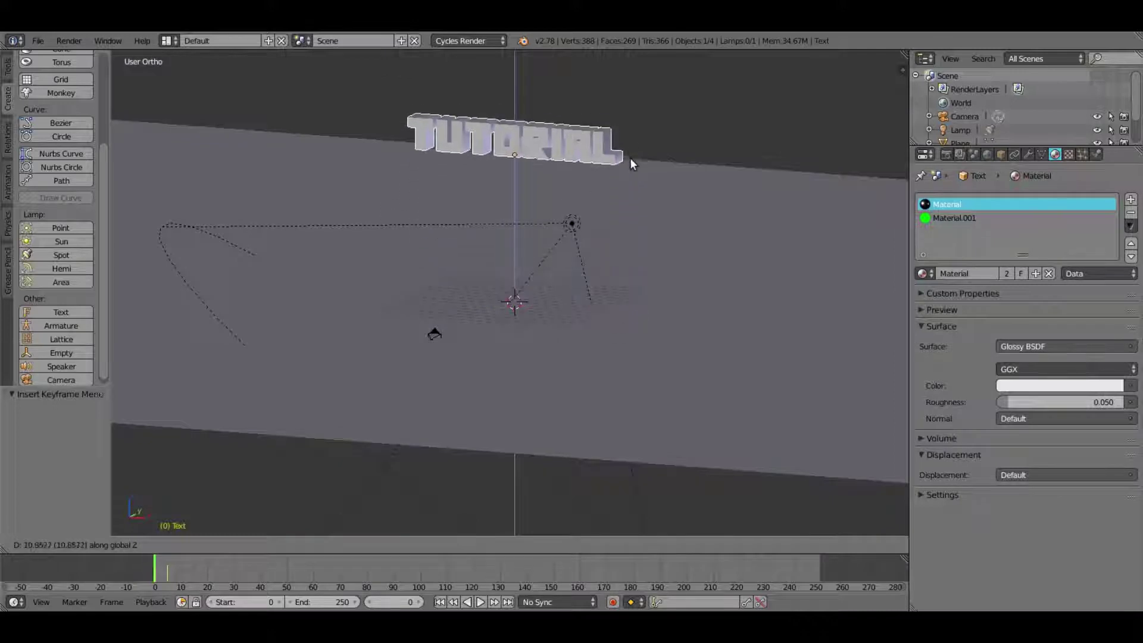
click(631, 156)
middle_drag(631, 156, 670, 155)
key(i)
click(670, 156)
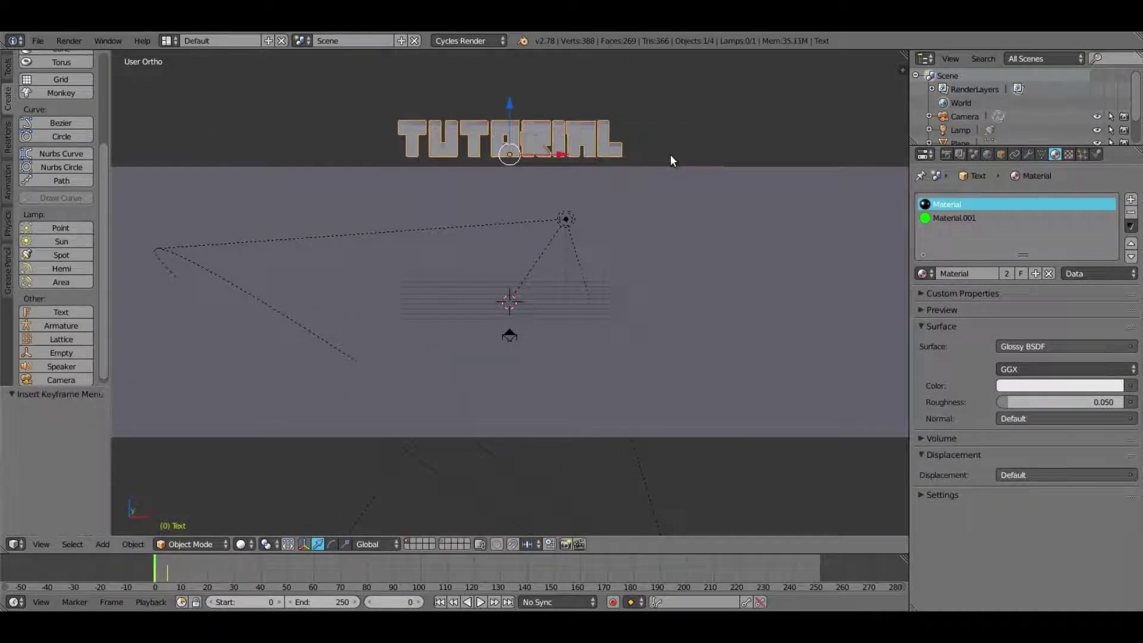
Step: Examine the text's drop frame by frame through the camera view
key(KP_0)
key(Right)
key(Right)
key(Right)
key(Right)
key(Right)
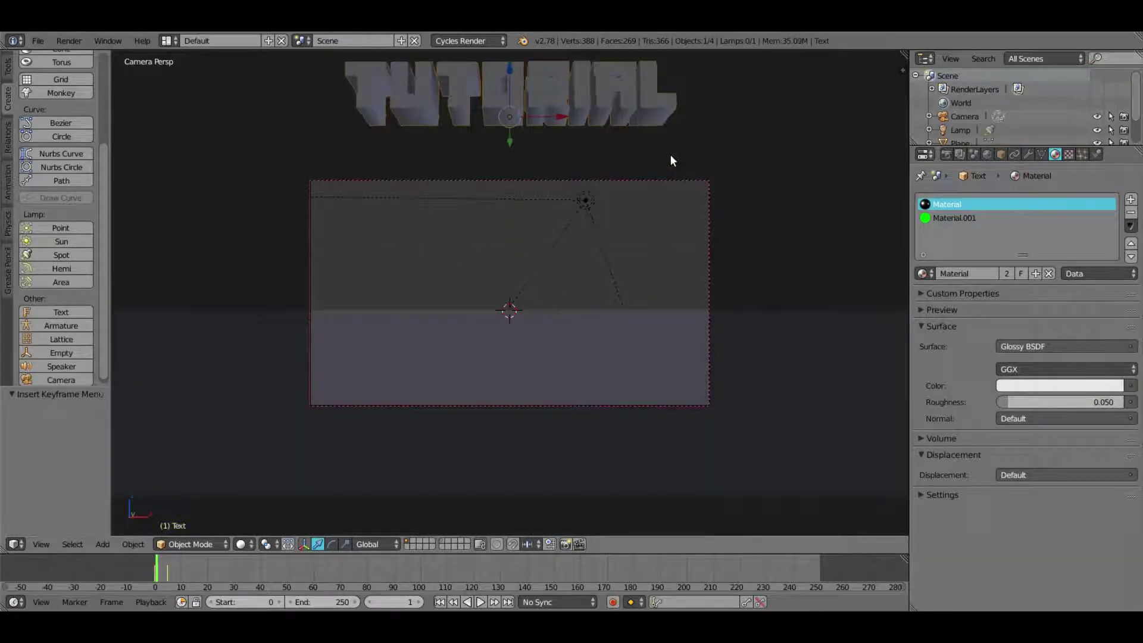
key(Left)
key(Left)
key(Left)
key(Left)
key(Left)
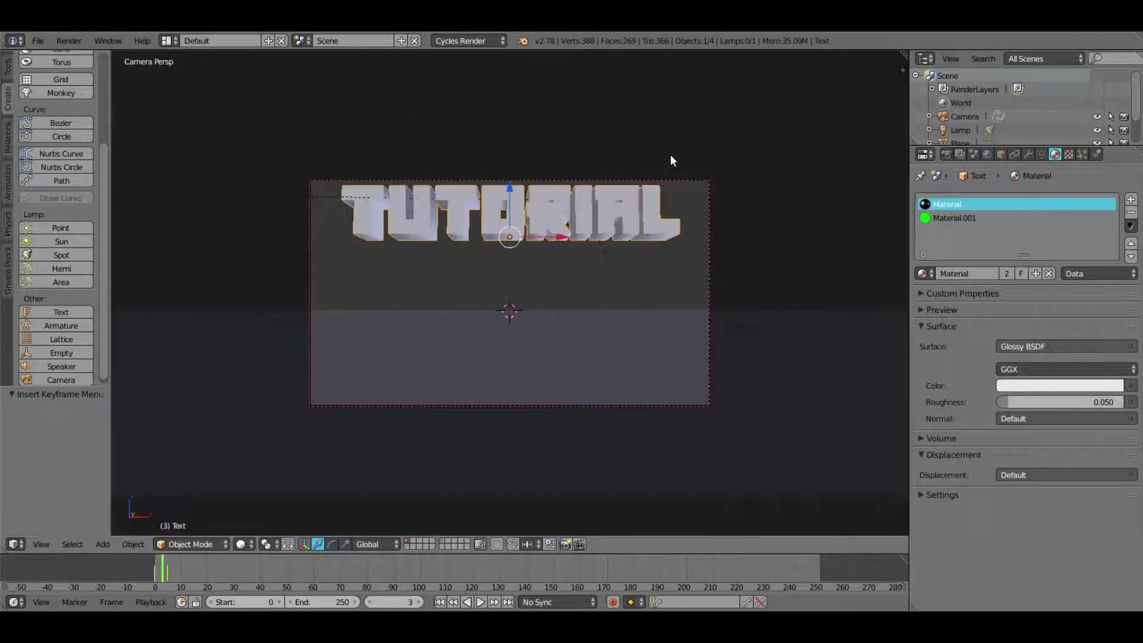
key(Right)
key(Right)
key(Right)
key(Right)
key(Left)
key(Left)
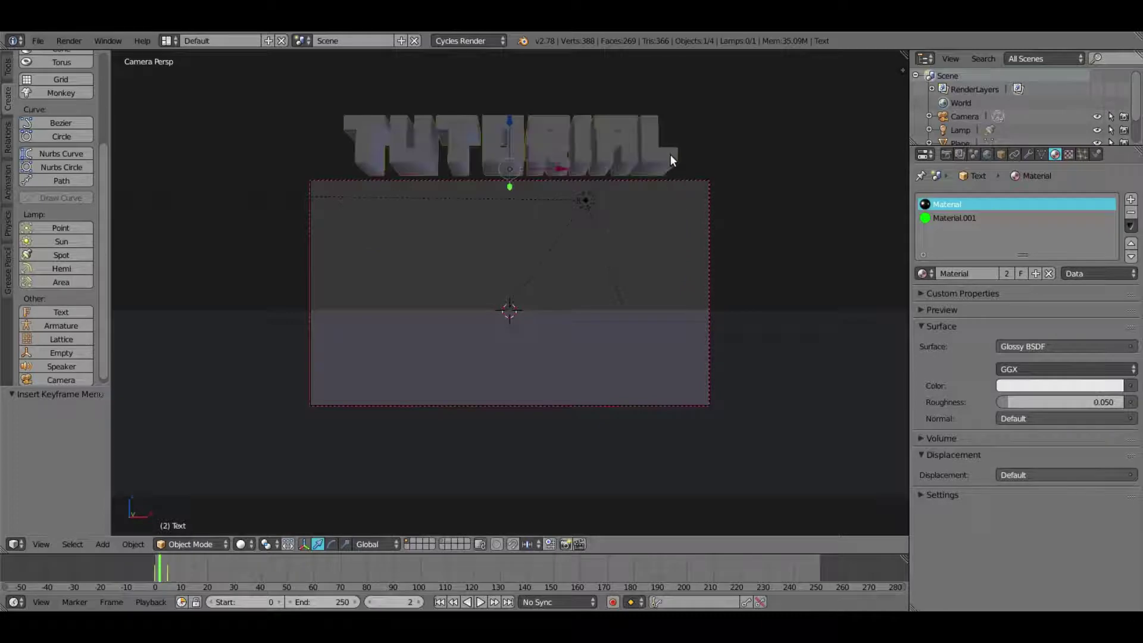
Step: Play the text's drop animation from the first frame to judge its speed
click(440, 602)
click(480, 601)
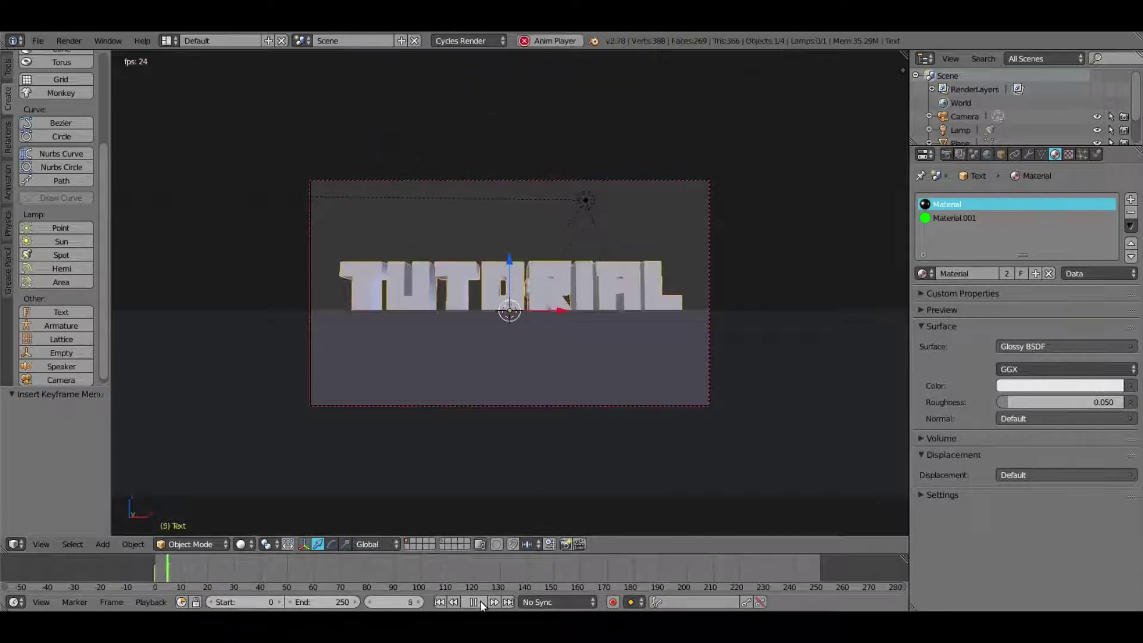
click(440, 601)
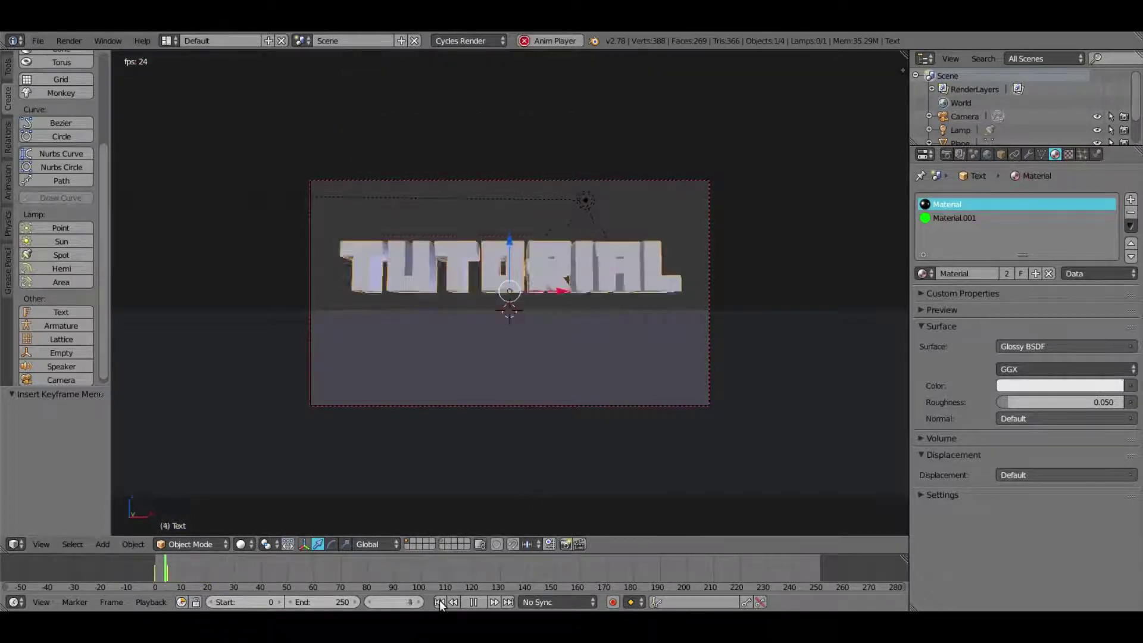
click(473, 601)
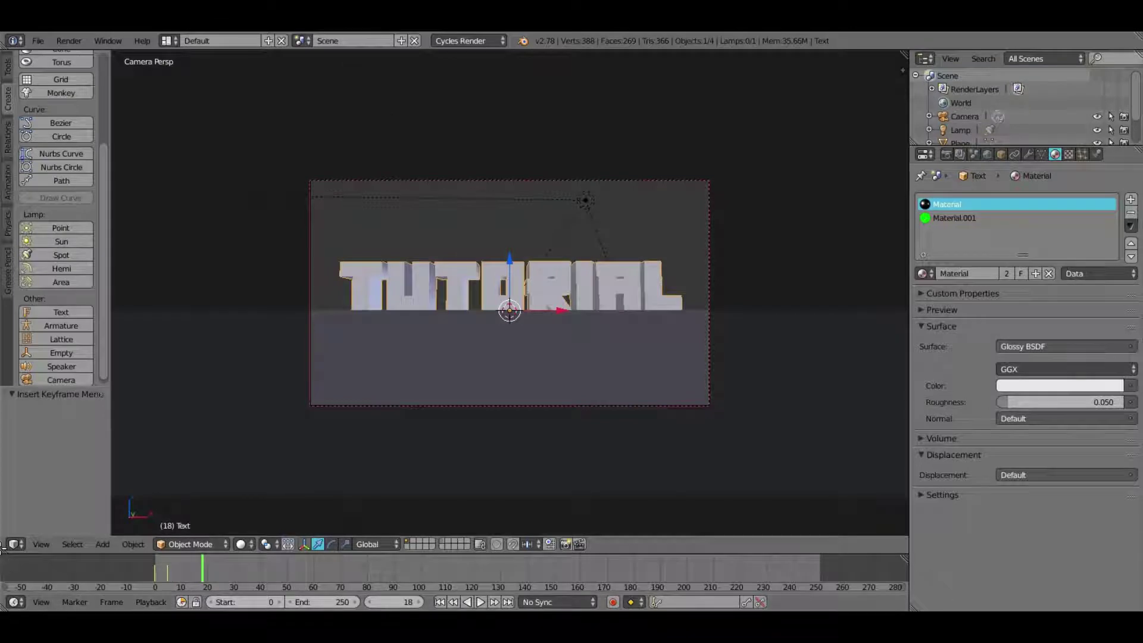
Step: Split the 3D view horizontally and turn the lower area into a Dope Sheet editor
drag(3, 549, 18, 283)
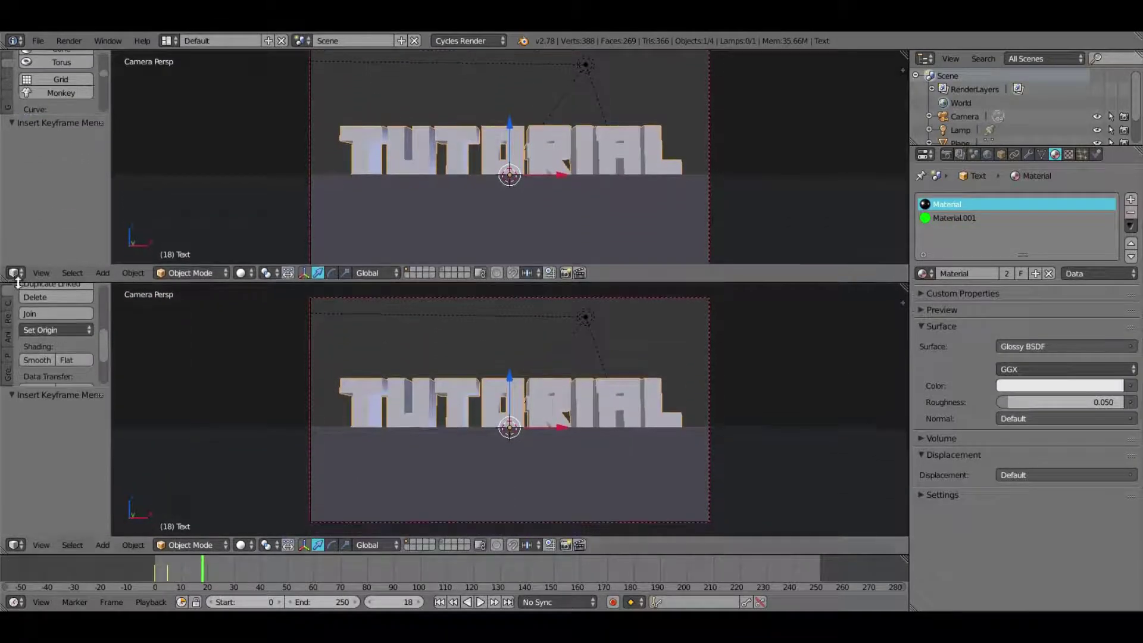
click(12, 544)
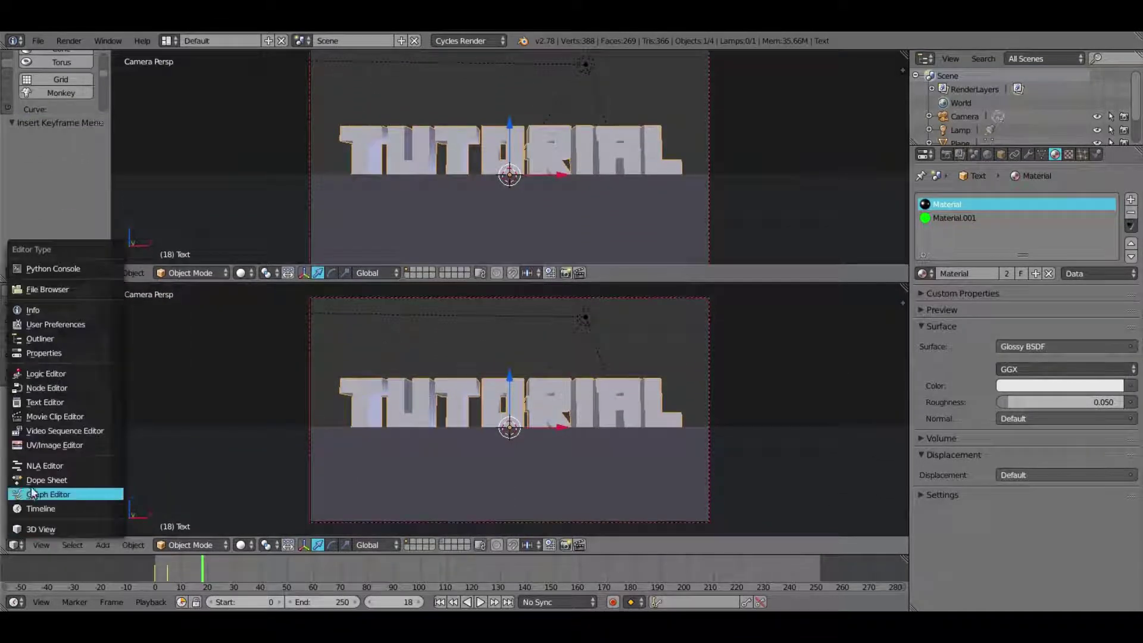
click(46, 479)
scroll(327, 321, up, 3)
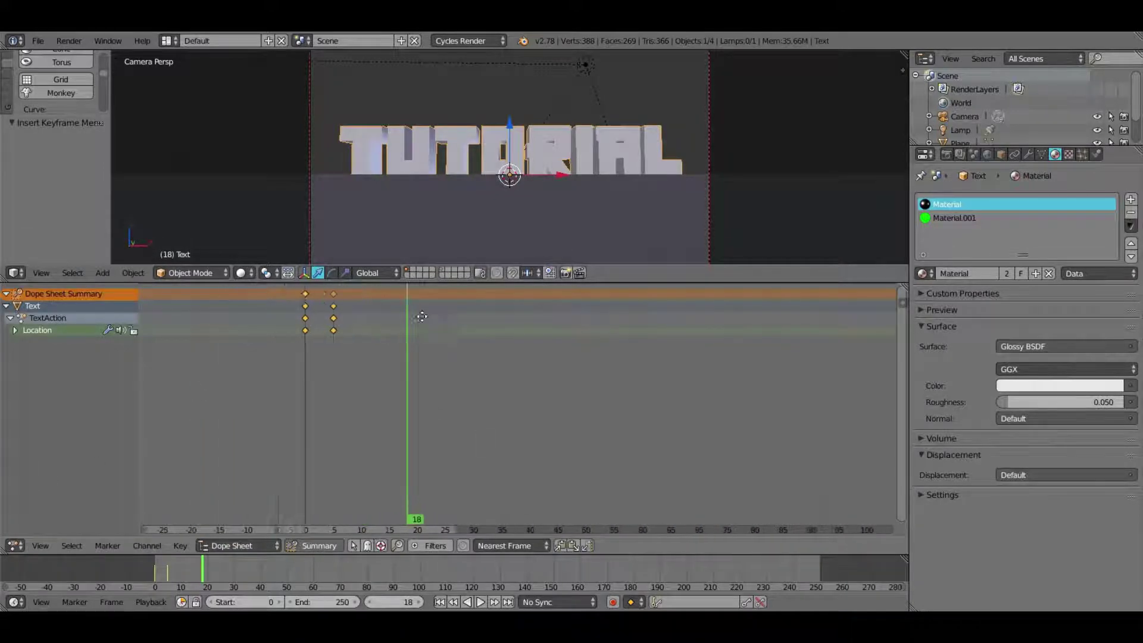
Step: Move the text's location keyframe at frame 5 to frame 3
click(351, 330)
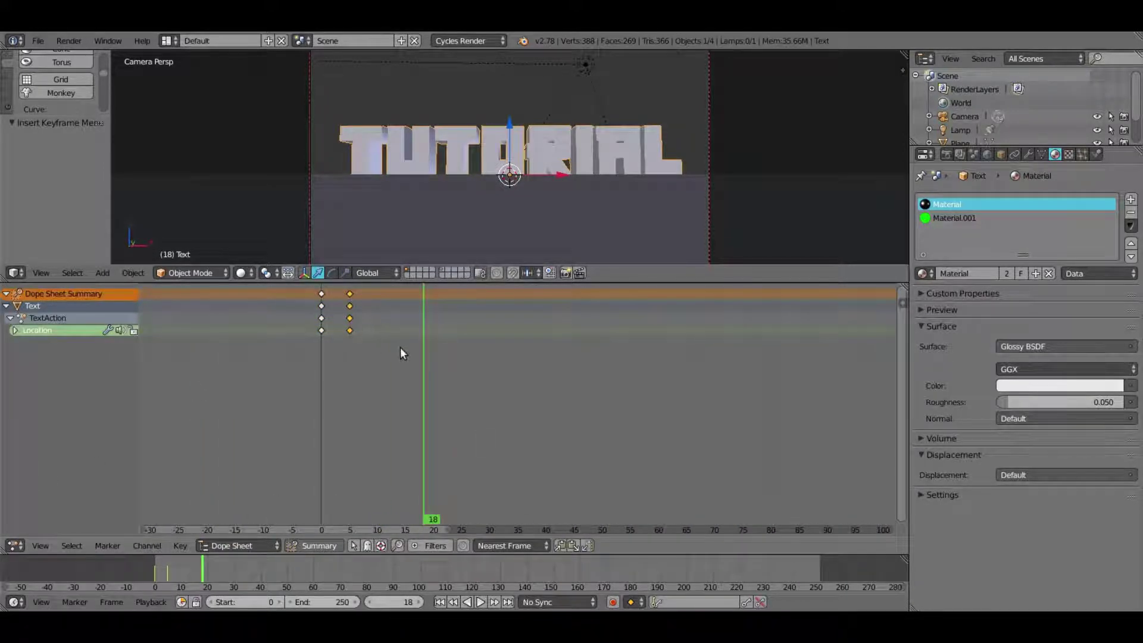
key(g)
click(390, 345)
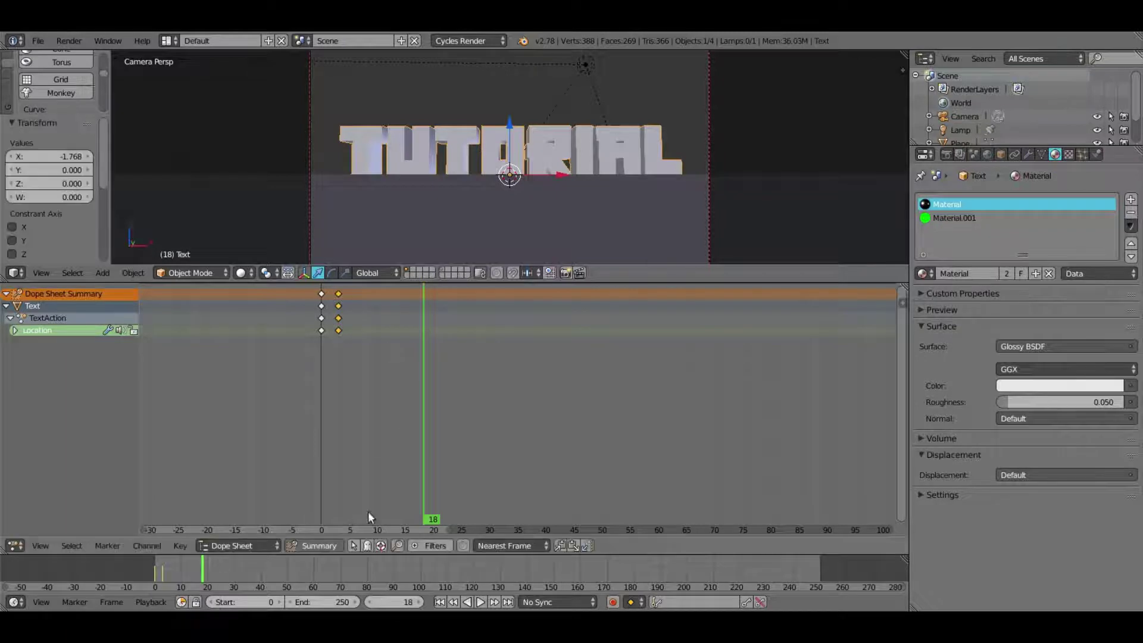
Step: Replay the shortened drop animation from the first frame
click(440, 602)
click(481, 601)
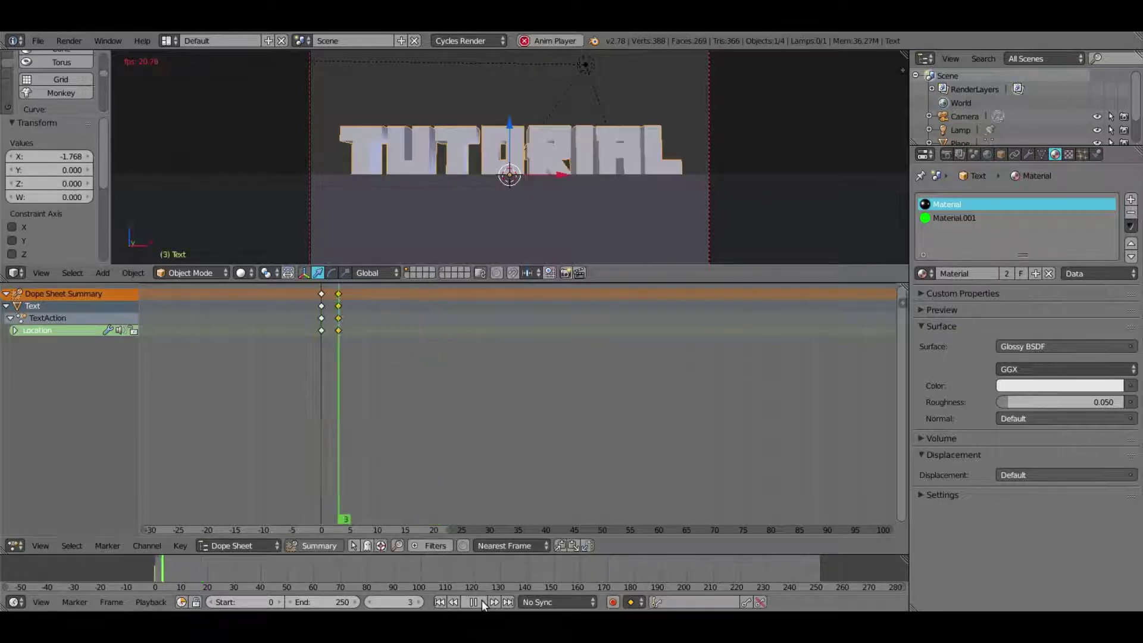
click(441, 602)
click(440, 602)
click(472, 602)
Step: Maximize the 3D view and switch it to rendered shading to inspect the lit text
scroll(485, 187, down, 2)
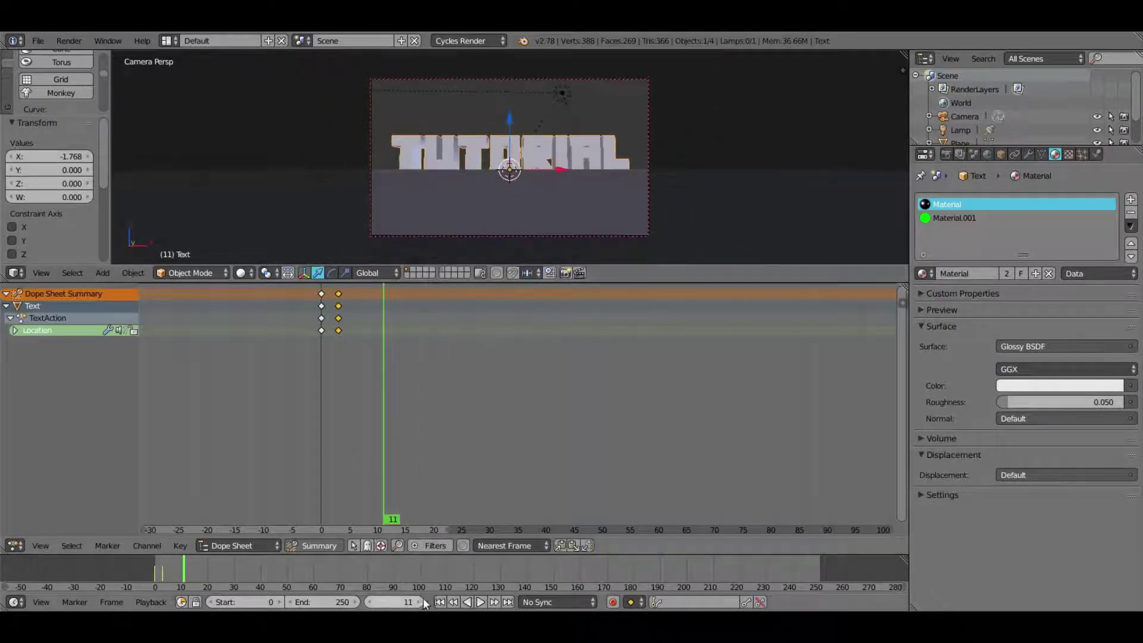
key(ctrl+Up)
scroll(522, 229, up, 3)
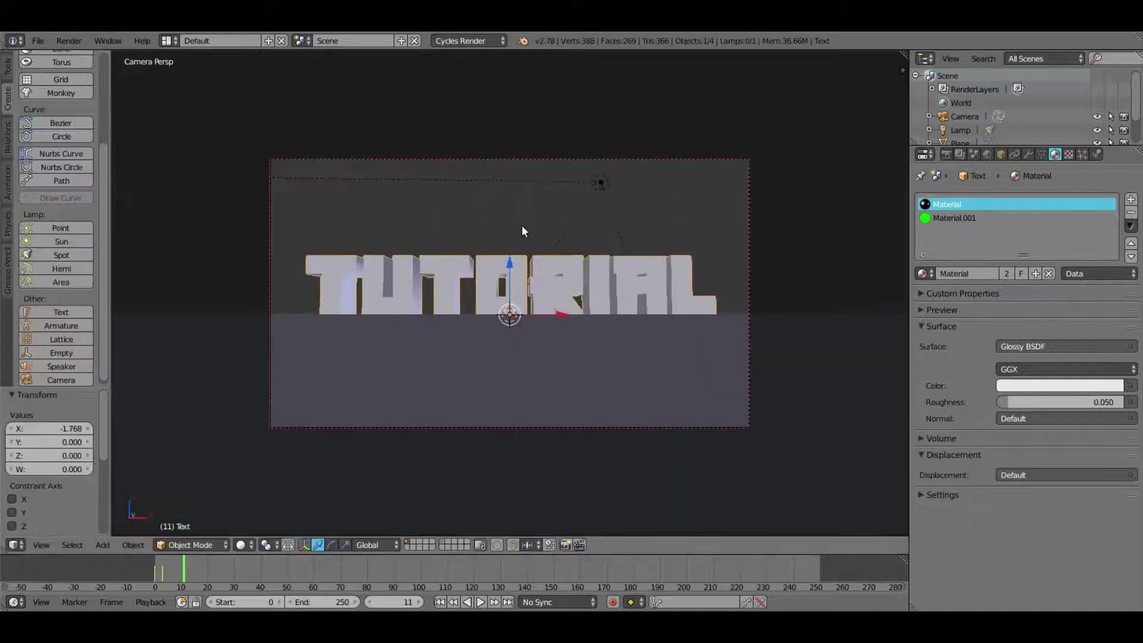
scroll(521, 225, up, 1)
click(242, 544)
click(273, 458)
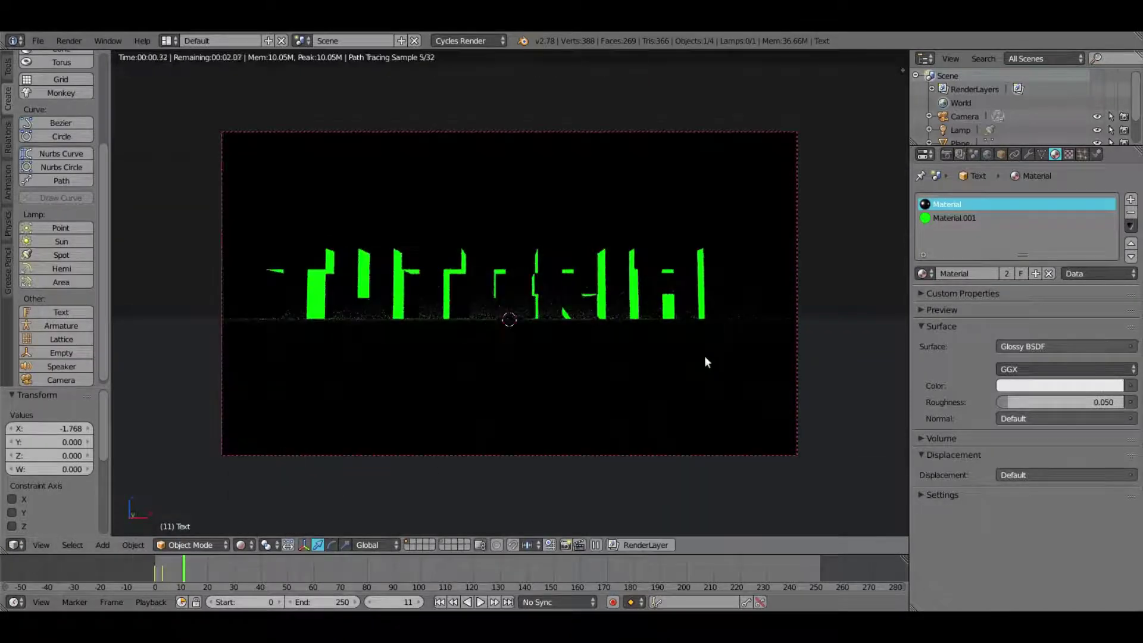
click(964, 117)
middle_drag(658, 241, 675, 278)
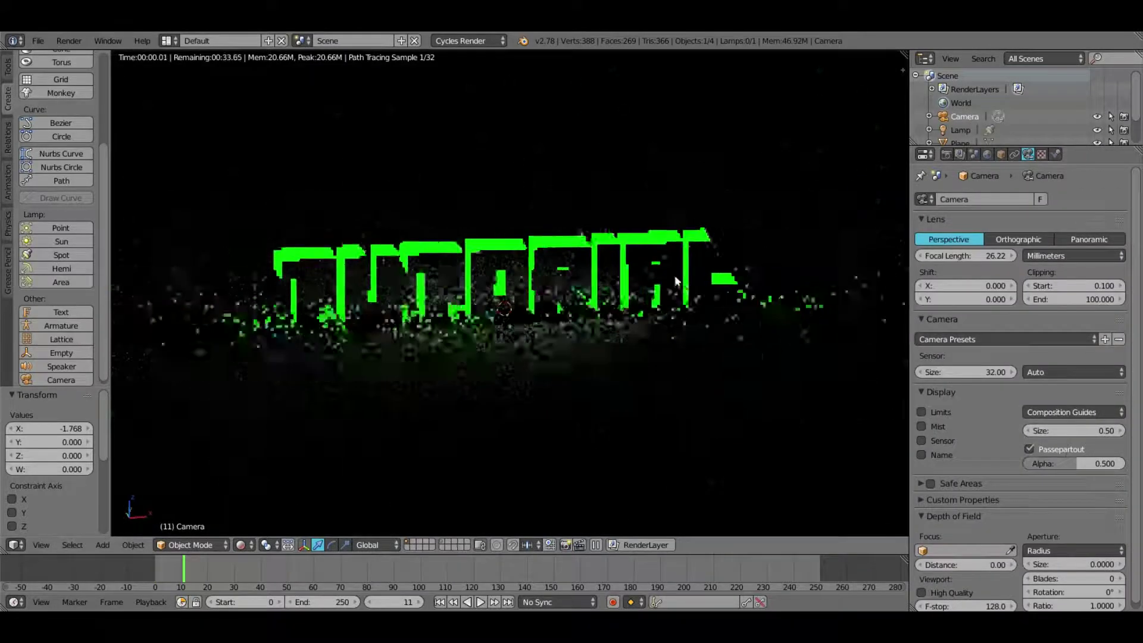
Step: Tint the existing spot lamp a medium blue, trying pale green and cream shades along the way
click(959, 130)
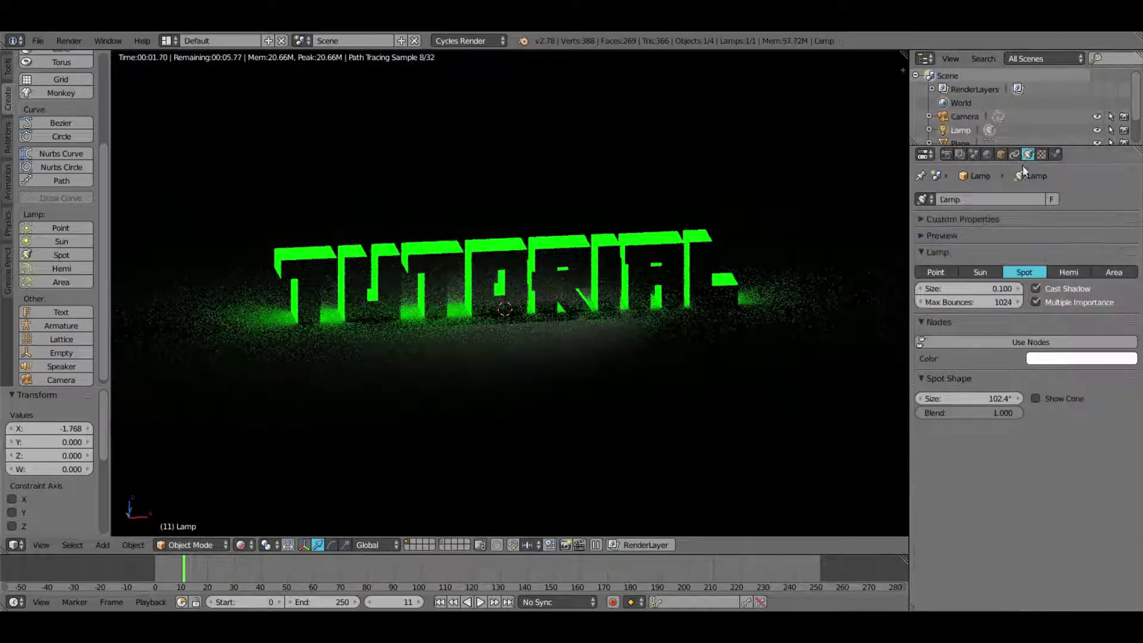
click(1071, 358)
click(1054, 217)
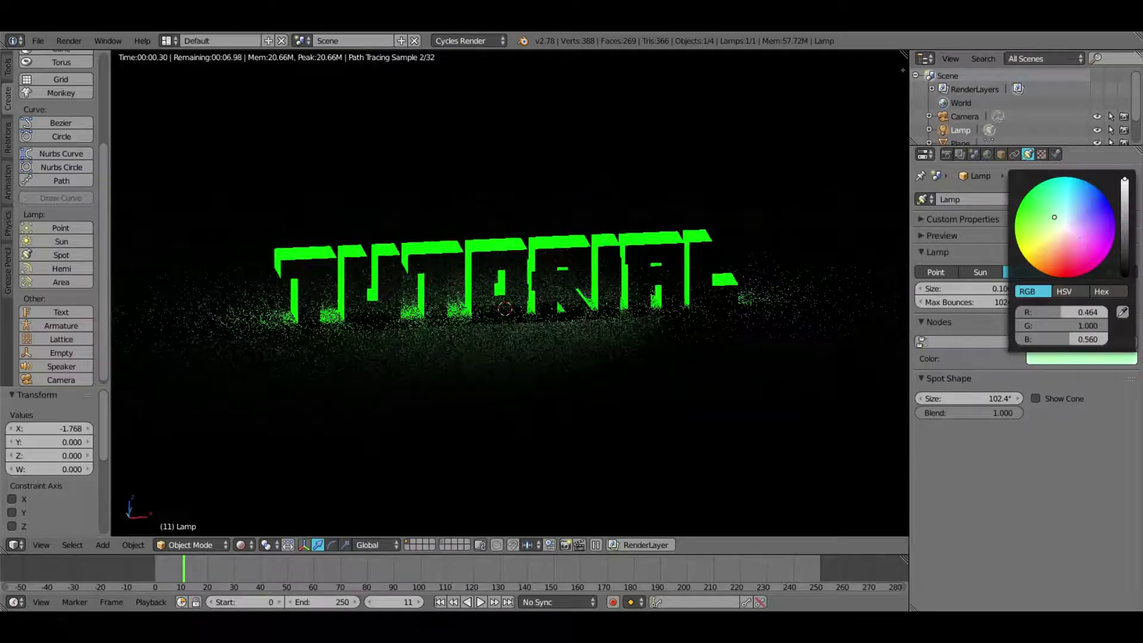
click(1079, 238)
click(1080, 216)
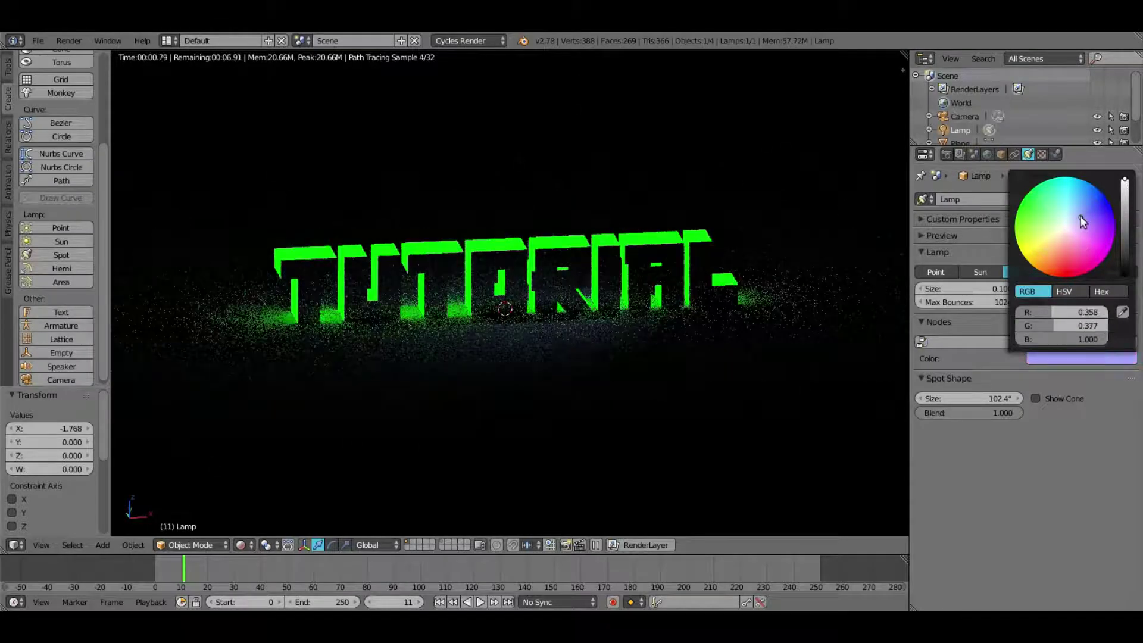
drag(1080, 217, 1088, 213)
click(1057, 237)
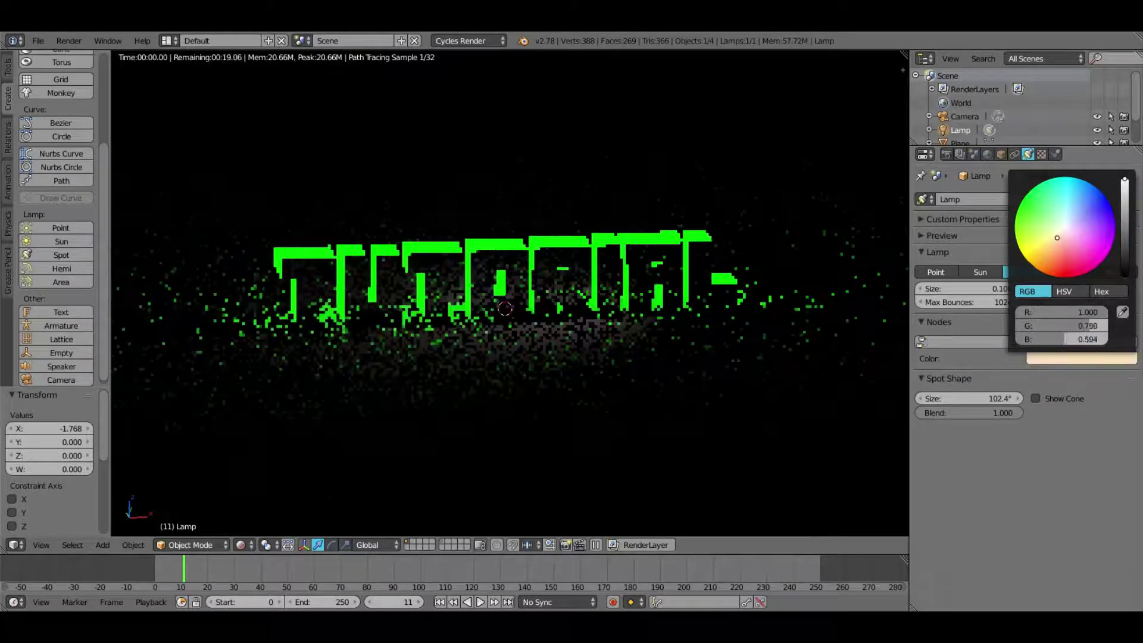
click(1084, 217)
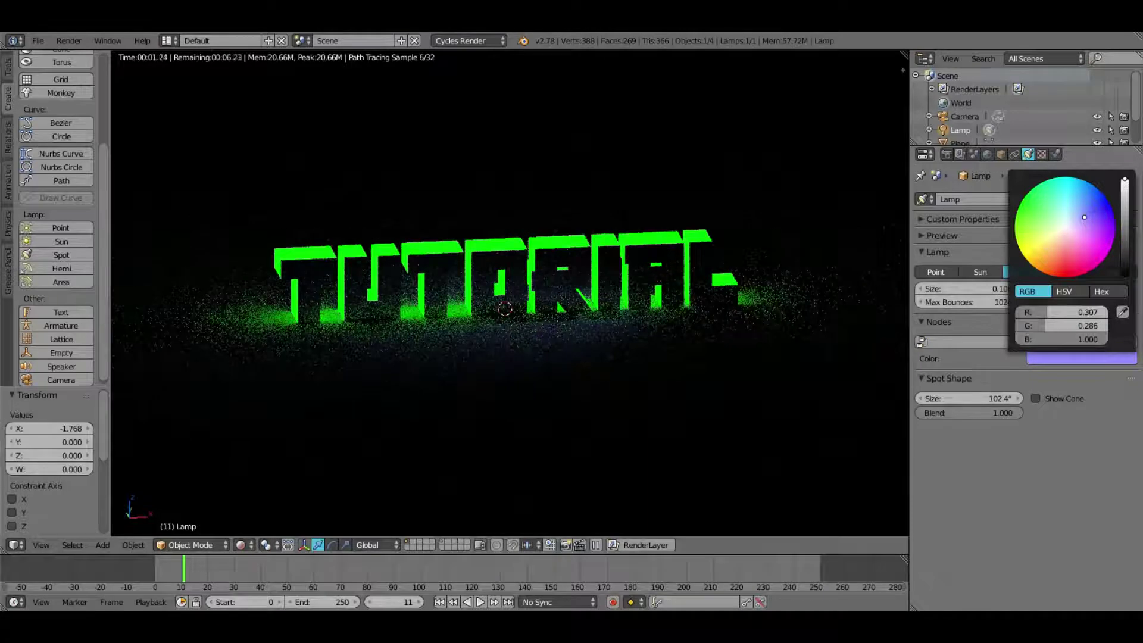
drag(1084, 217, 1092, 210)
Step: Inspect the rendered text under the tinted lamp from other angles, and return the viewport to solid shading
middle_drag(680, 294, 634, 283)
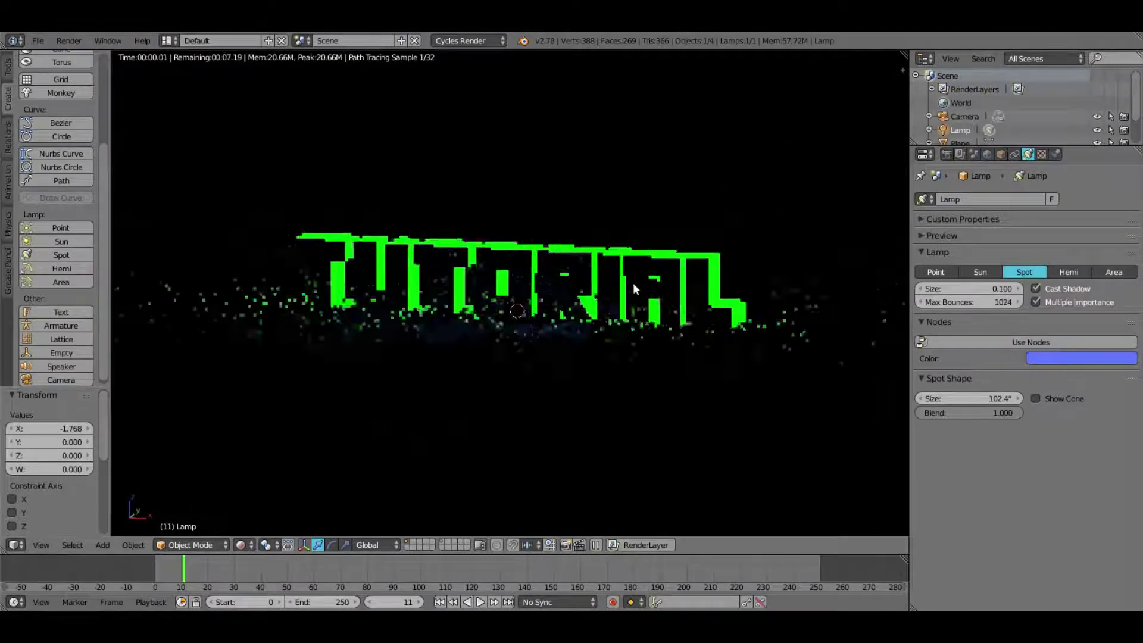
right_click(633, 283)
scroll(619, 324, up, 1)
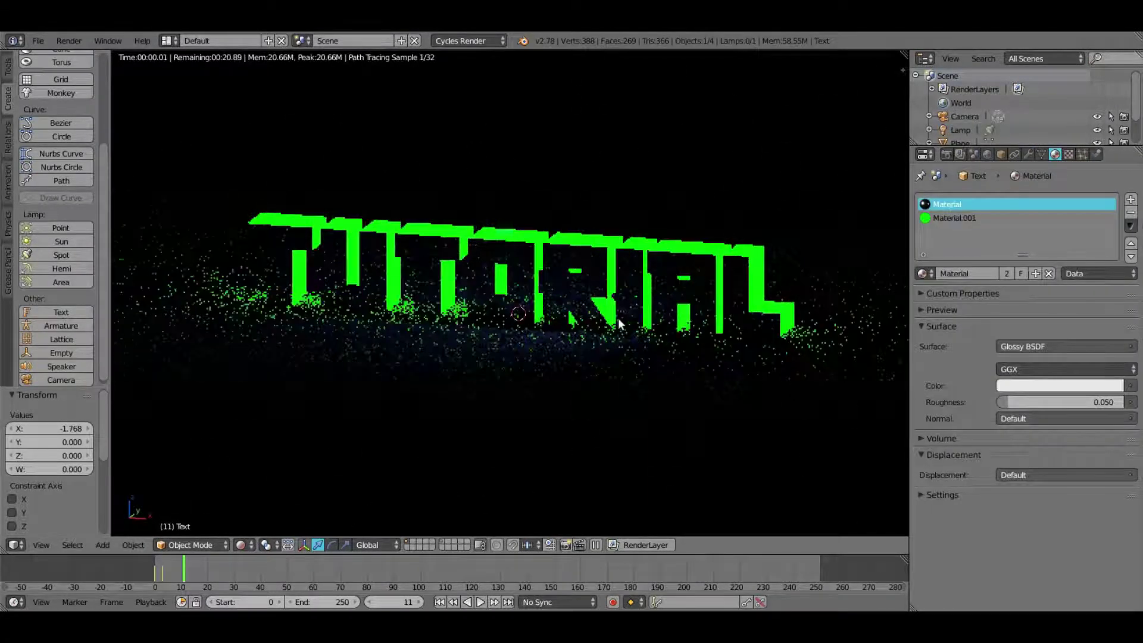
middle_drag(619, 324, 563, 328)
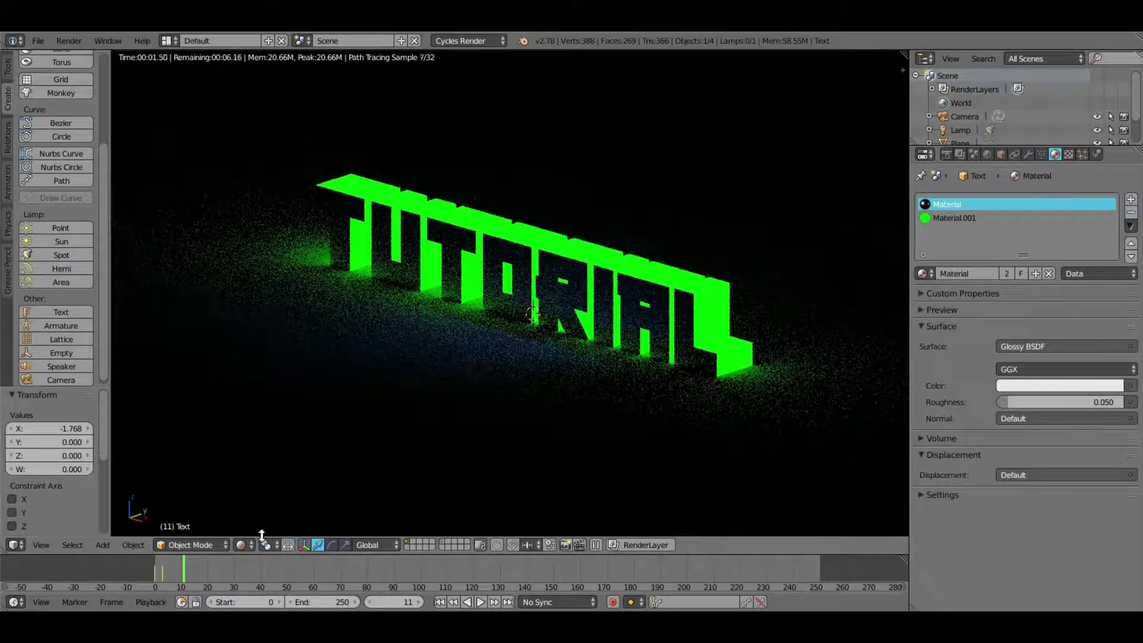
click(240, 545)
click(278, 497)
Step: Duplicate the spot lamp in place and rotate the copy about the global Z axis
scroll(645, 320, down, 2)
middle_drag(592, 326, 664, 327)
right_click(583, 155)
middle_drag(609, 164, 681, 207)
key(shift+d)
right_click(680, 208)
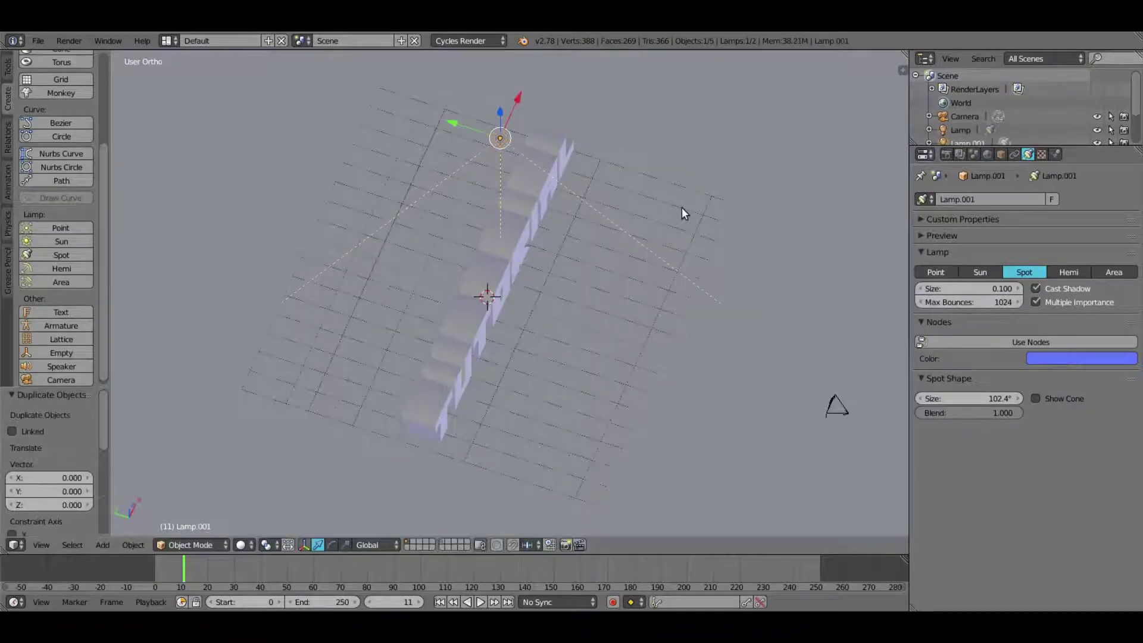
key(r)
key(z)
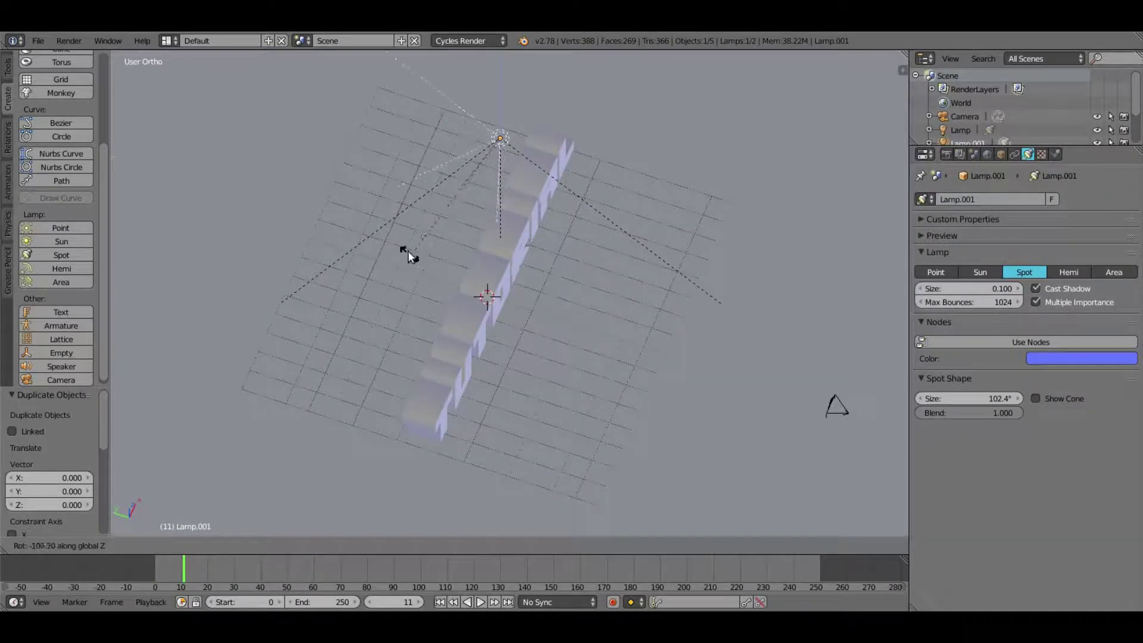
click(456, 167)
Step: Move the duplicated spot lamp along the global Y axis and -4.273 along the X axis
key(g)
key(y)
middle_drag(615, 201, 563, 157)
drag(663, 297, 566, 313)
middle_drag(566, 313, 516, 289)
Step: Preview the text through the camera with rendered shading
key(KP_0)
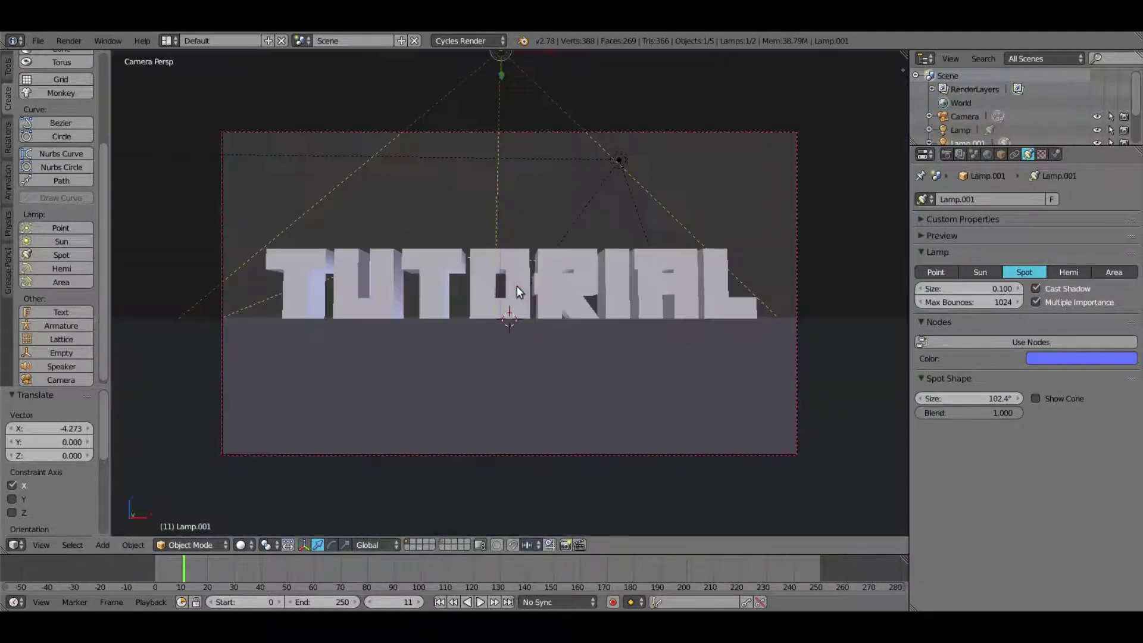
click(269, 546)
click(269, 456)
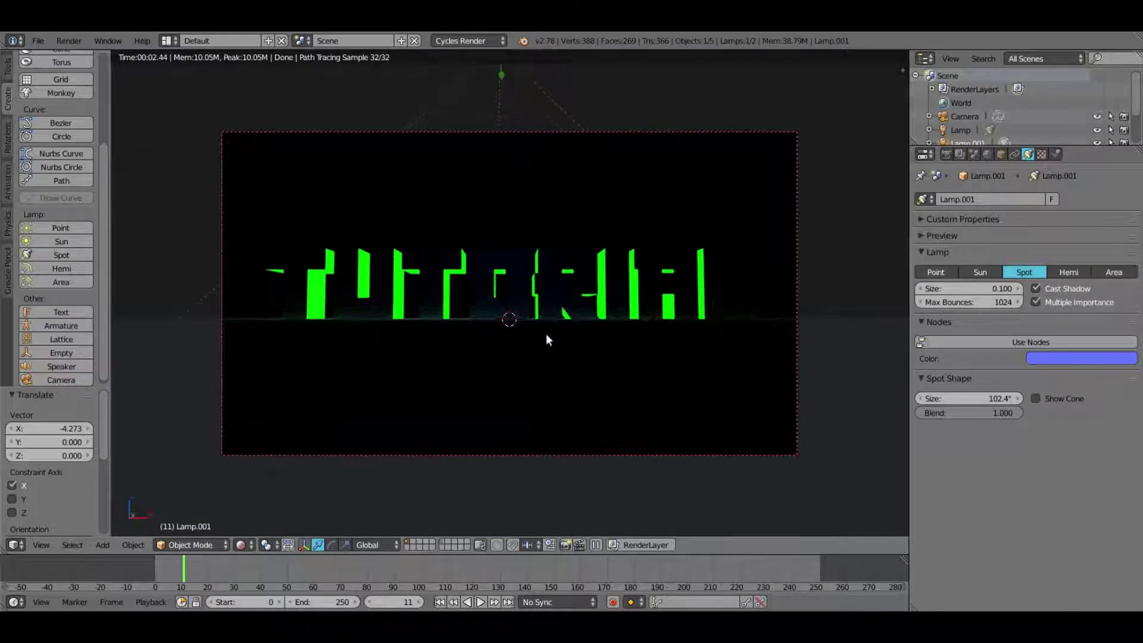
key(g)
key(x)
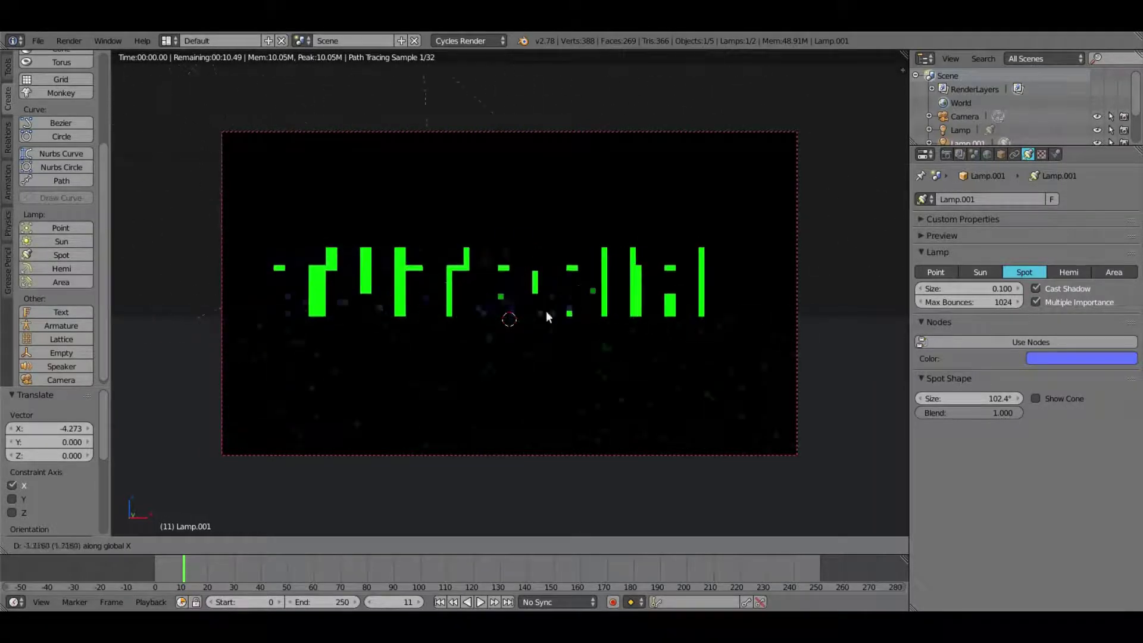
right_click(797, 311)
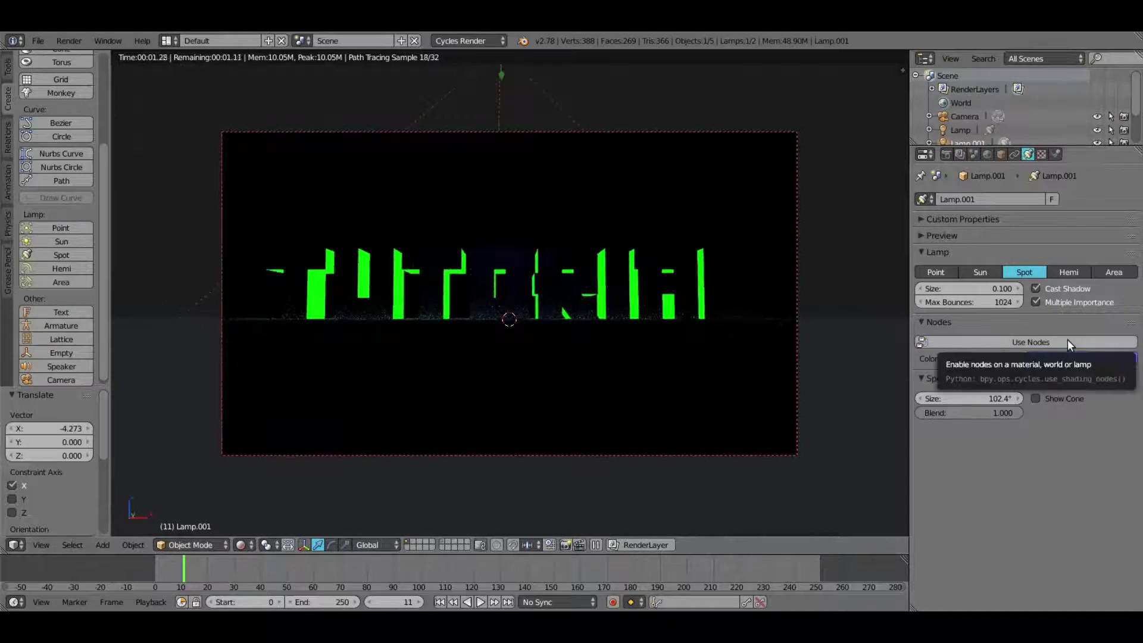
Step: Enable nodes on the duplicated spot lamp and set its emission strength to 300
click(1067, 340)
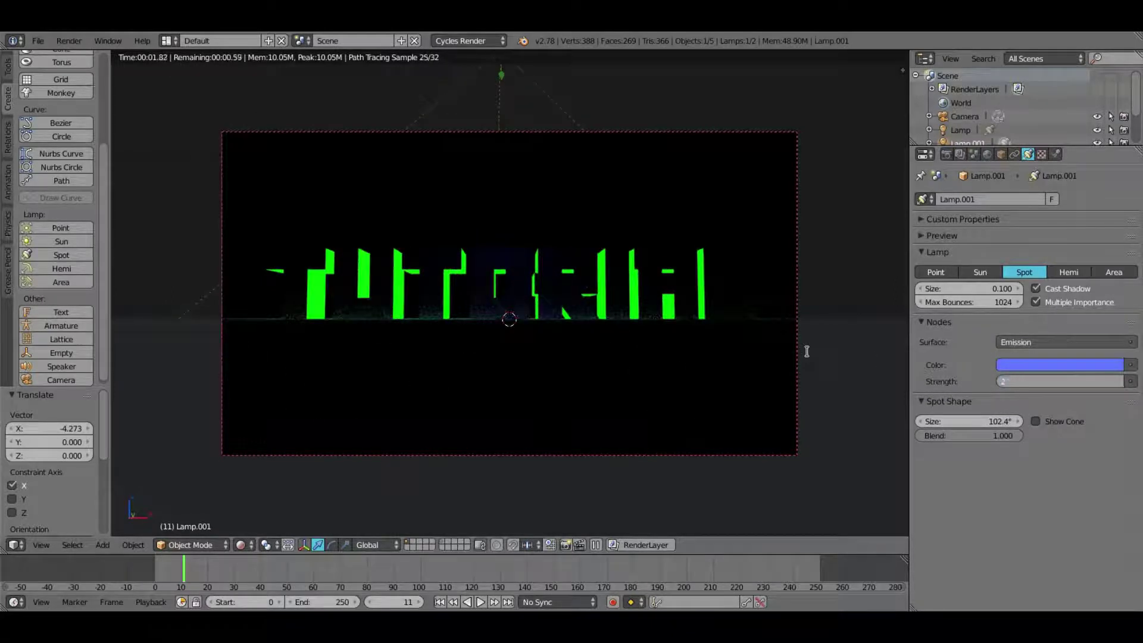
text(200)
key(Return)
text(300)
key(Return)
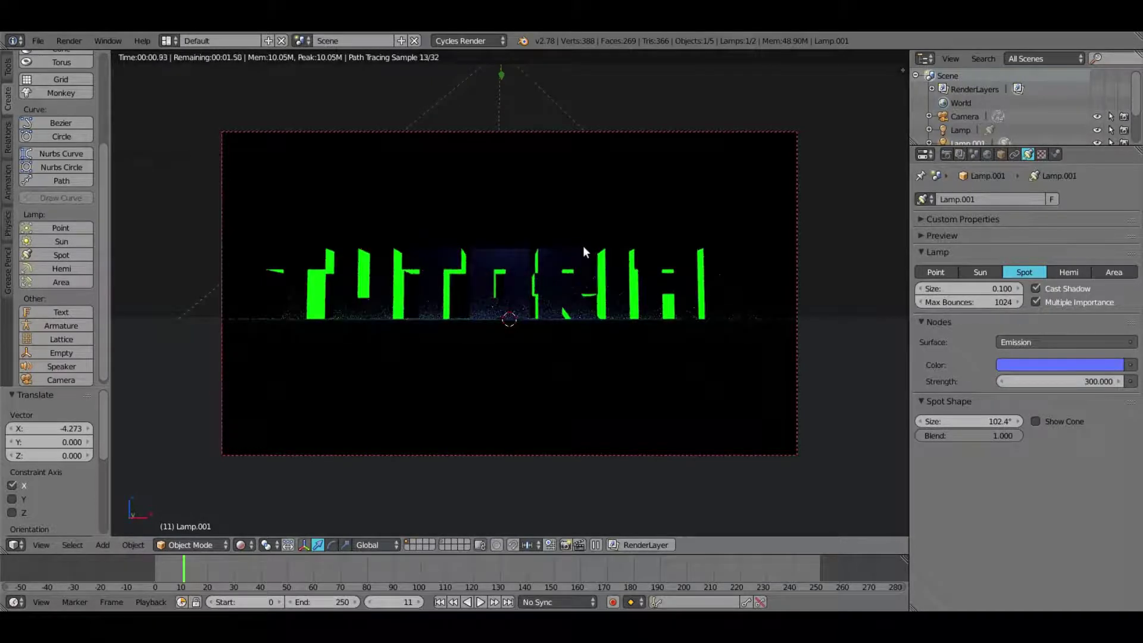
key(g)
key(x)
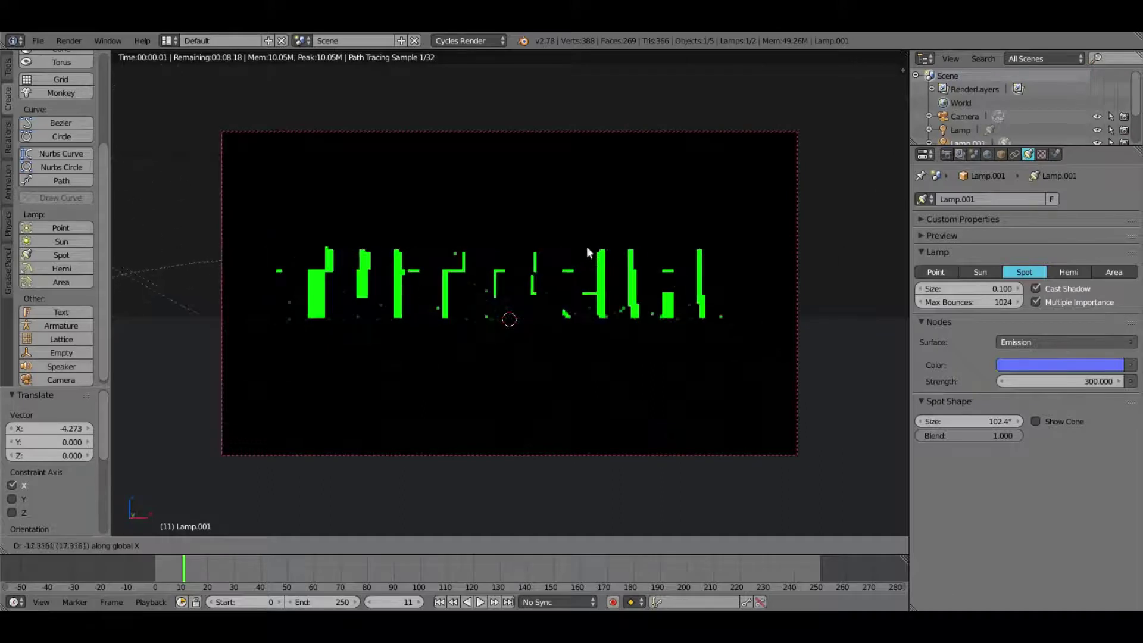
click(384, 257)
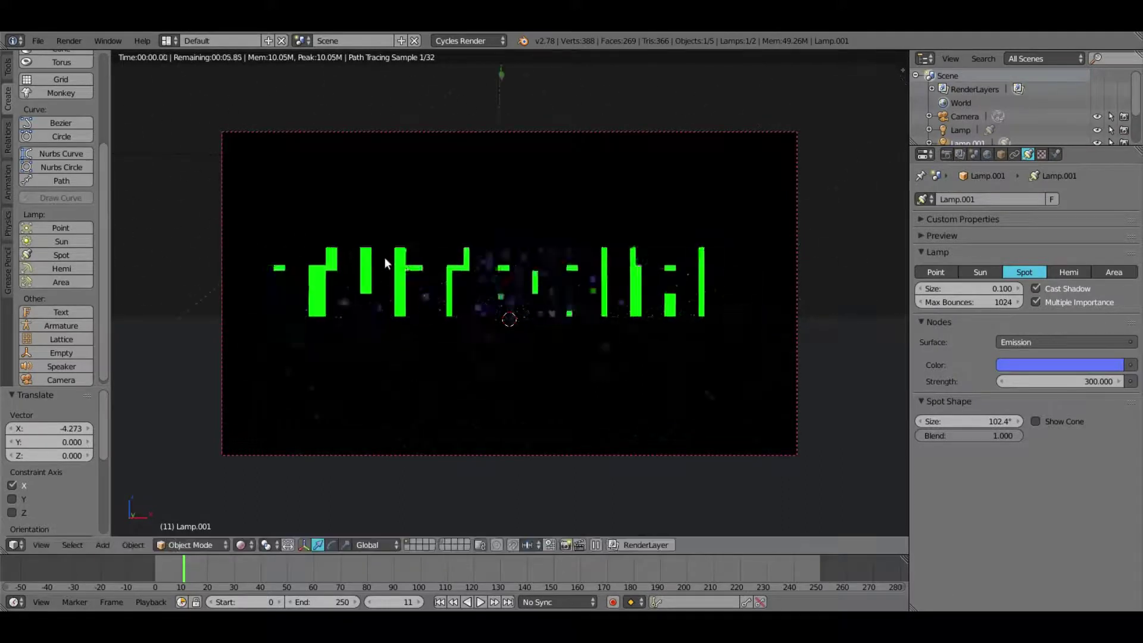
Step: Inspect the brighter lighting in rendered shading from an angled view outside the camera
click(241, 545)
click(262, 499)
middle_drag(406, 369, 366, 398)
click(244, 544)
click(269, 457)
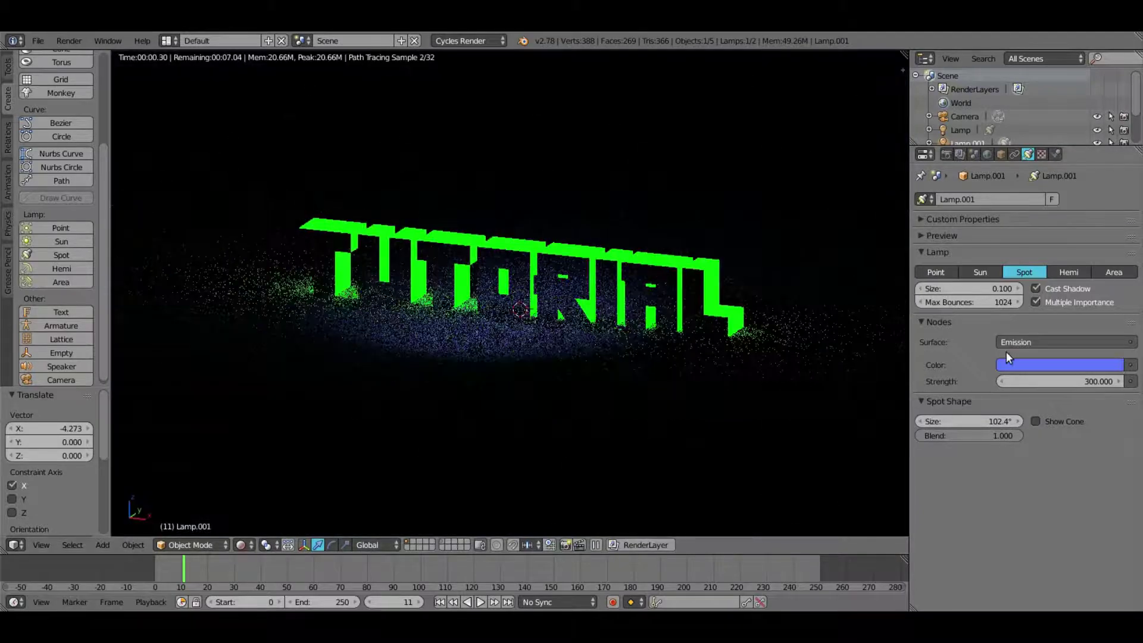
Step: Set the duplicated spot lamp's emission color to orange and view it through the camera
click(1039, 360)
mouse_move(1045, 230)
mouse_down()
mouse_move(1031, 228)
mouse_move(1034, 267)
mouse_up()
key(KP_0)
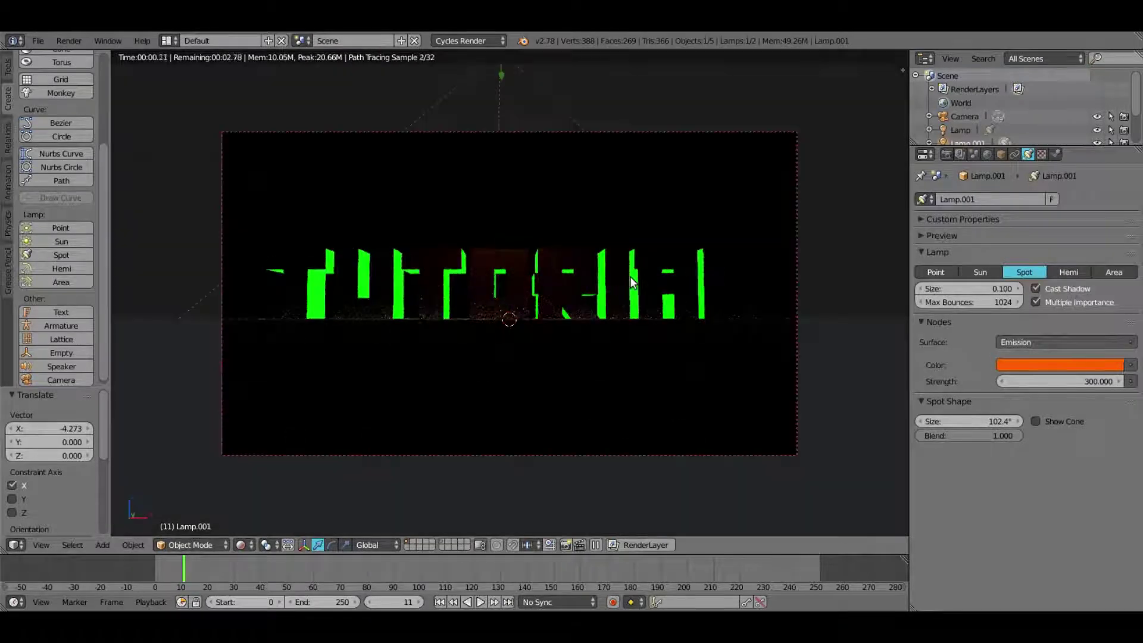
key(g)
key(x)
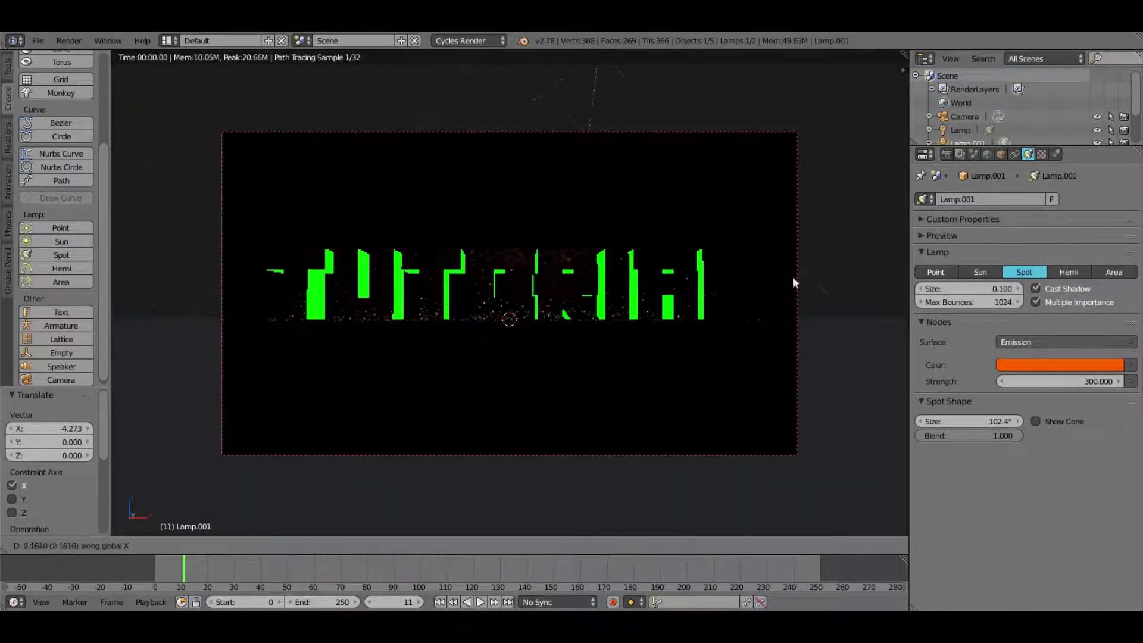
right_click(375, 280)
Step: Set the duplicated spot lamp's emission color to cyan with R 0.000, G 0.677, B 1.000
click(1064, 364)
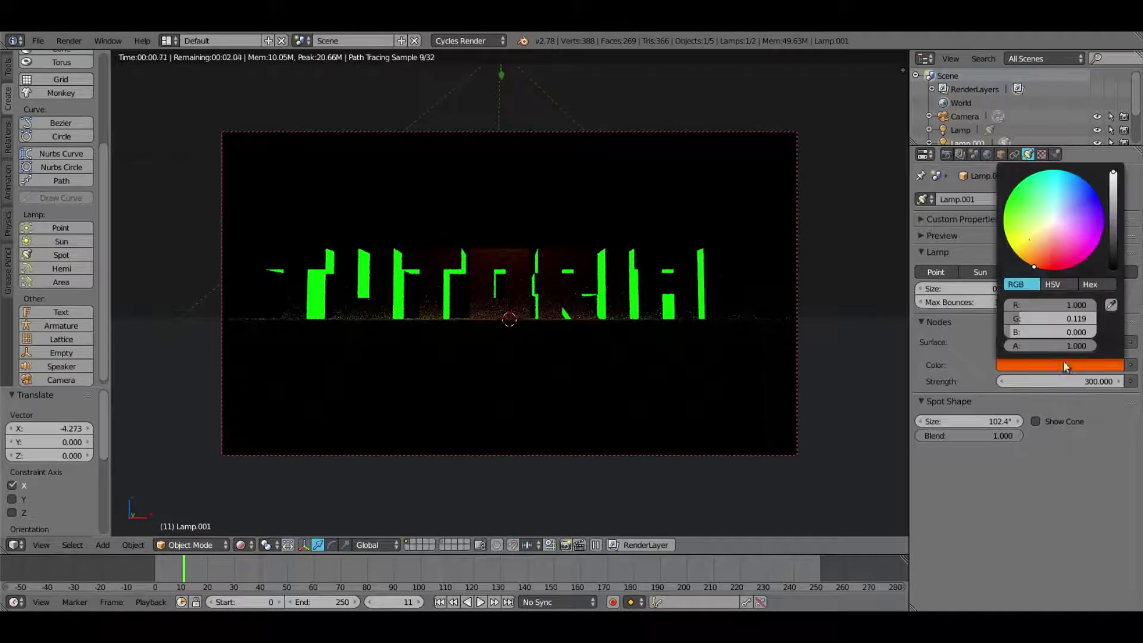
drag(1021, 233, 1014, 226)
click(1061, 171)
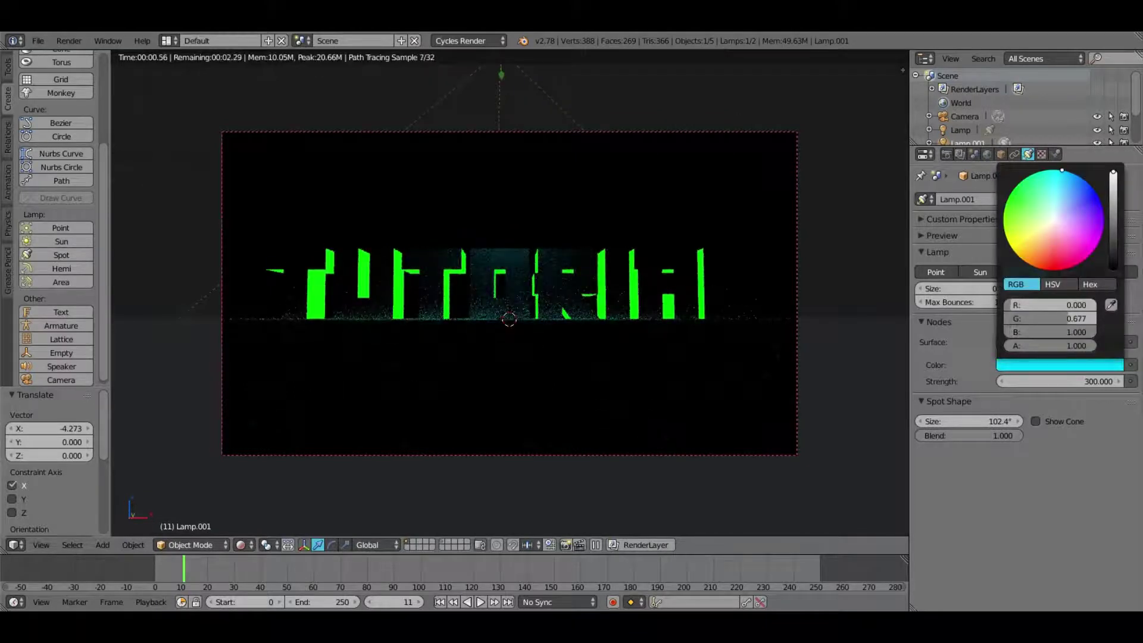
key(g)
key(x)
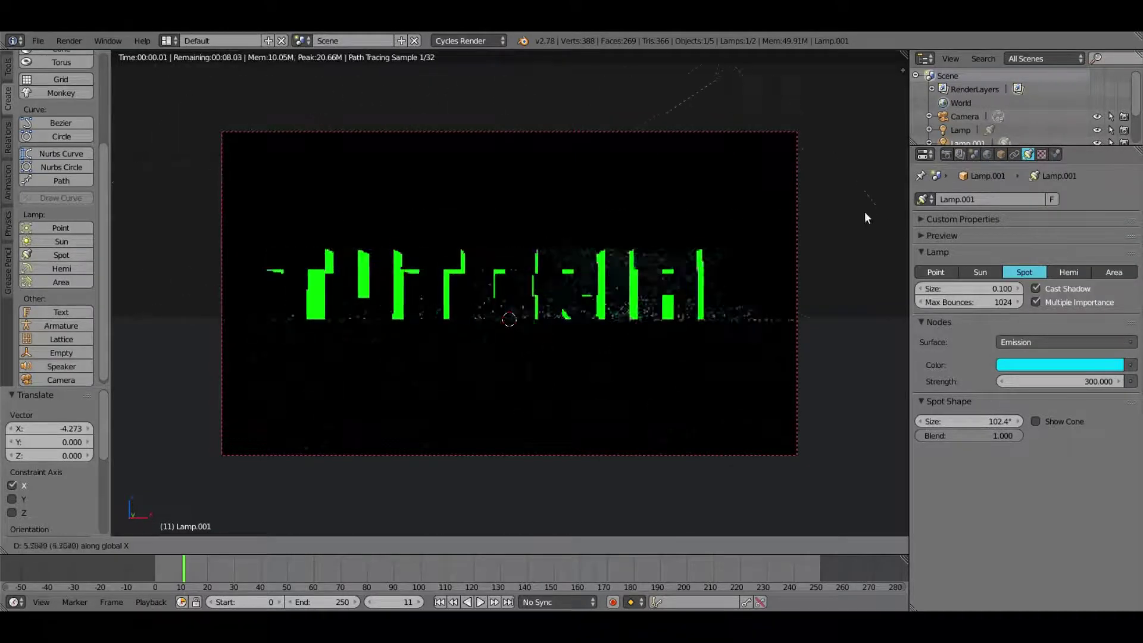
right_click(345, 208)
Step: Switch to solid shading and set the original spot lamp's color to violet-blue with R 0.107, G 0.000, B 1.000
middle_drag(544, 221, 598, 262)
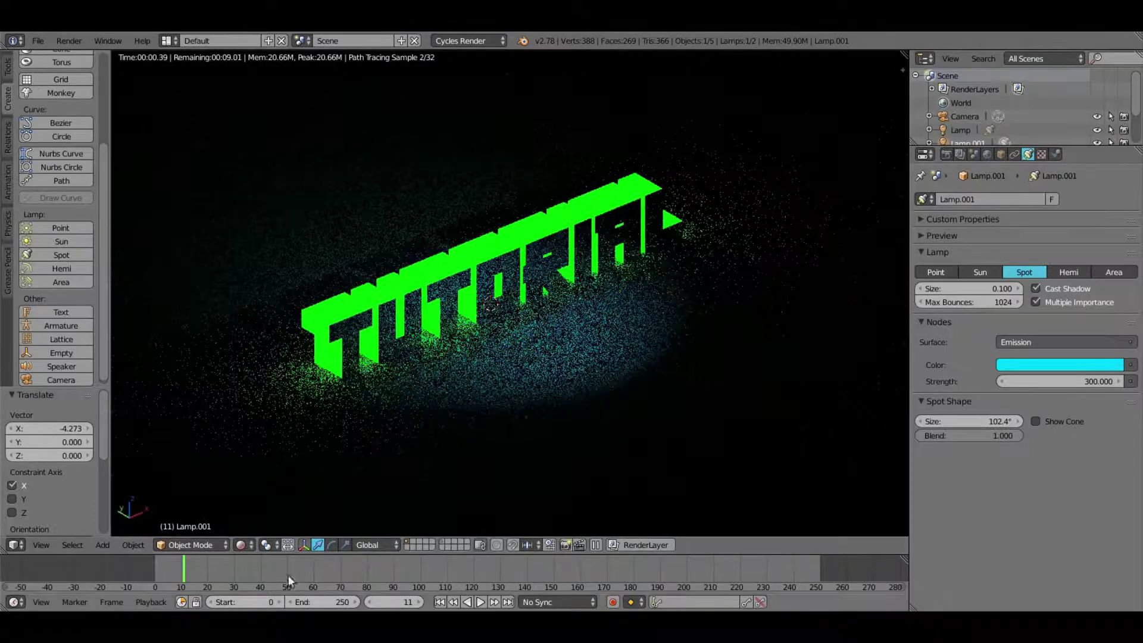
click(248, 545)
click(260, 500)
right_click(562, 134)
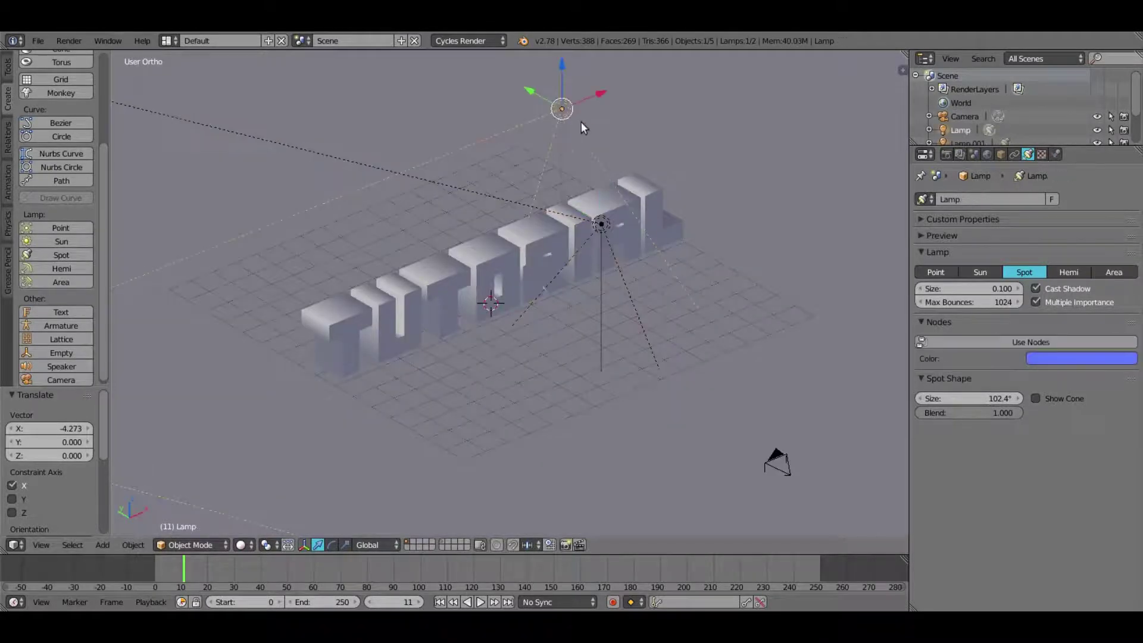
click(1054, 359)
click(1108, 210)
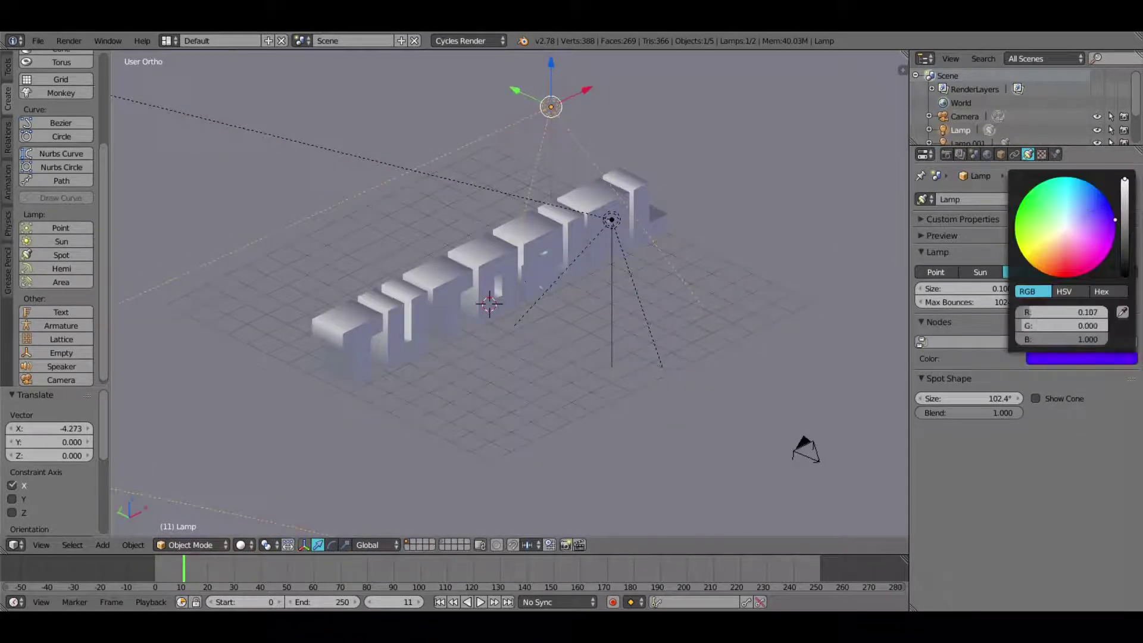
Step: Check the combined lighting of both spot lamps with rendered shading, ending in the camera view
key(KP_0)
key(KP_0)
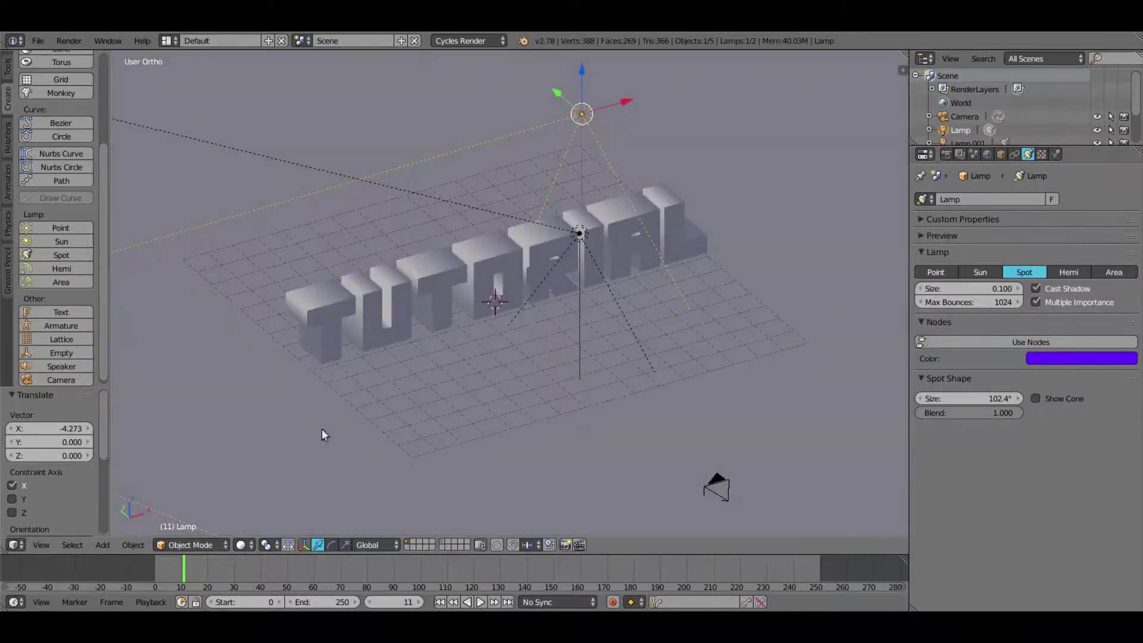
click(251, 546)
click(268, 458)
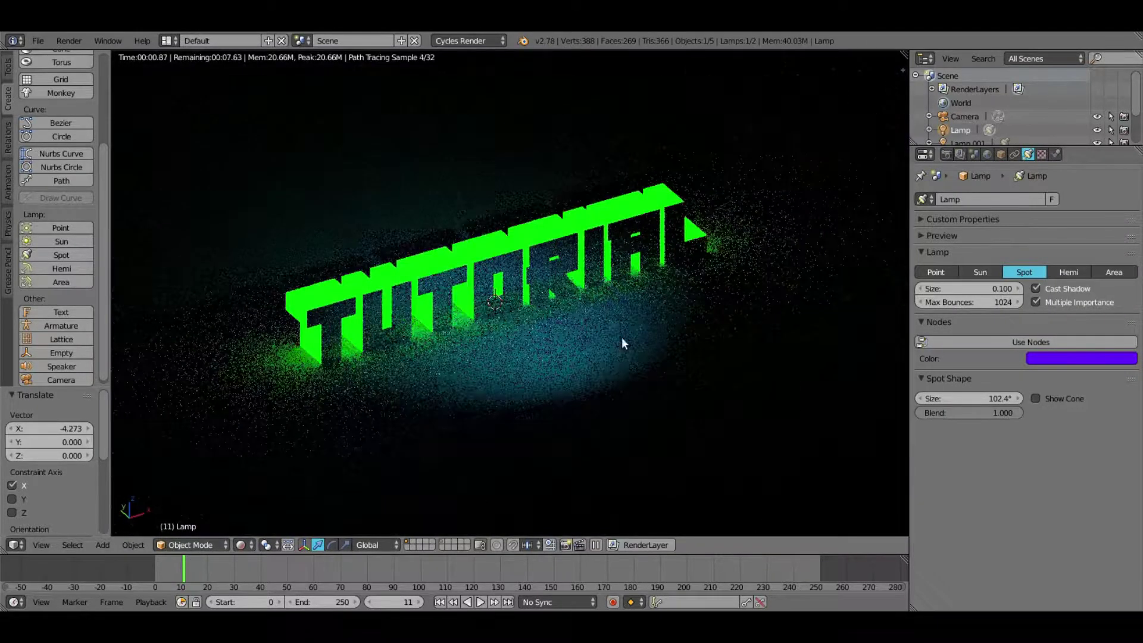
key(KP_0)
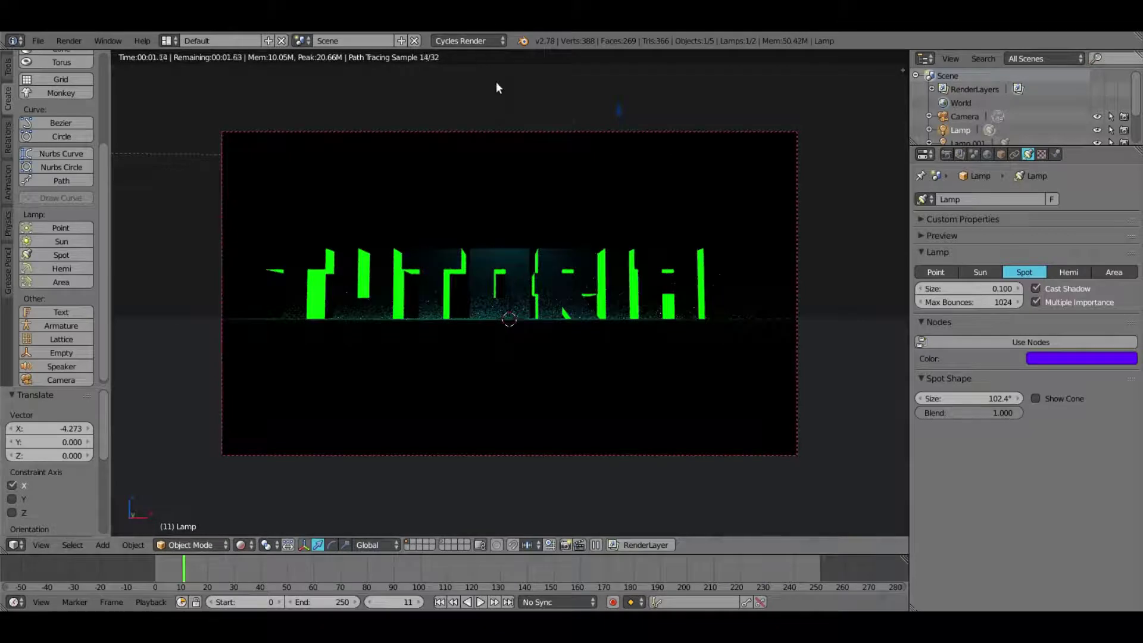
Step: Return the camera view to solid shading and try to select the original spot lamp above the text
right_click(499, 78)
click(241, 545)
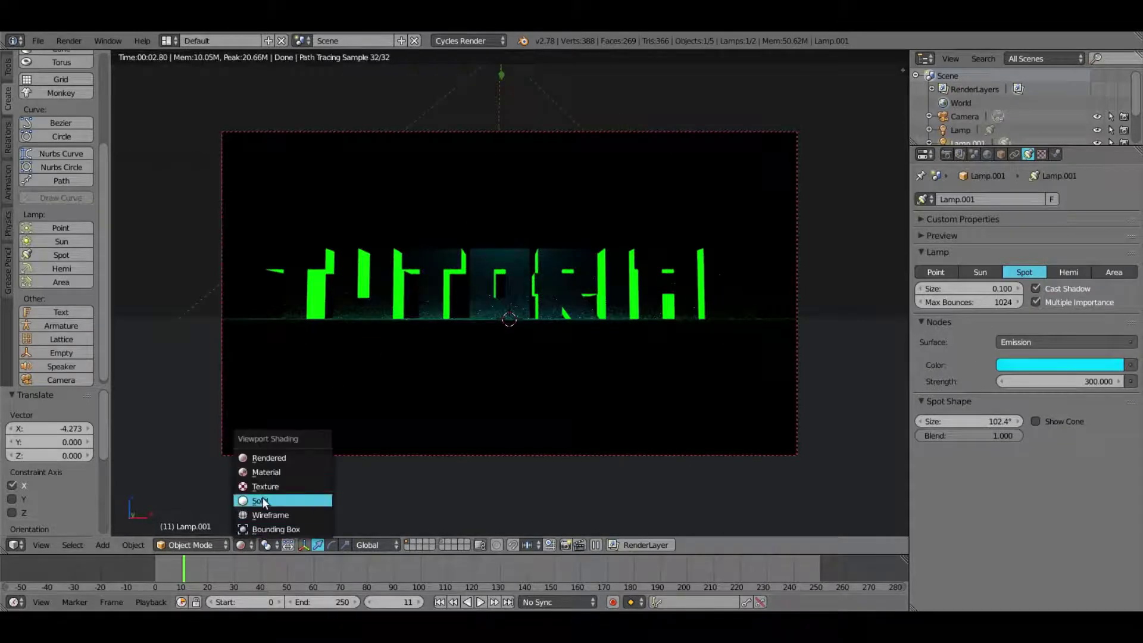
click(262, 500)
right_click(632, 145)
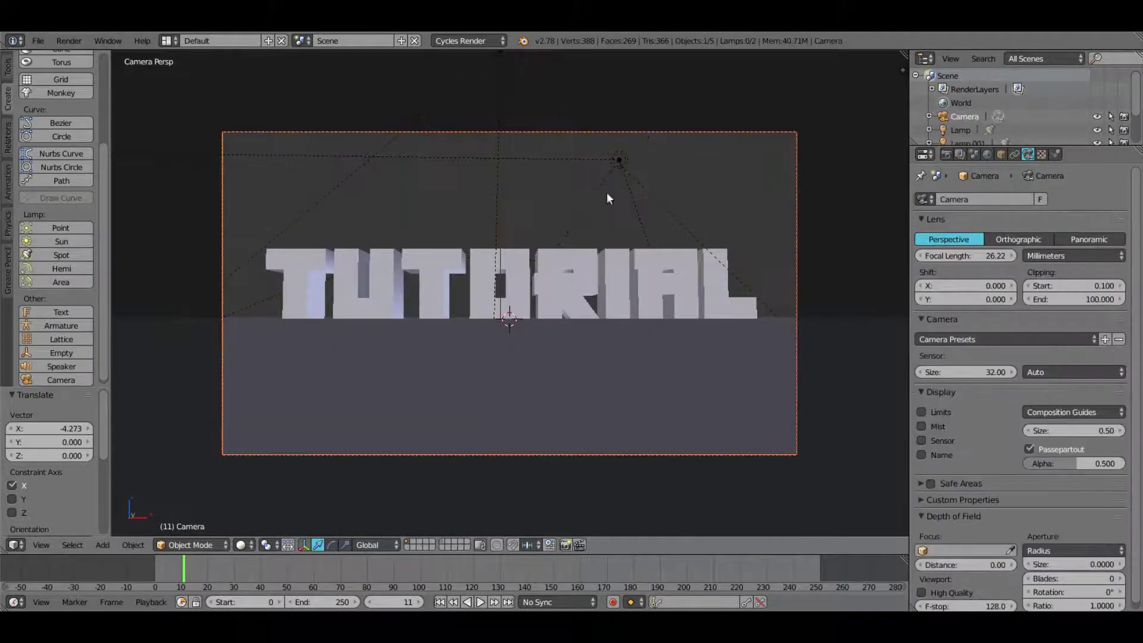